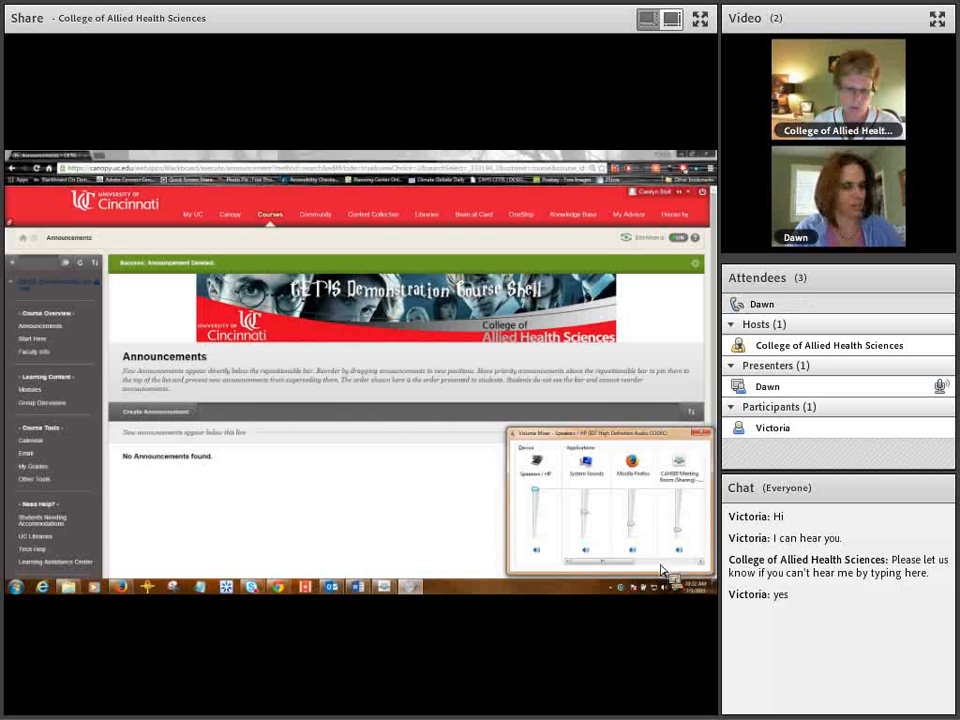
Raise the meeting room application's volume in the Volume Mixer and move the mixer window off the page.
drag(678, 531, 678, 512)
mouse_move(645, 433)
mouse_down()
mouse_move(606, 585)
mouse_move(595, 580)
mouse_up()
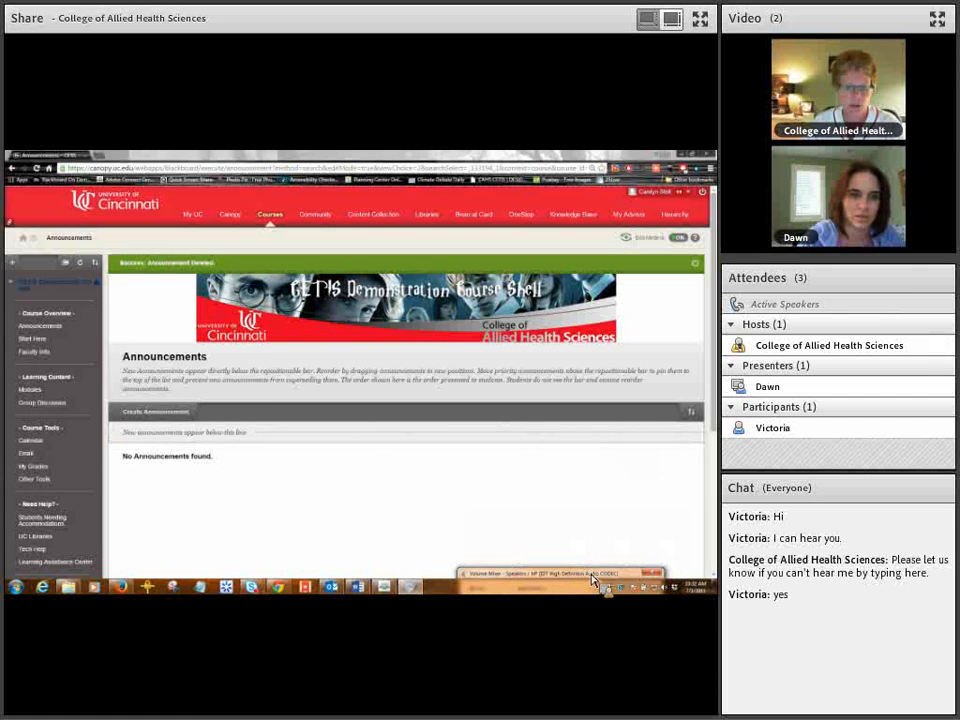
click(683, 503)
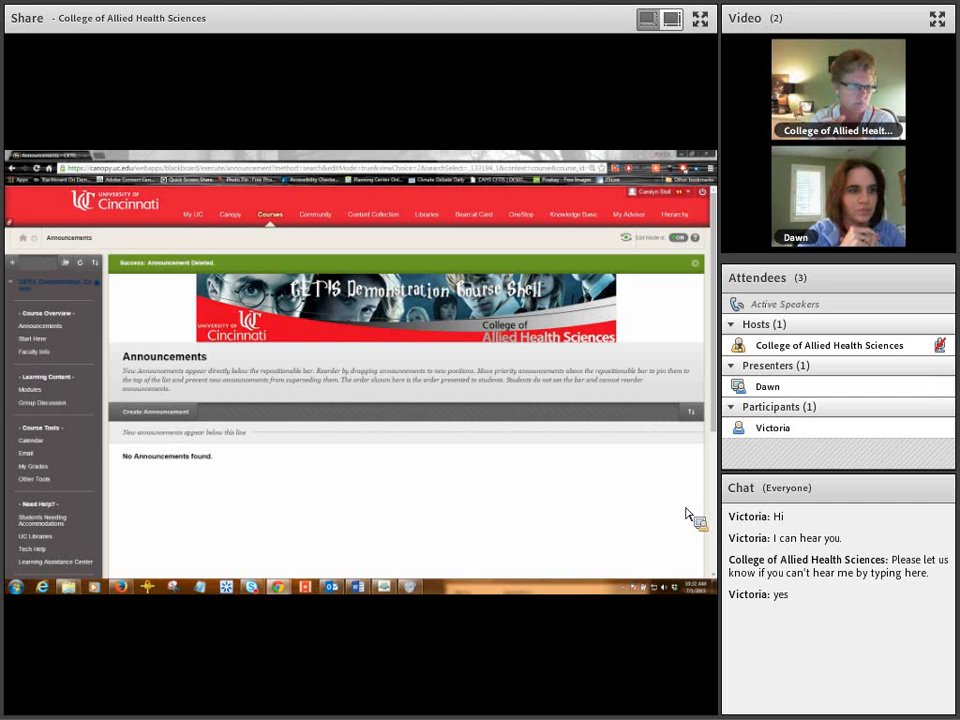
Dismiss the announcement deletion notice and start creating a new item in the course's Modules area.
click(695, 263)
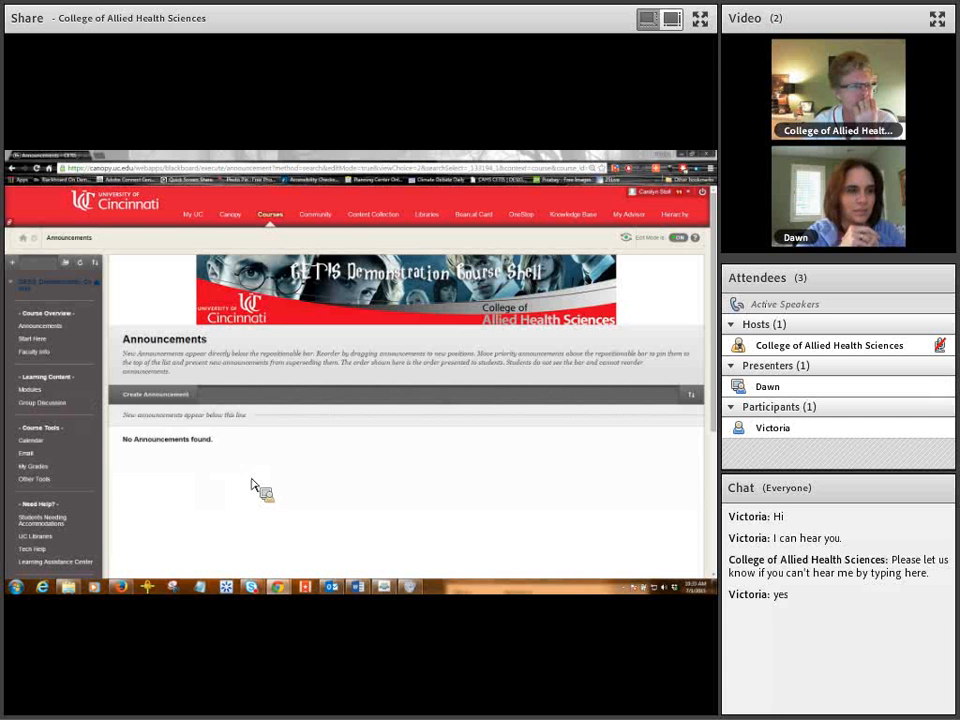
click(30, 389)
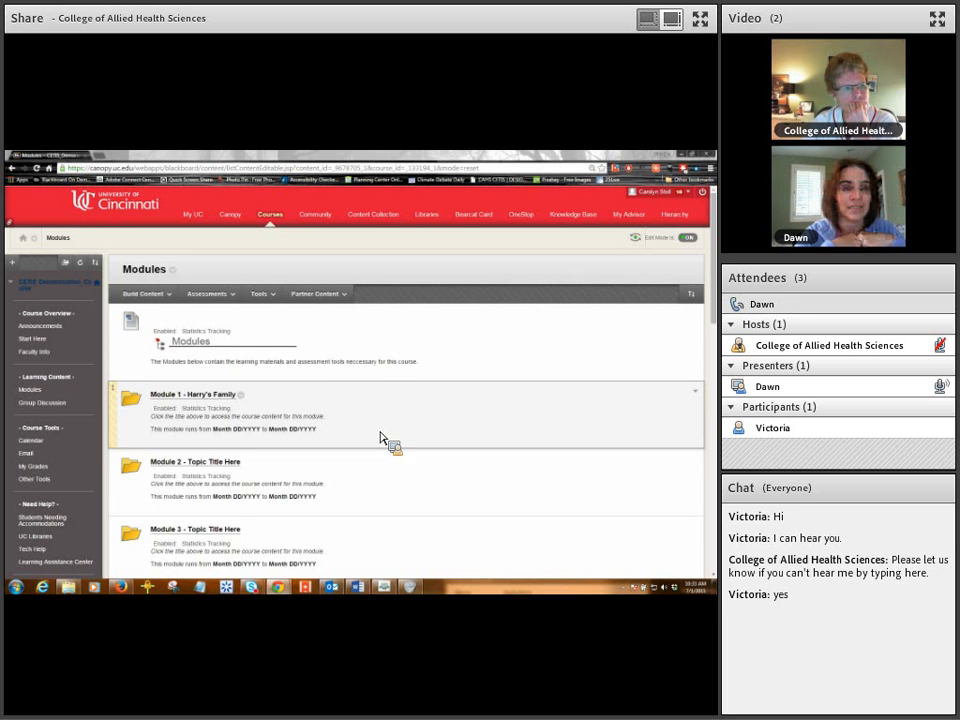
click(148, 294)
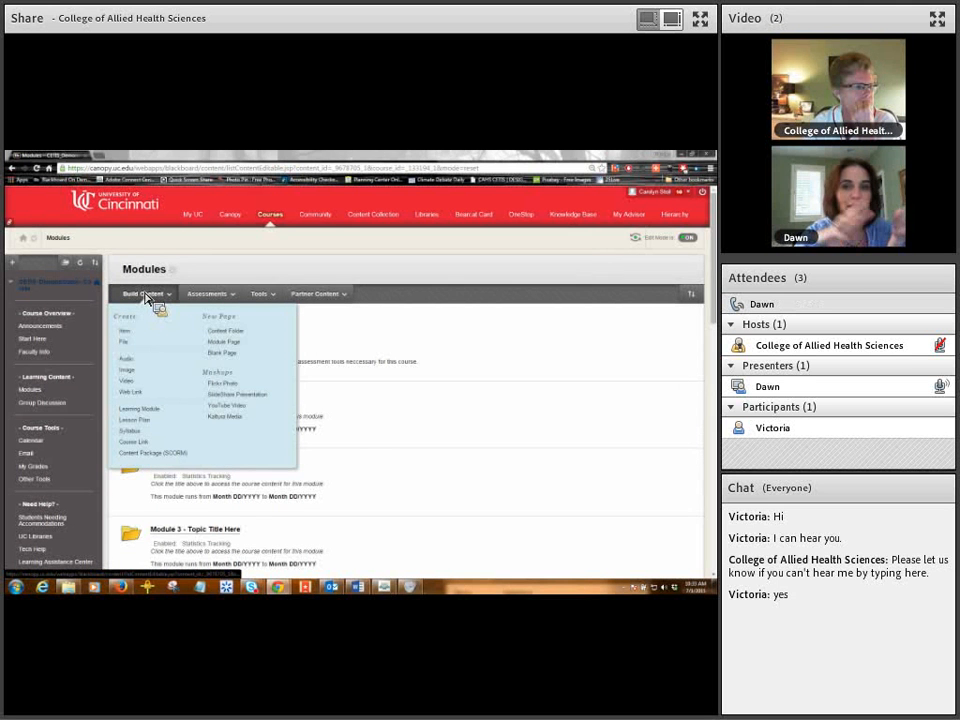
click(129, 336)
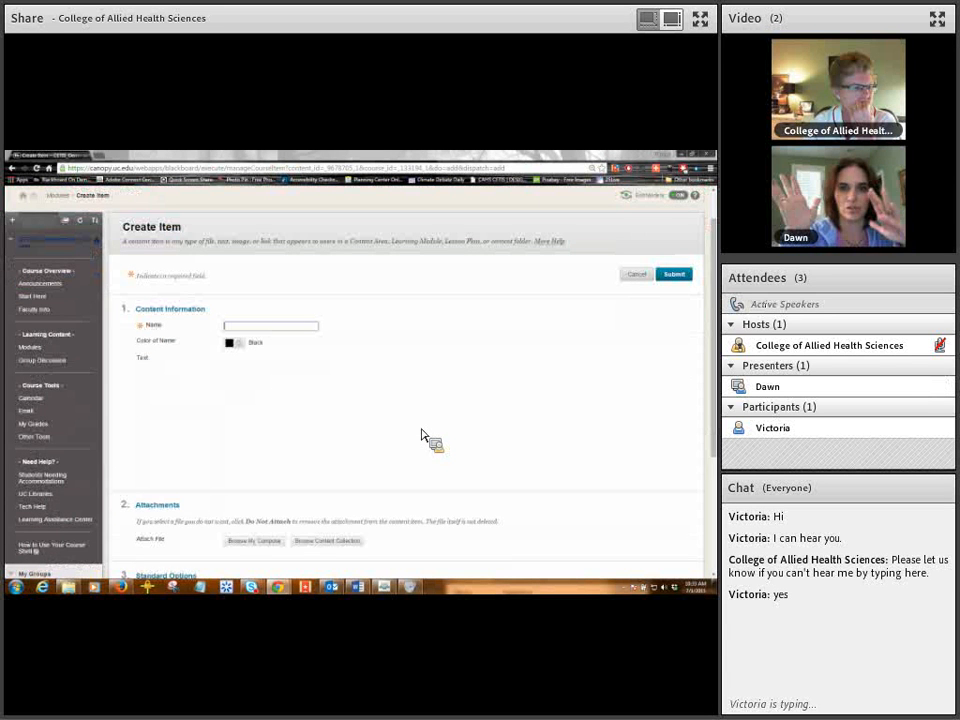
scroll(421, 432, down, 2)
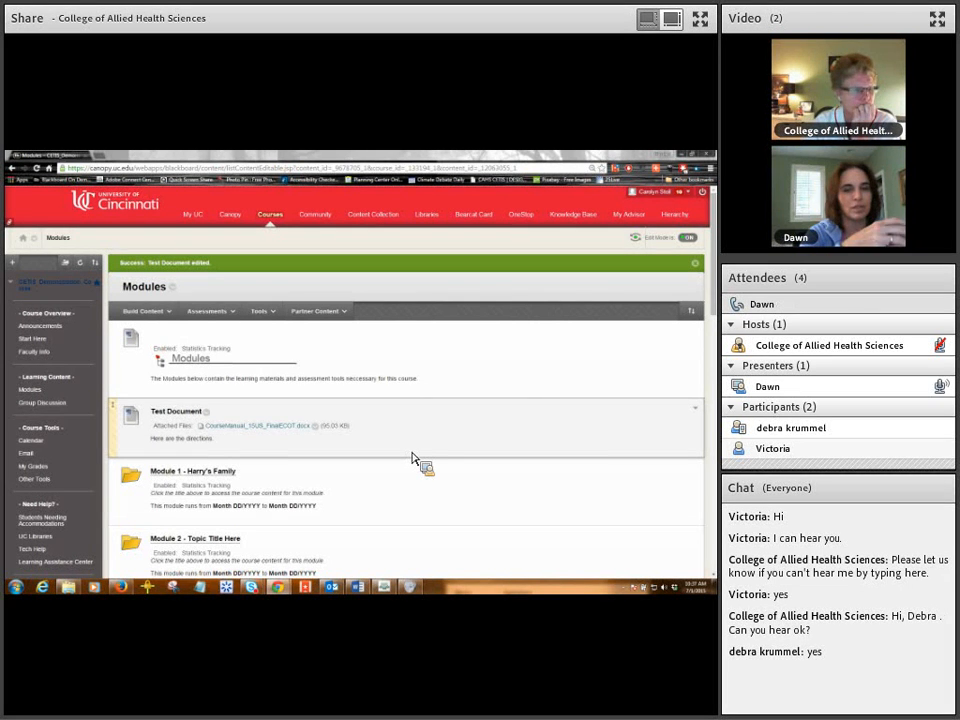
Open the Test Document item for editing and change its text to "Here is the Course Manual.".
click(207, 413)
click(228, 434)
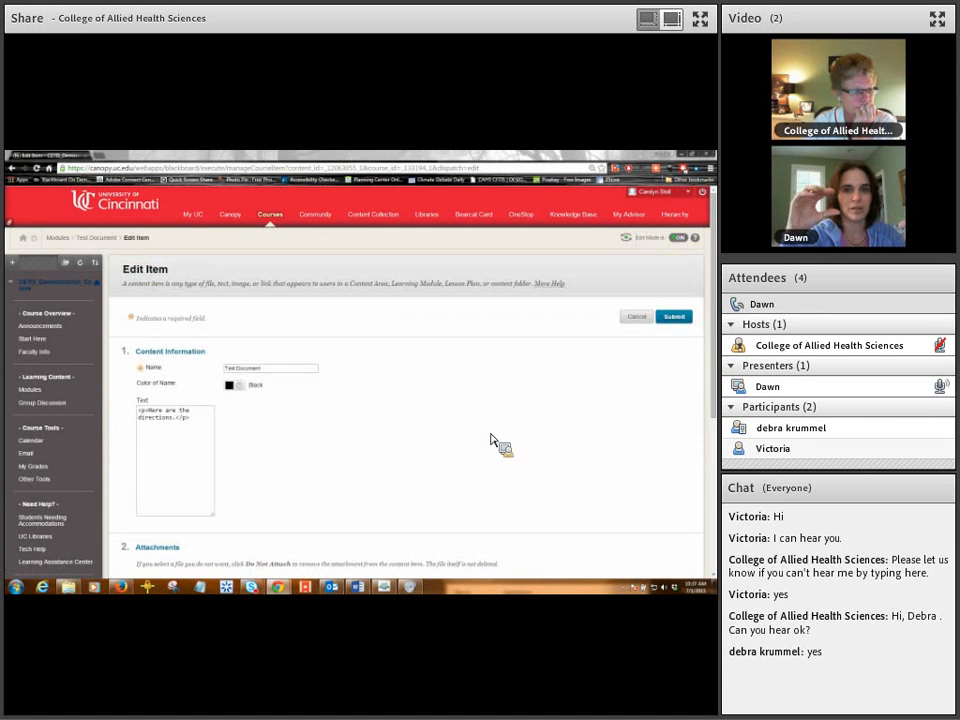
scroll(491, 440, down, 1)
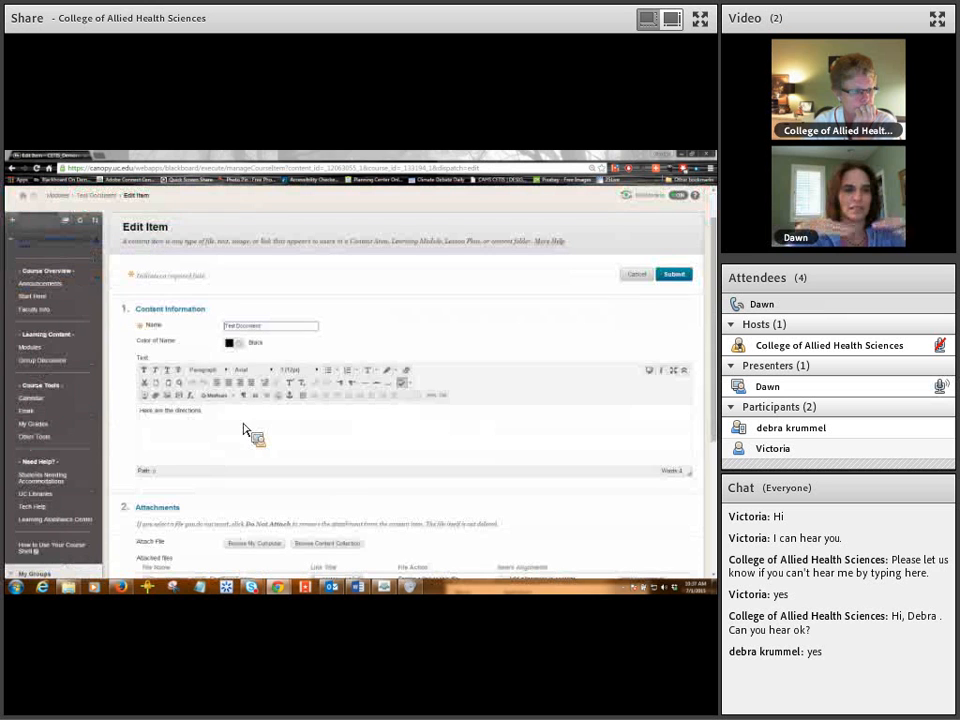
drag(216, 415, 155, 417)
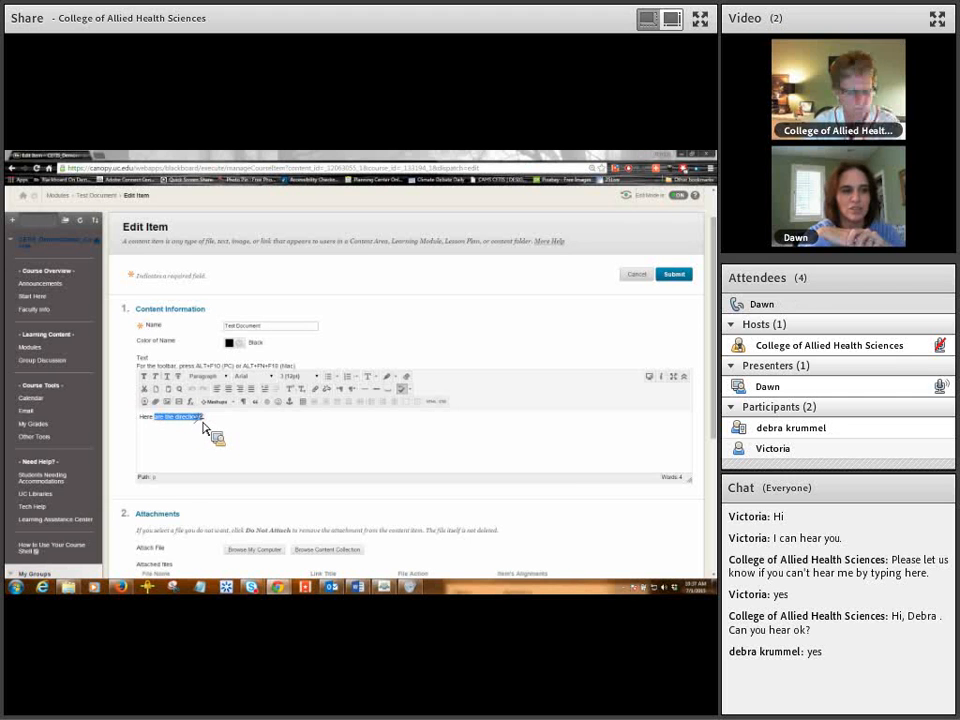
text(is th)
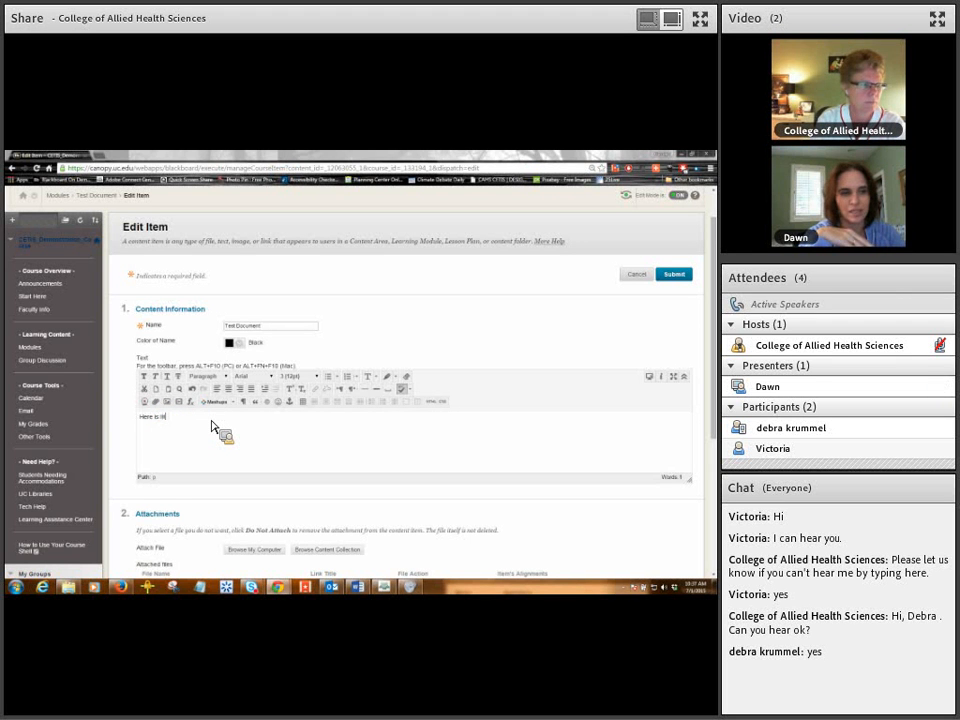
text(e Course Manual.)
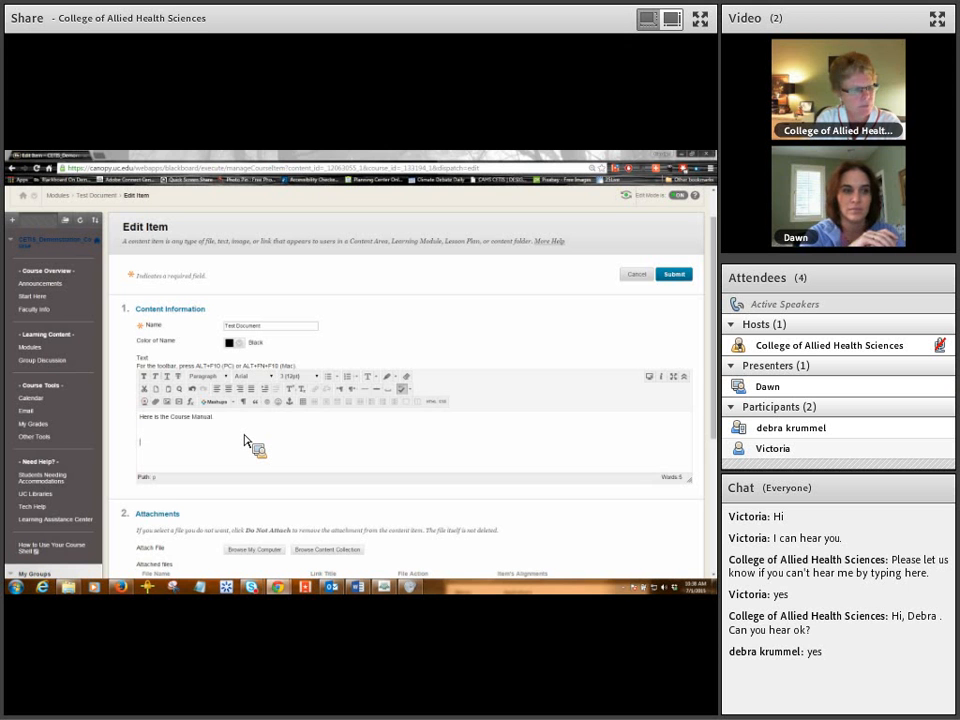
Add the line "Summer Course Manual" below the item's text and copy that line.
text(1)
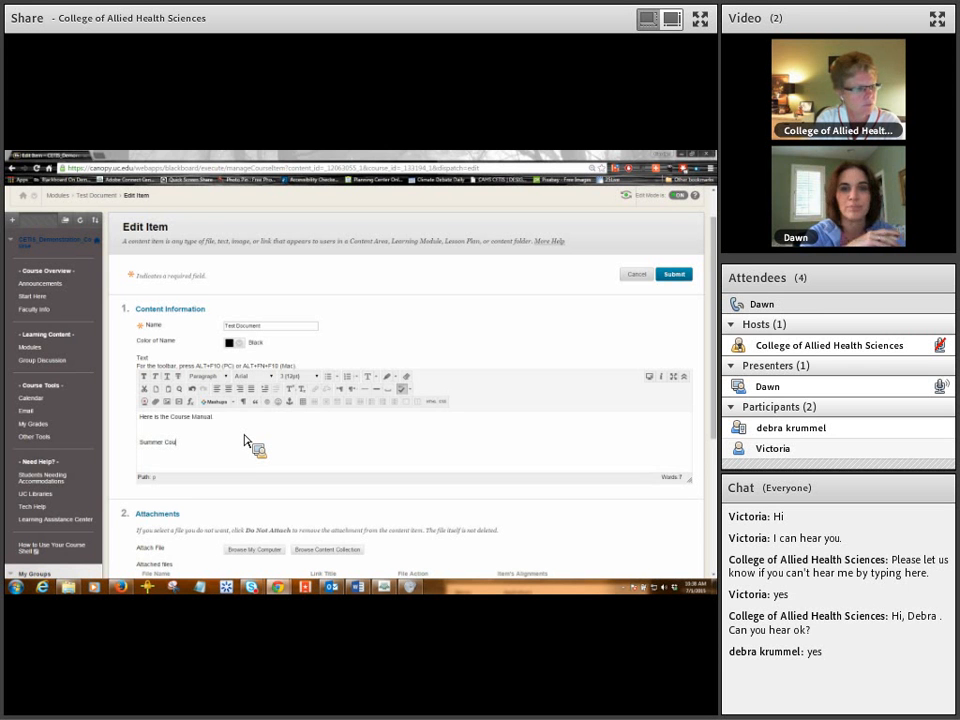
text(ourse Manual)
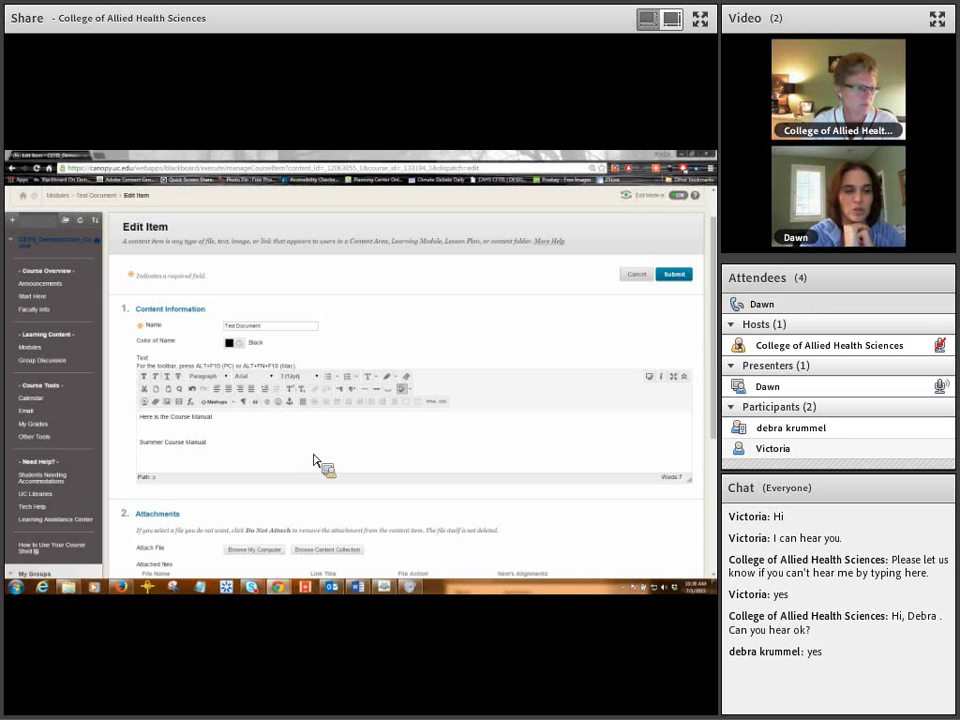
drag(207, 443, 181, 449)
right_click(180, 446)
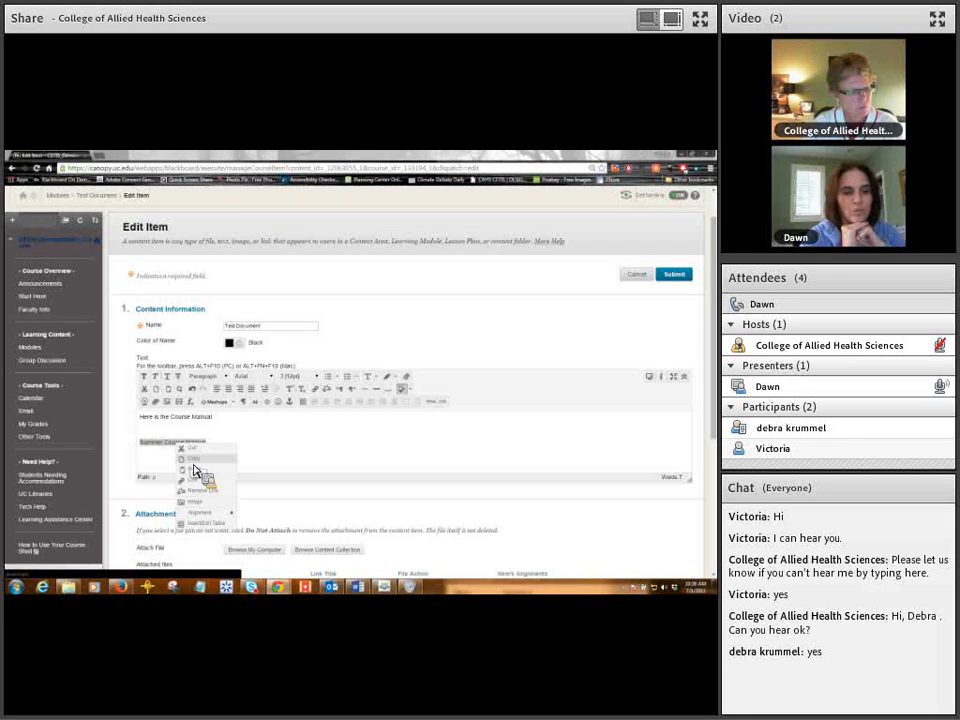
click(194, 460)
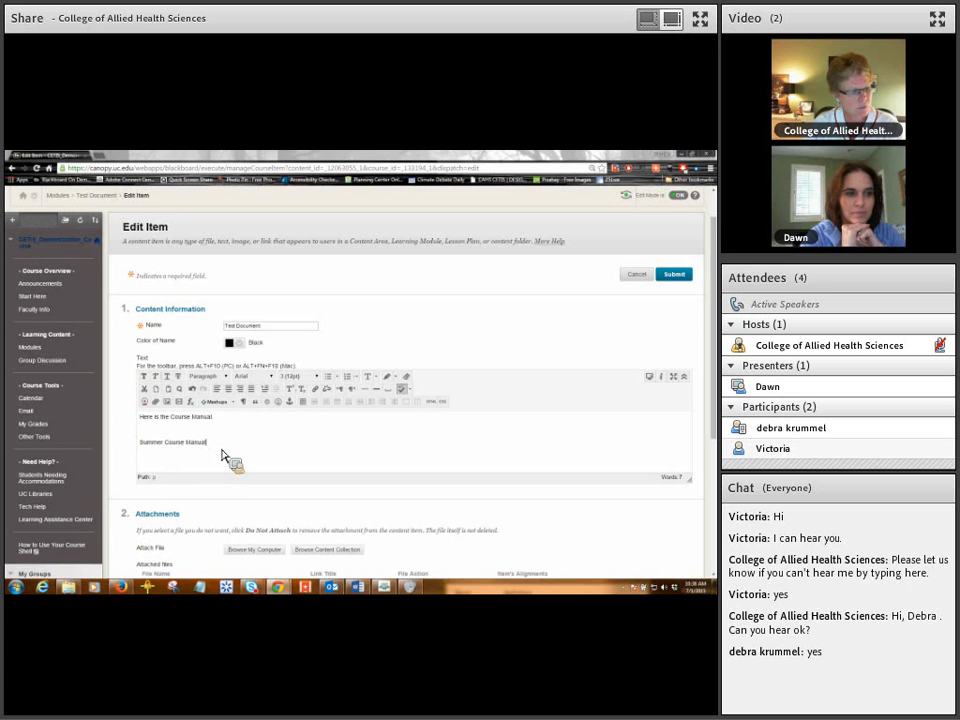
Insert a content link over the "Summer Course Manual" line, attaching CourseManual_15US_FinalECOT2.docx from the computer.
drag(219, 445, 141, 442)
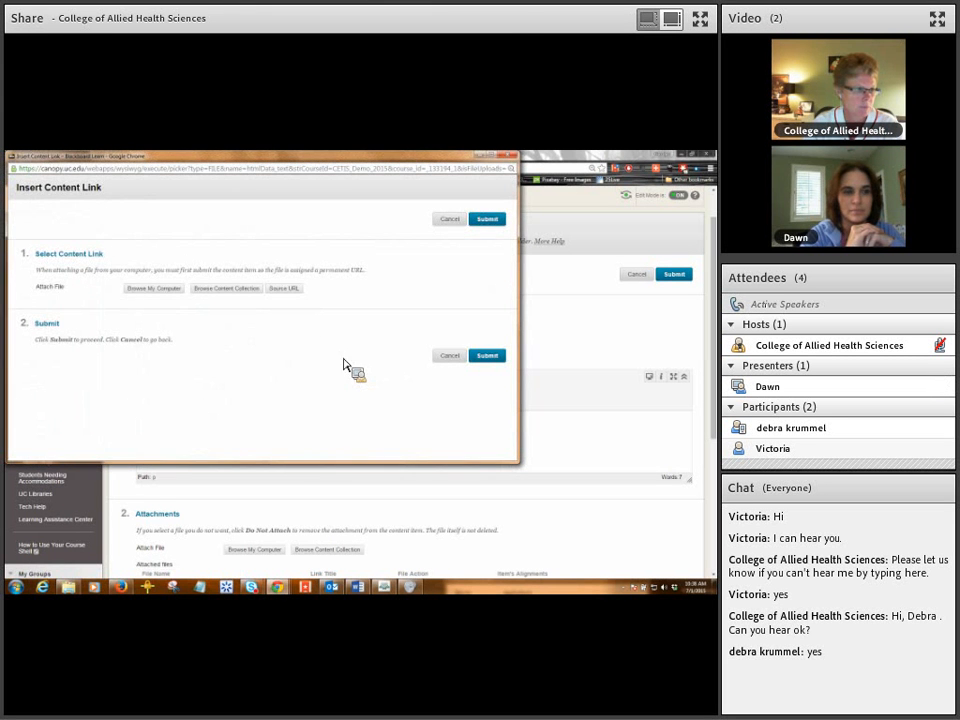
drag(225, 162, 300, 241)
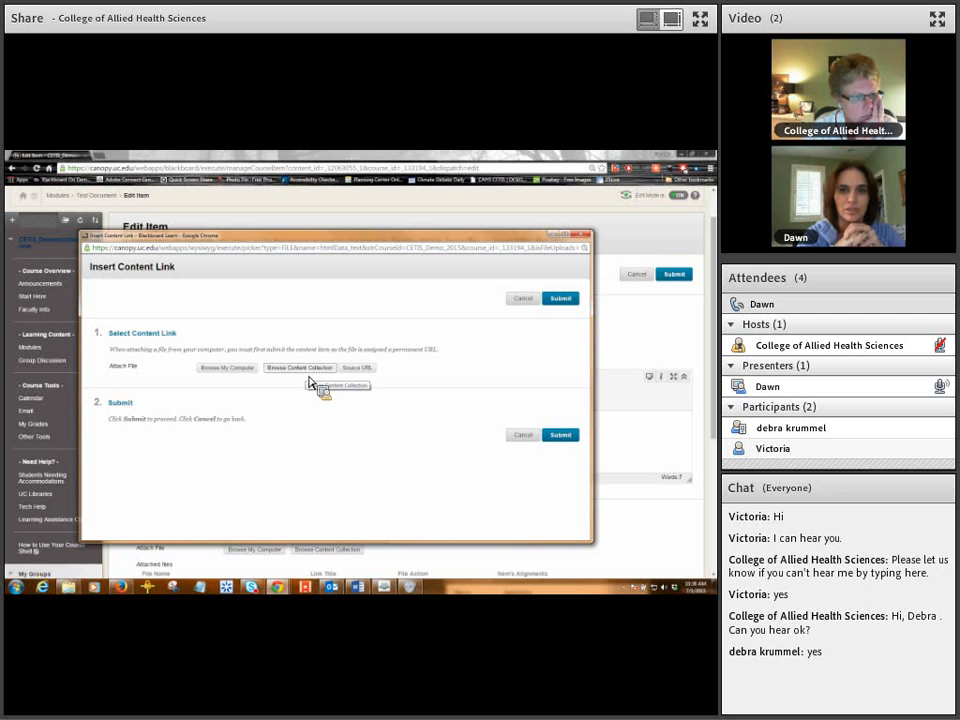
click(240, 368)
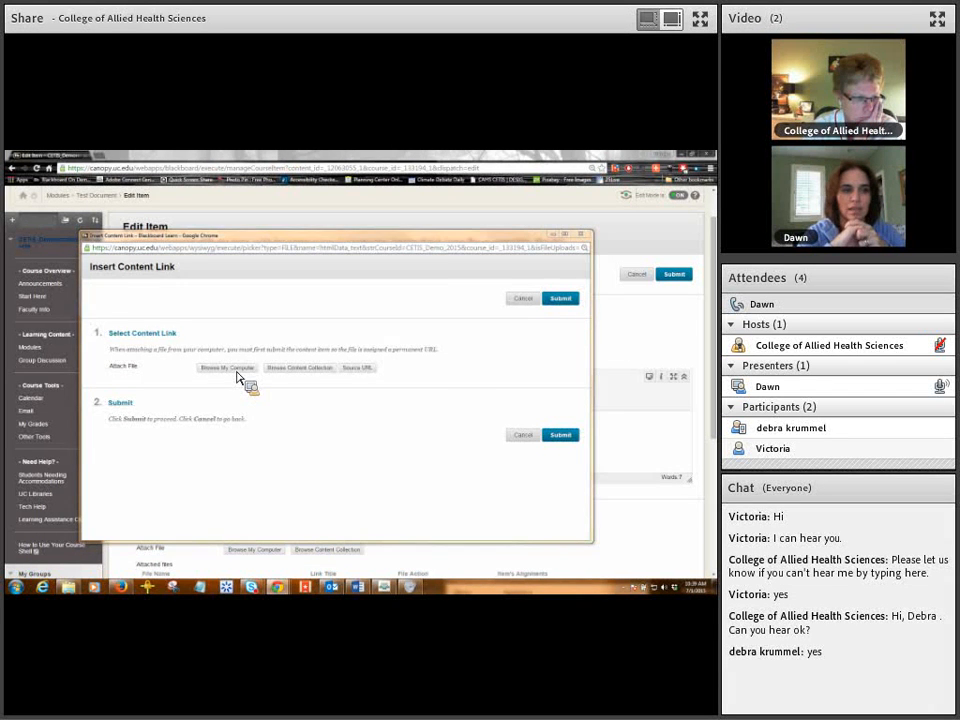
click(312, 390)
click(362, 452)
drag(440, 466, 491, 491)
click(410, 475)
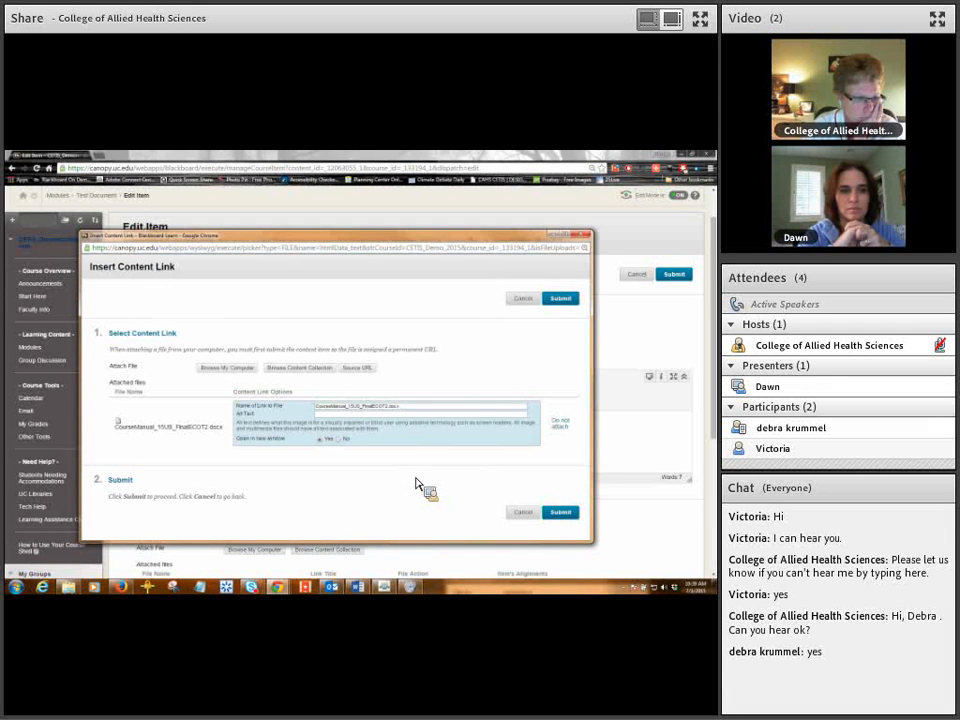
Name the file link "Summer Course Manual" and insert it into the item's text.
drag(402, 407, 419, 497)
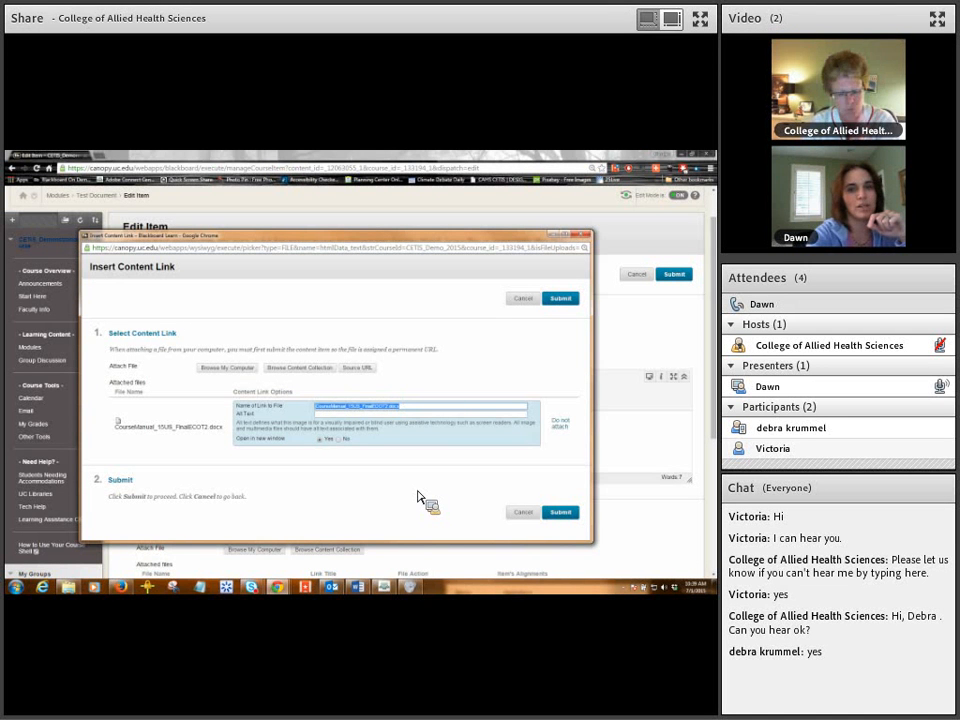
drag(419, 497, 393, 417)
text(Sum)
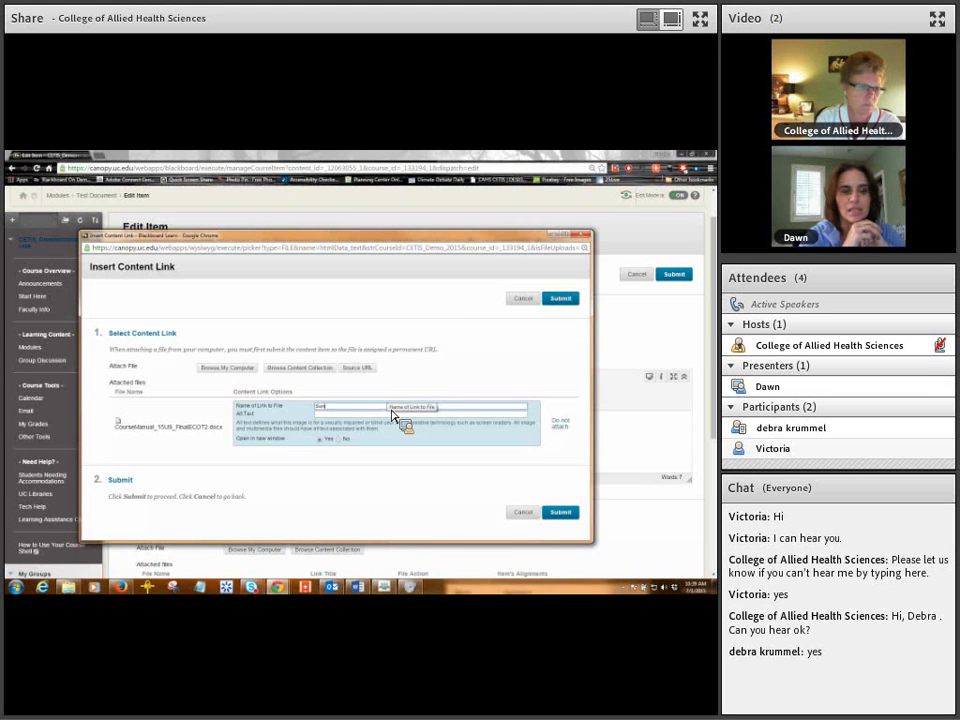
text(mer Course Ma)
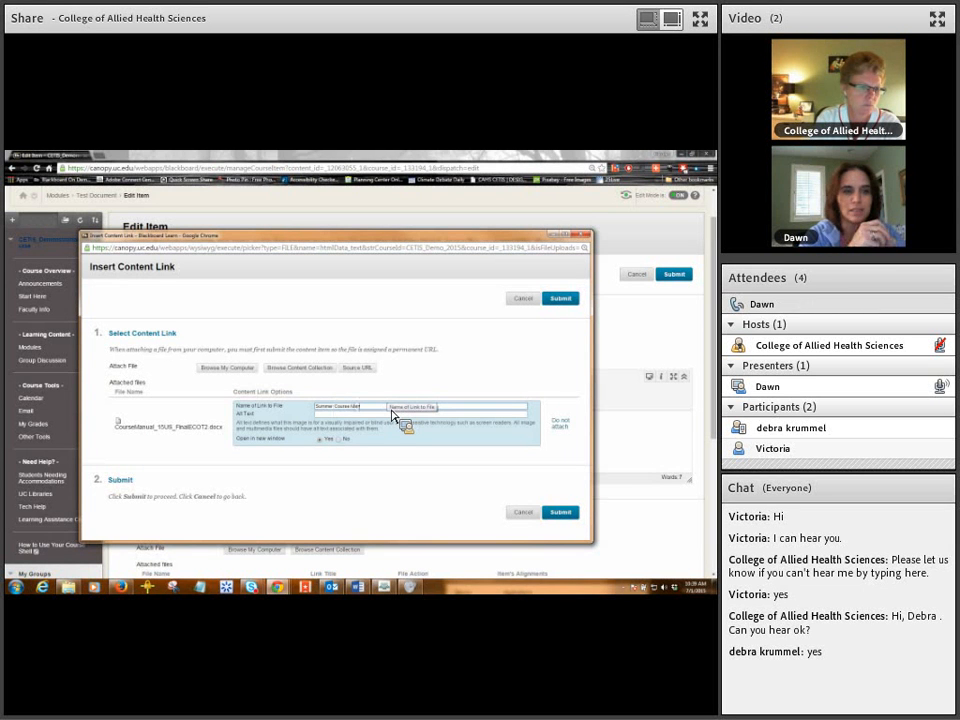
text(nual)
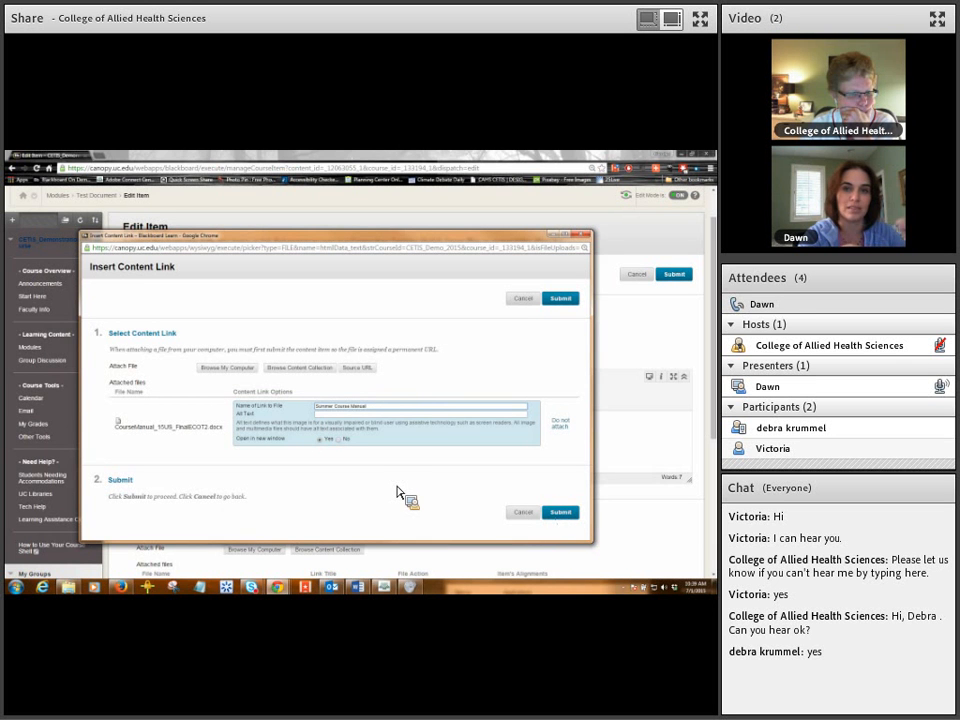
click(562, 519)
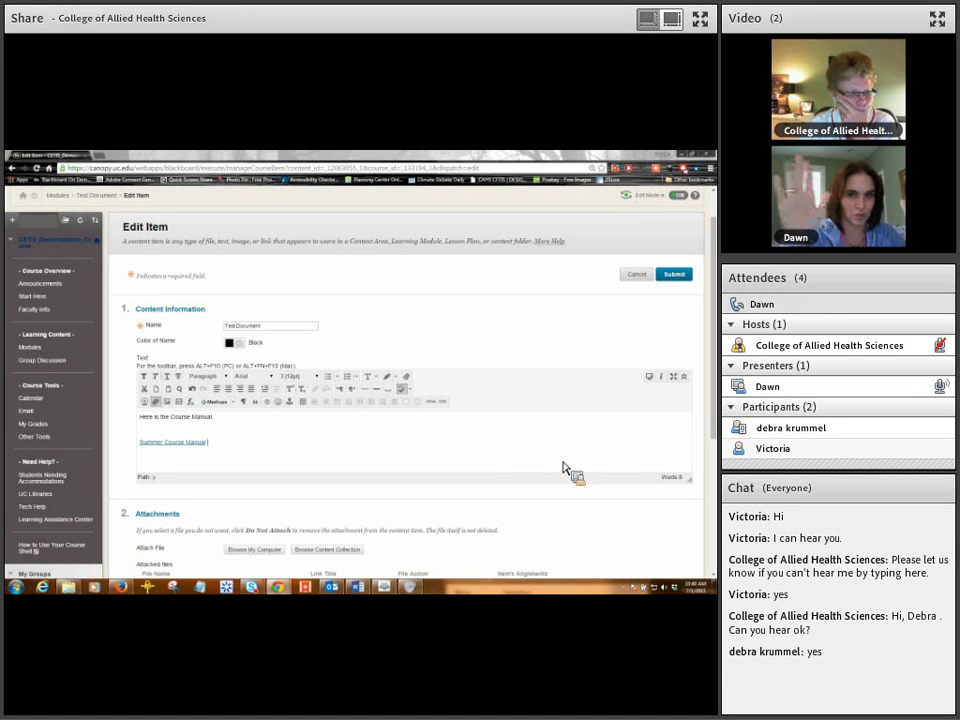
Mark the attached CourseManual_15US_FinalECOT.docx for removal and submit the Test Document item.
scroll(563, 468, down, 1)
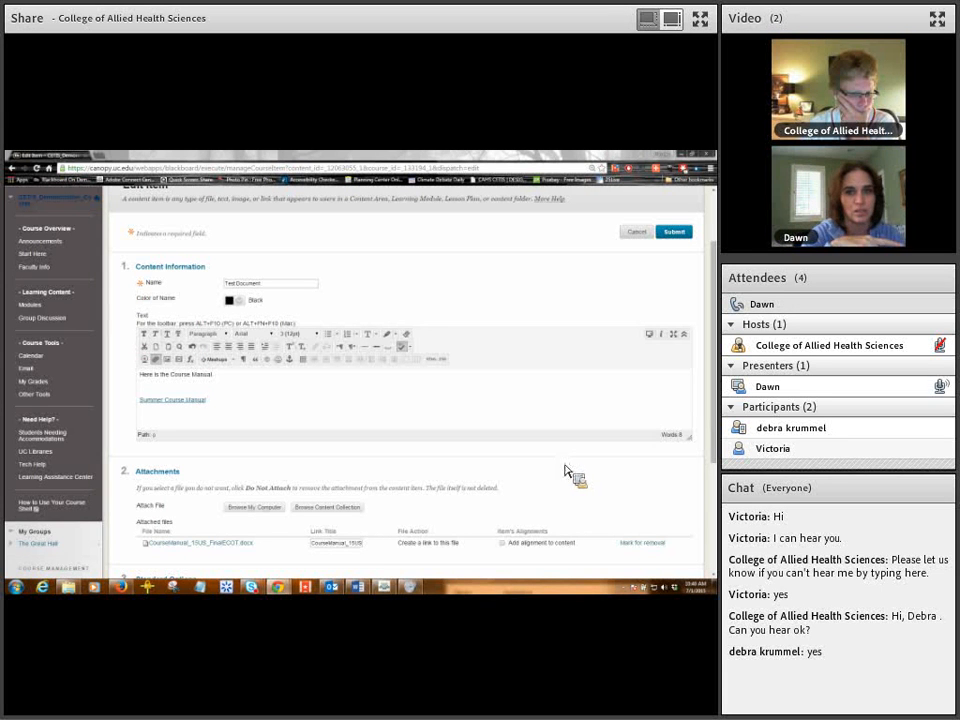
click(642, 544)
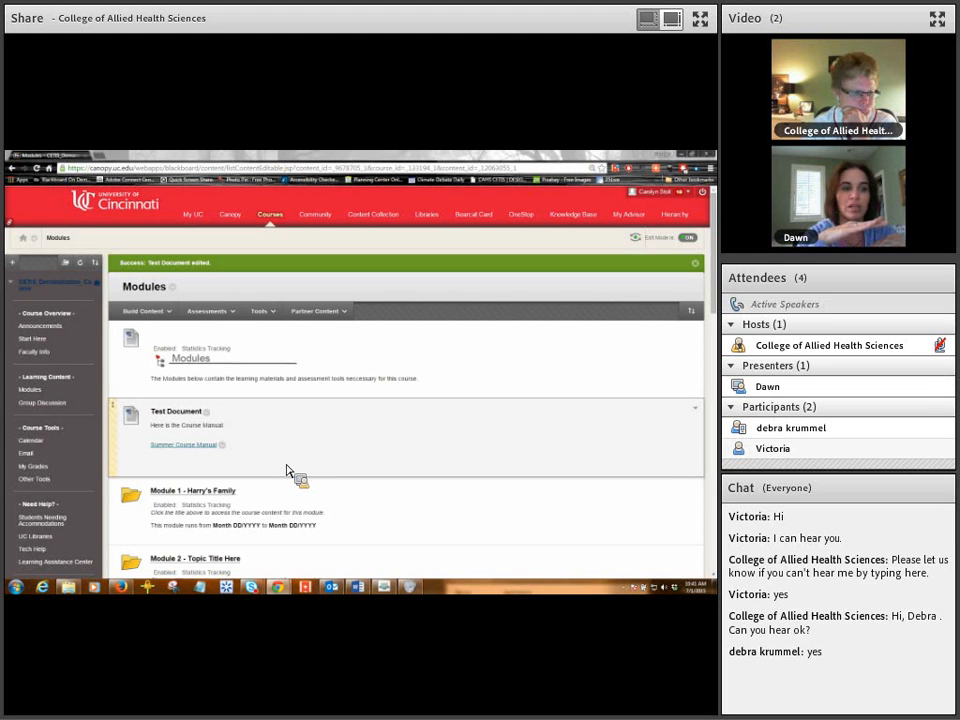
Test the Summer Course Manual link by opening the downloaded document, then return to the Modules page.
click(184, 450)
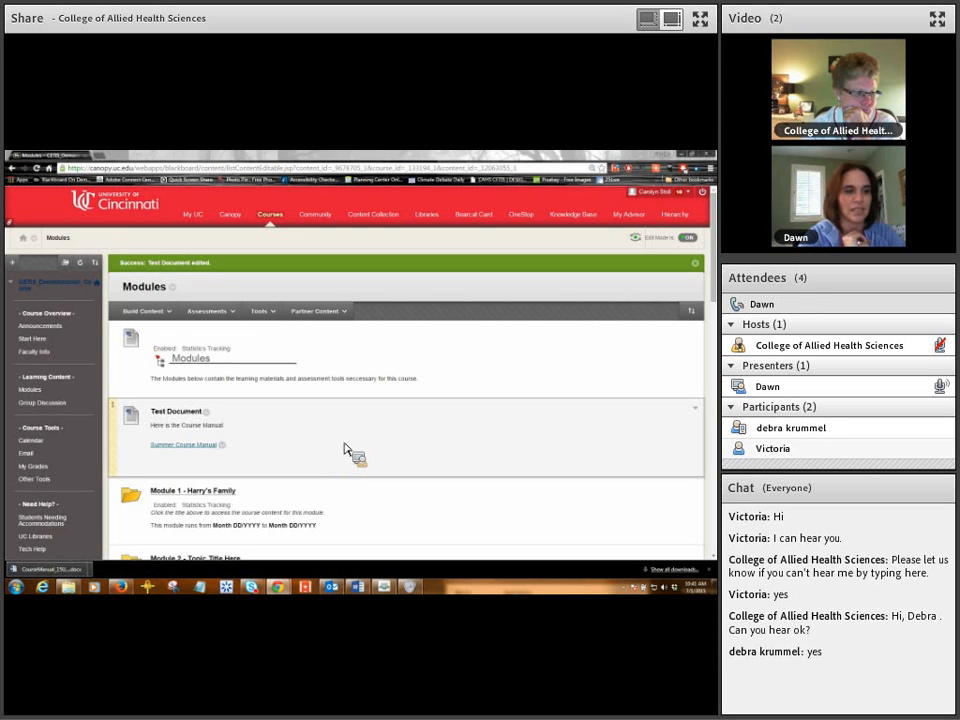
click(52, 569)
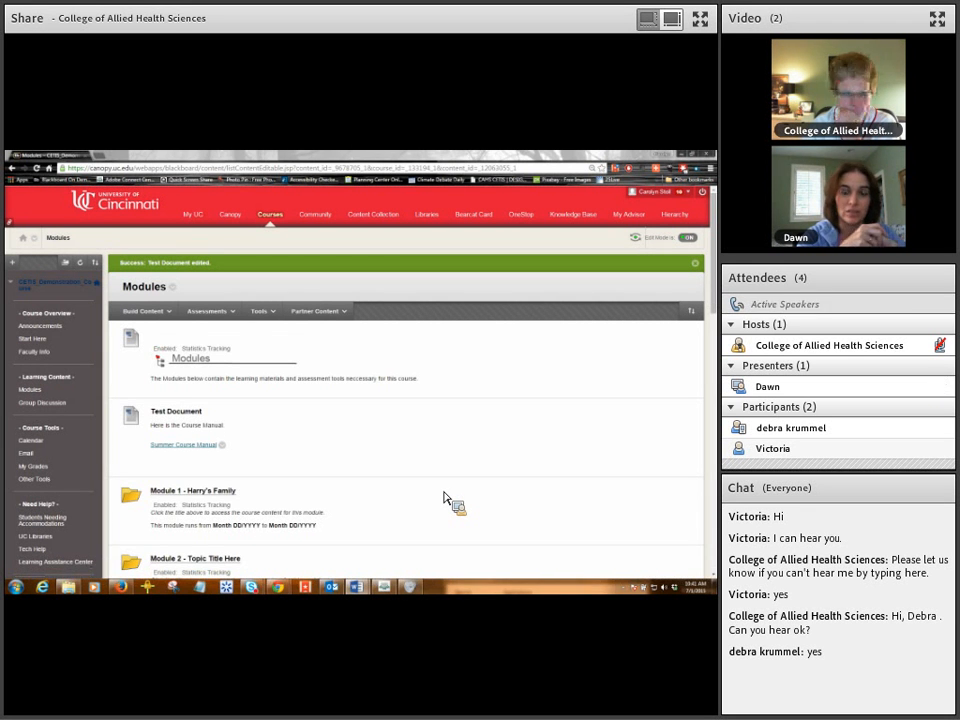
mouse_move(366, 598)
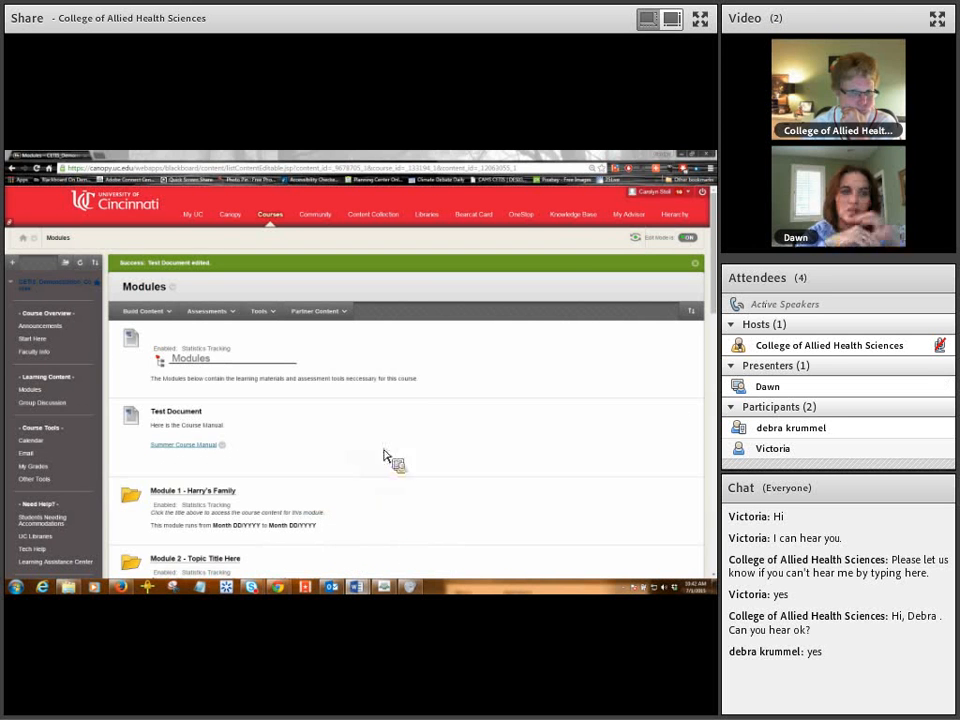
mouse_move(287, 598)
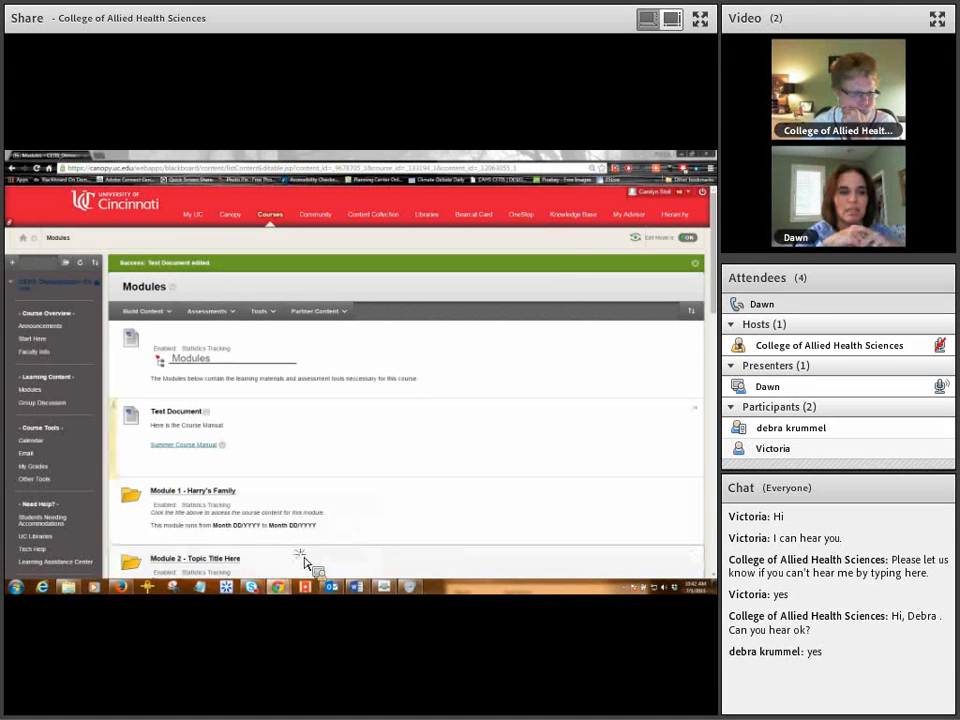
Reopen the Test Document item for editing and delete the Summer Course Manual link from its text.
click(211, 423)
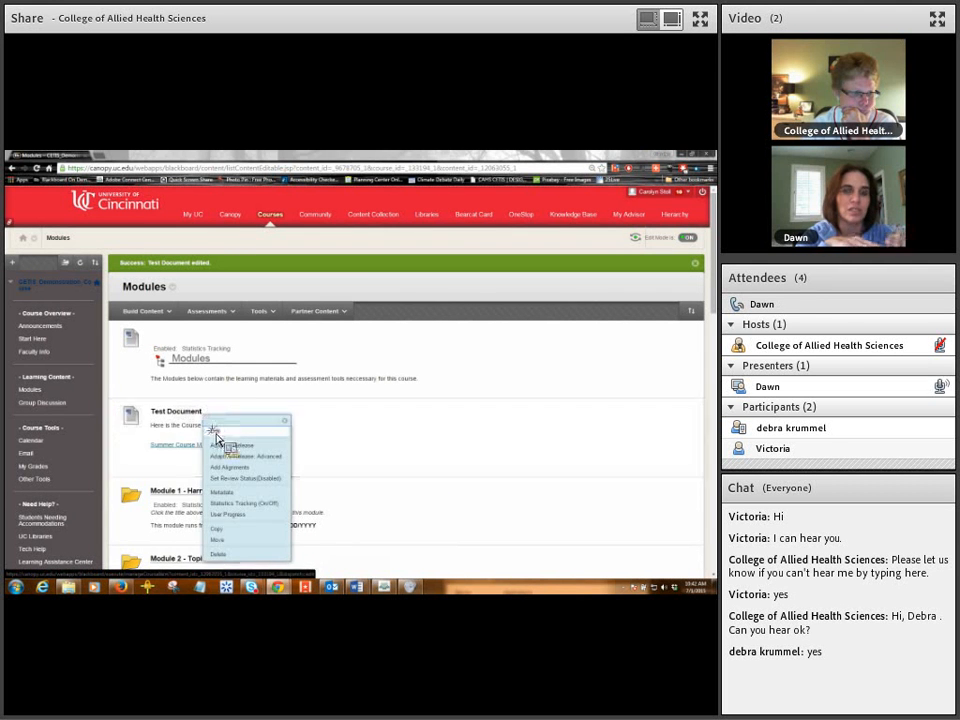
click(218, 443)
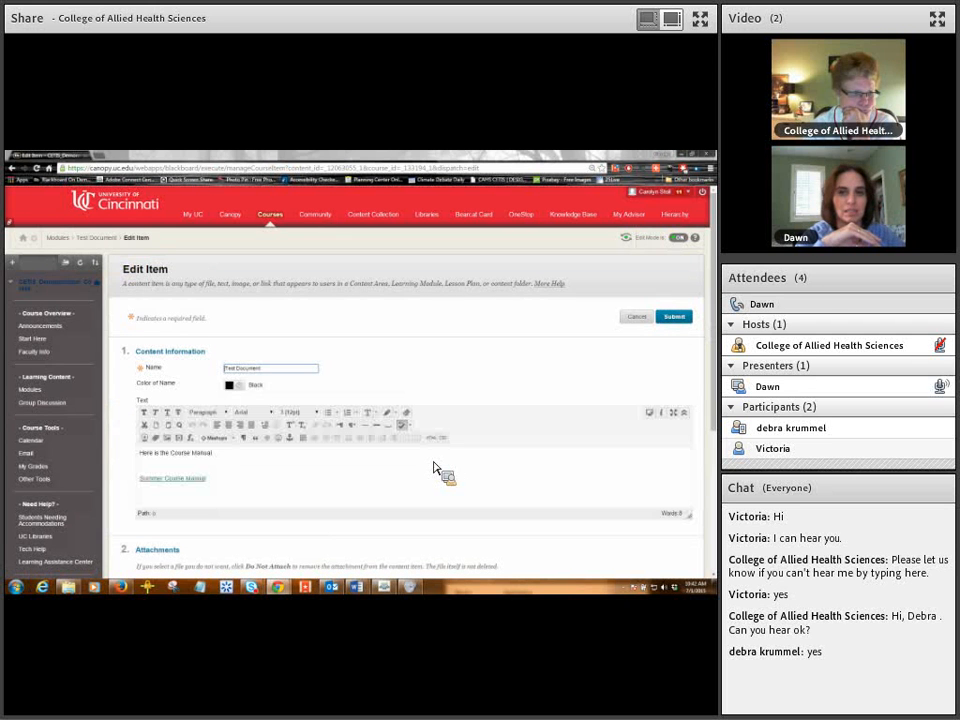
drag(208, 479, 151, 480)
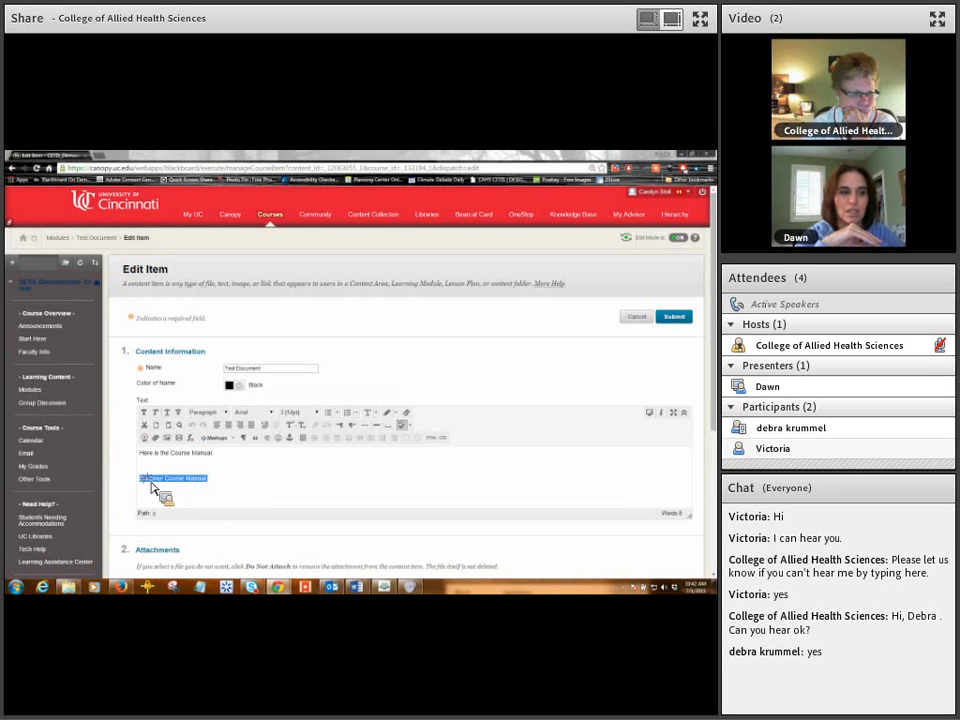
key(Delete)
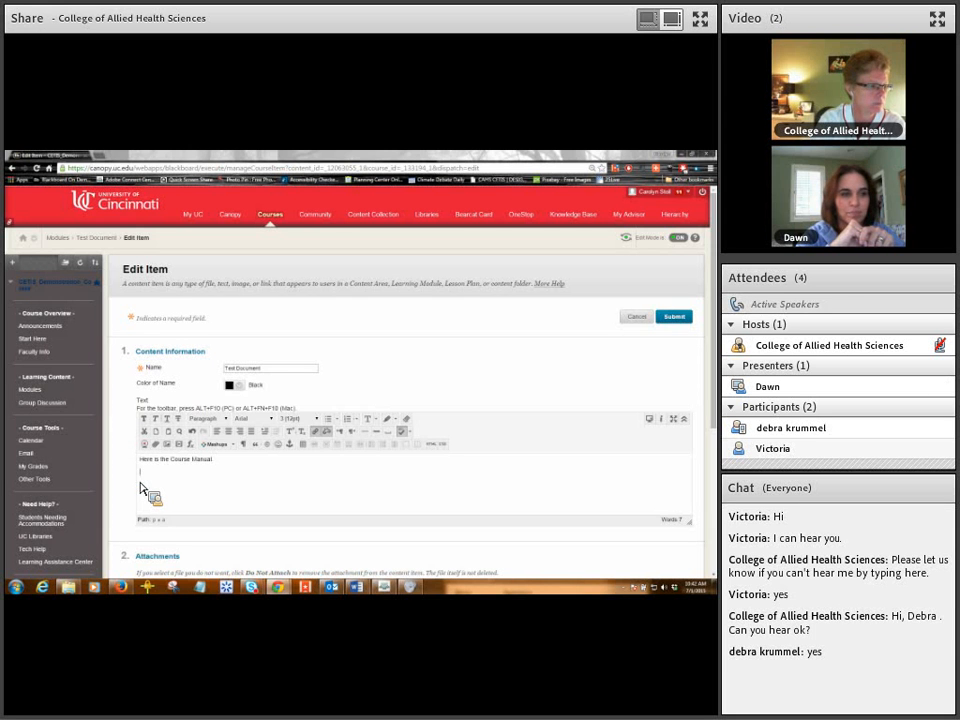
Add a separate line reading "Outside Link" below the course manual sentence and select that text for linking.
key(Return)
text(Outside Link)
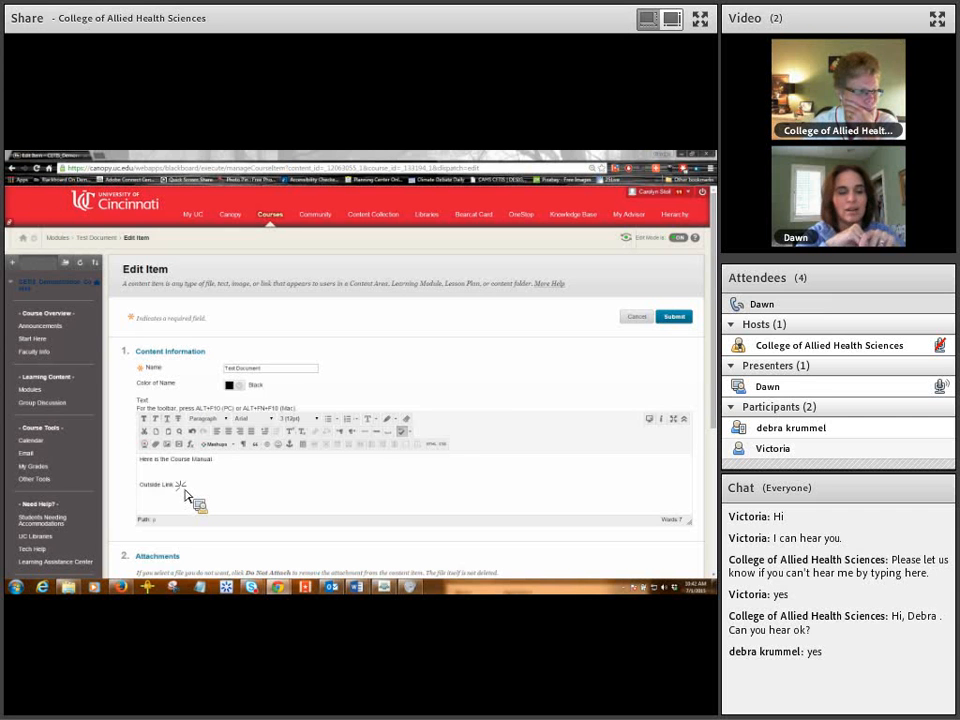
drag(184, 488, 141, 488)
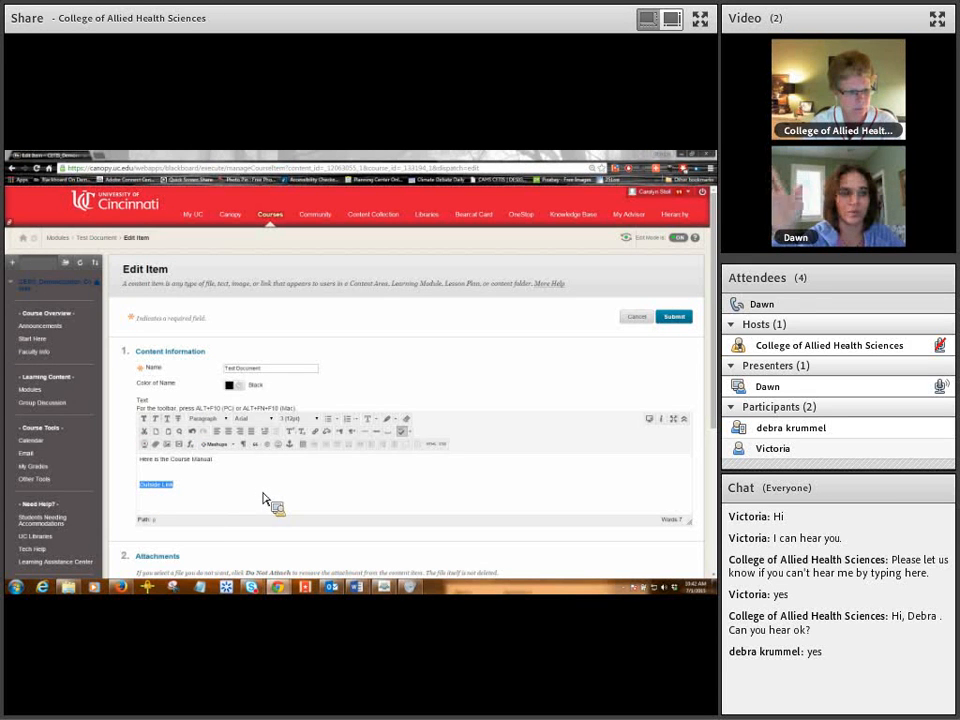
right_click(164, 489)
click(172, 503)
click(262, 491)
drag(198, 490, 136, 490)
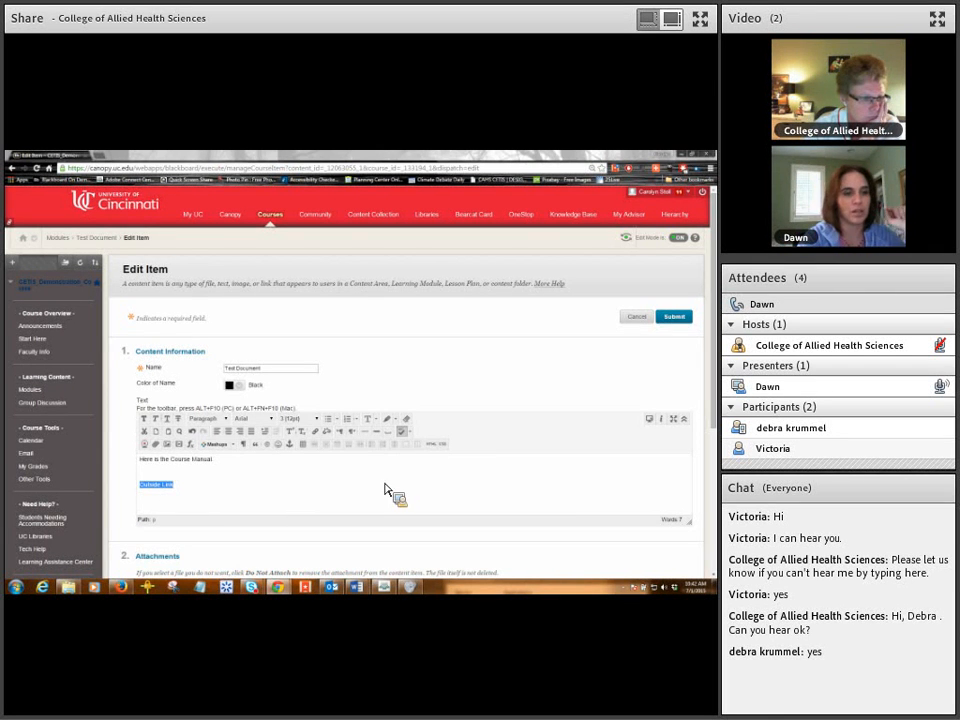
click(321, 439)
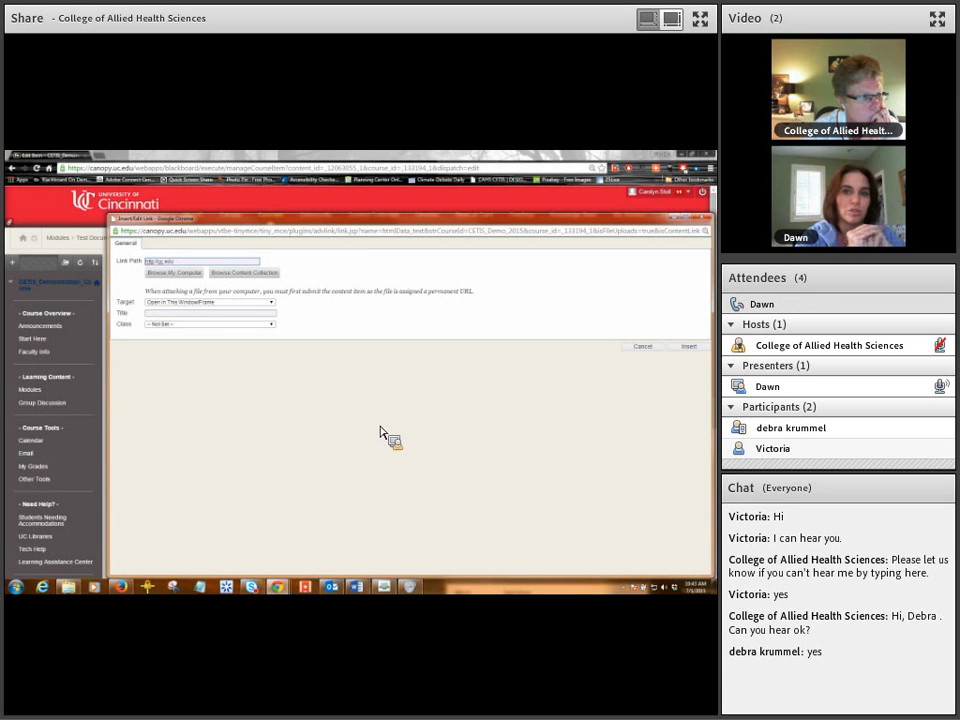
click(270, 302)
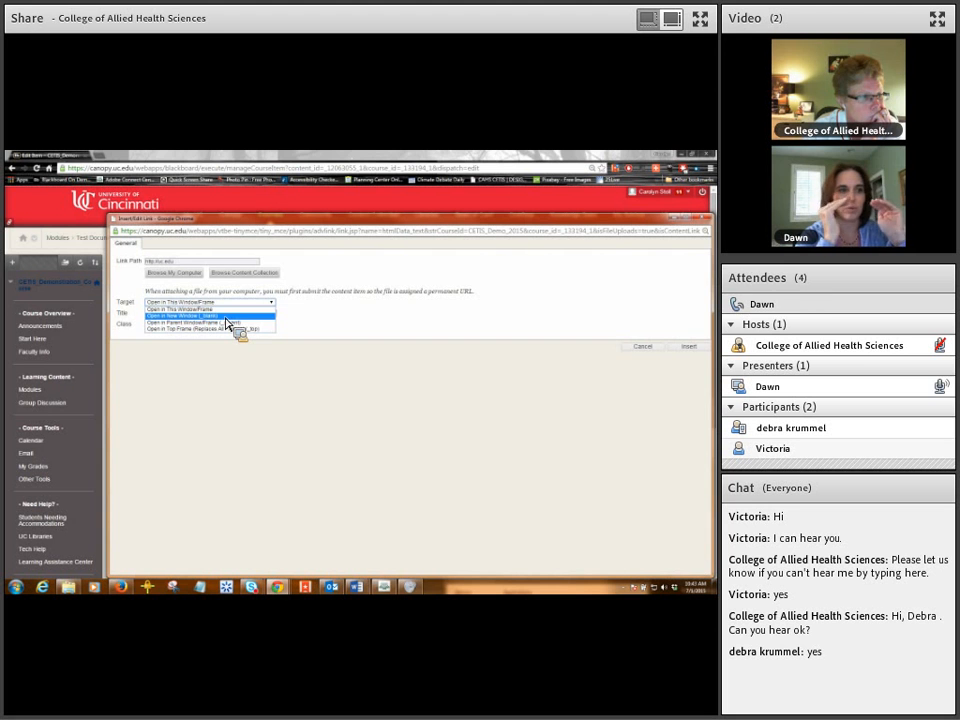
click(228, 316)
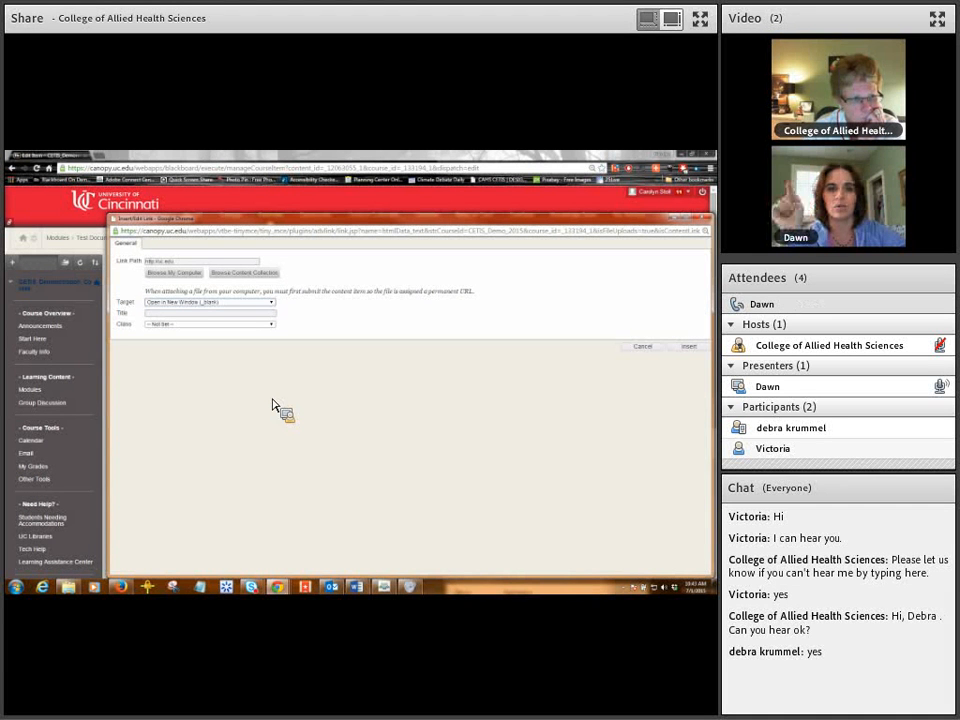
click(245, 301)
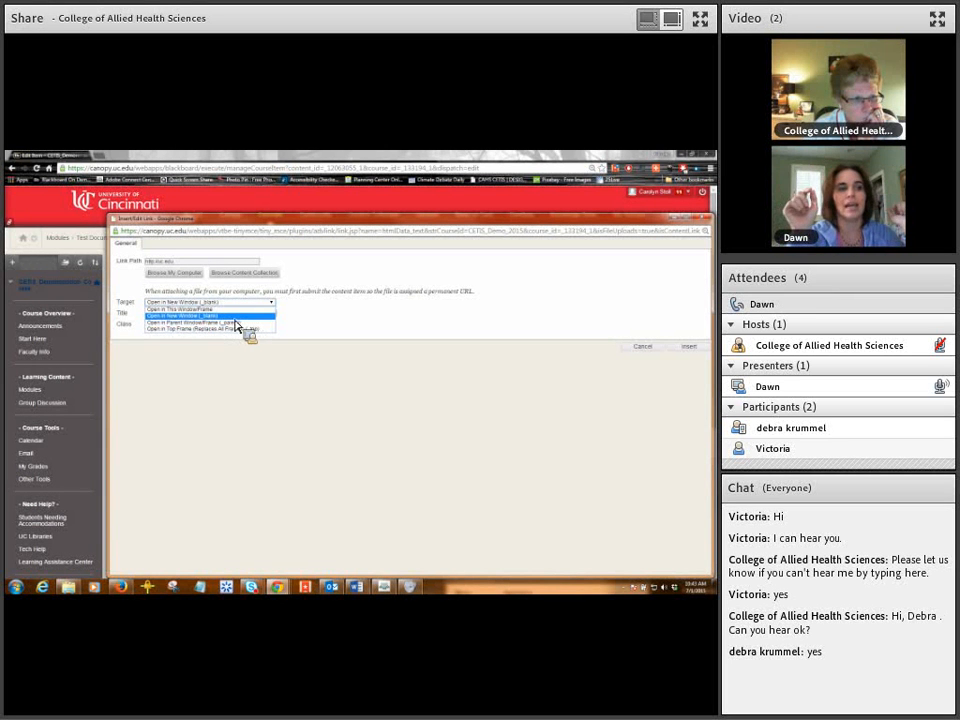
click(236, 317)
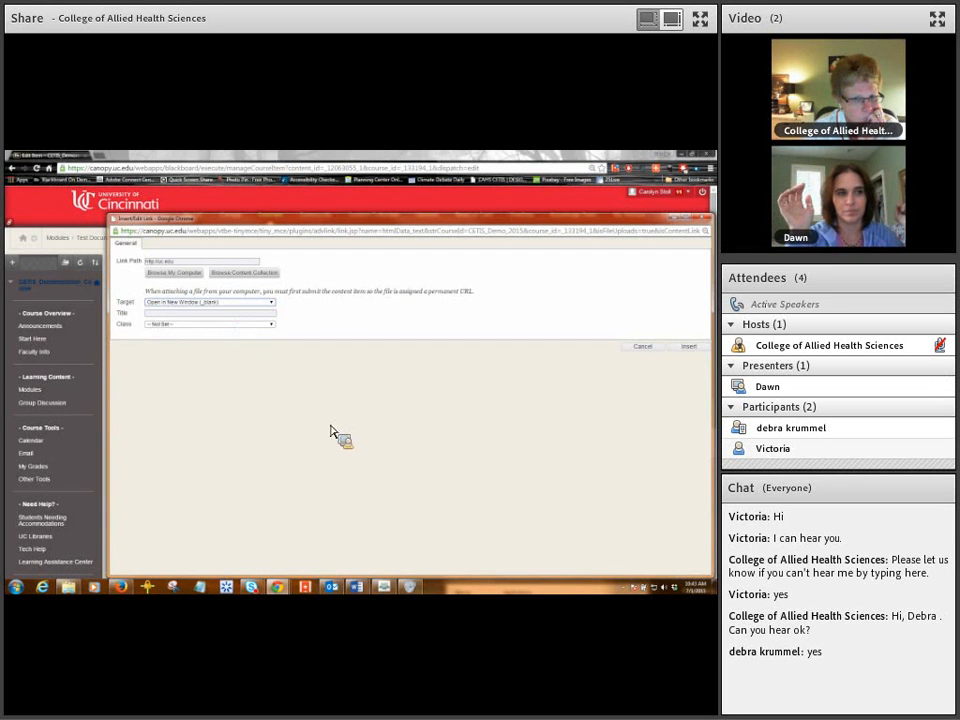
click(699, 349)
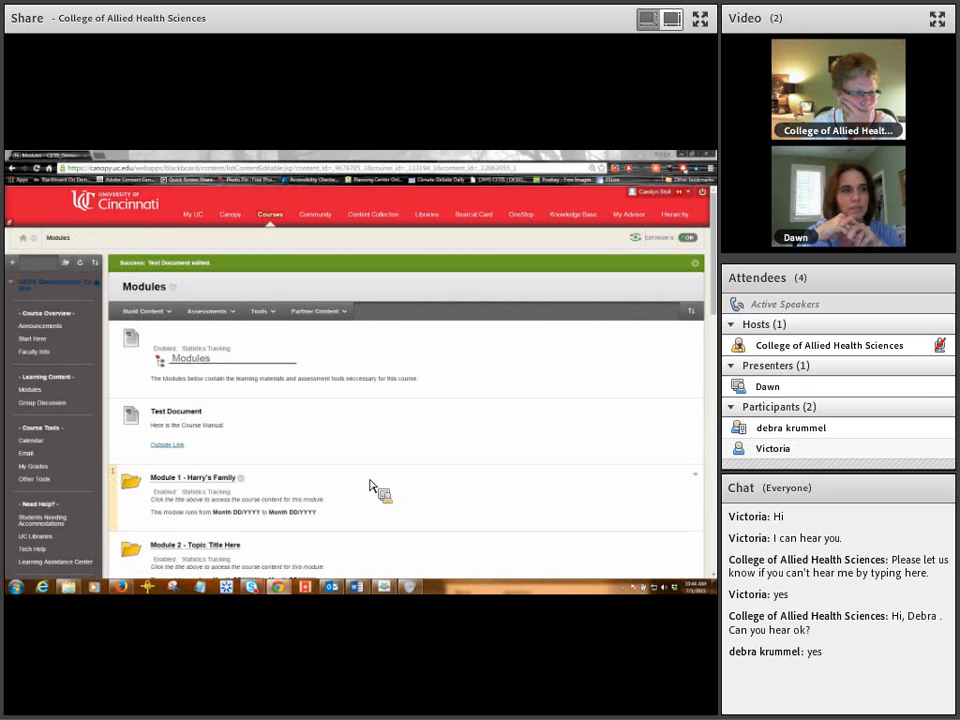
click(166, 446)
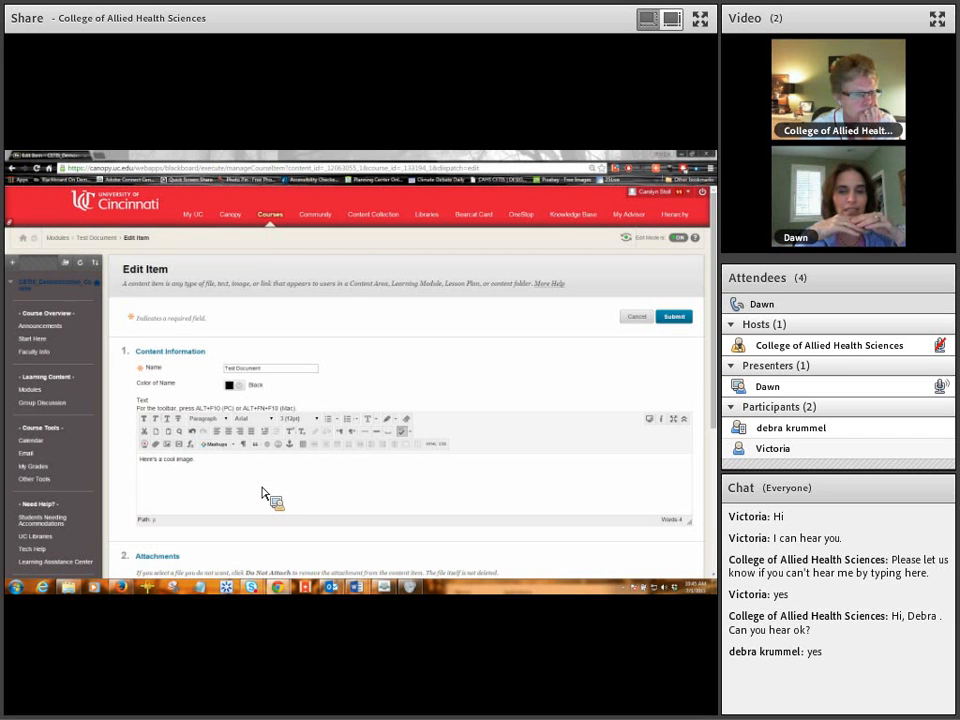
Start inserting an image into the item's text and choose Spring_Birds.JPG from the computer's Pictures library.
click(172, 450)
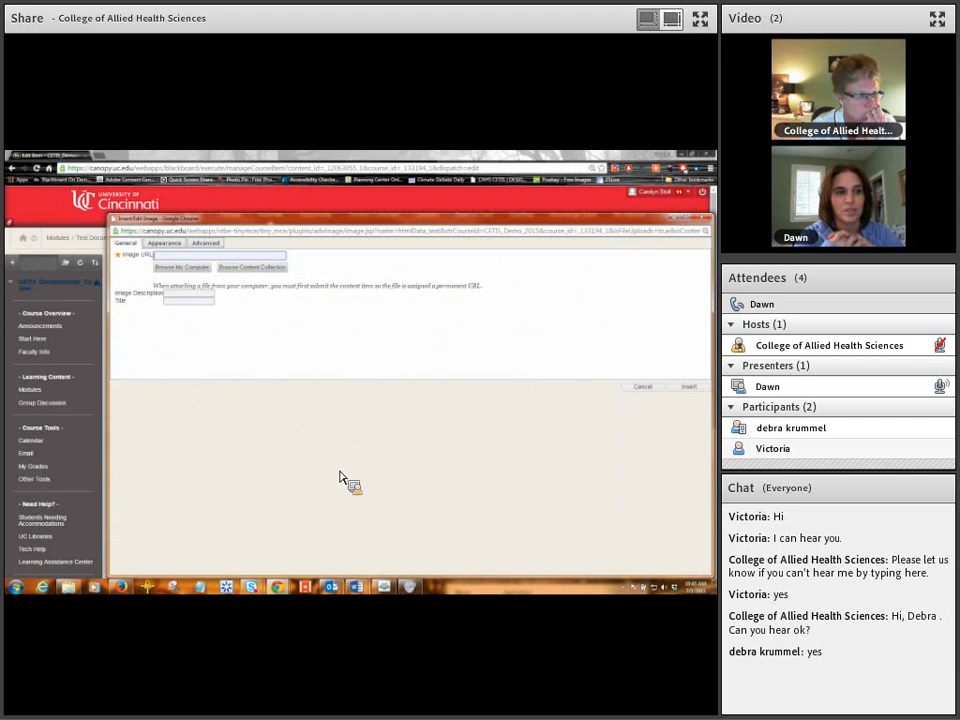
click(184, 278)
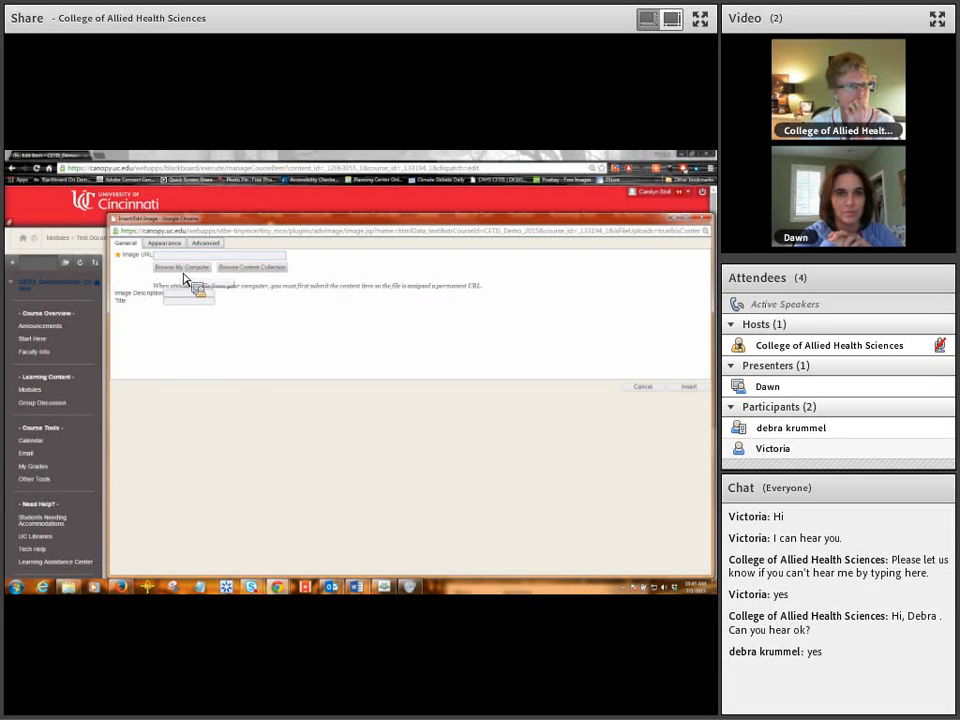
click(176, 381)
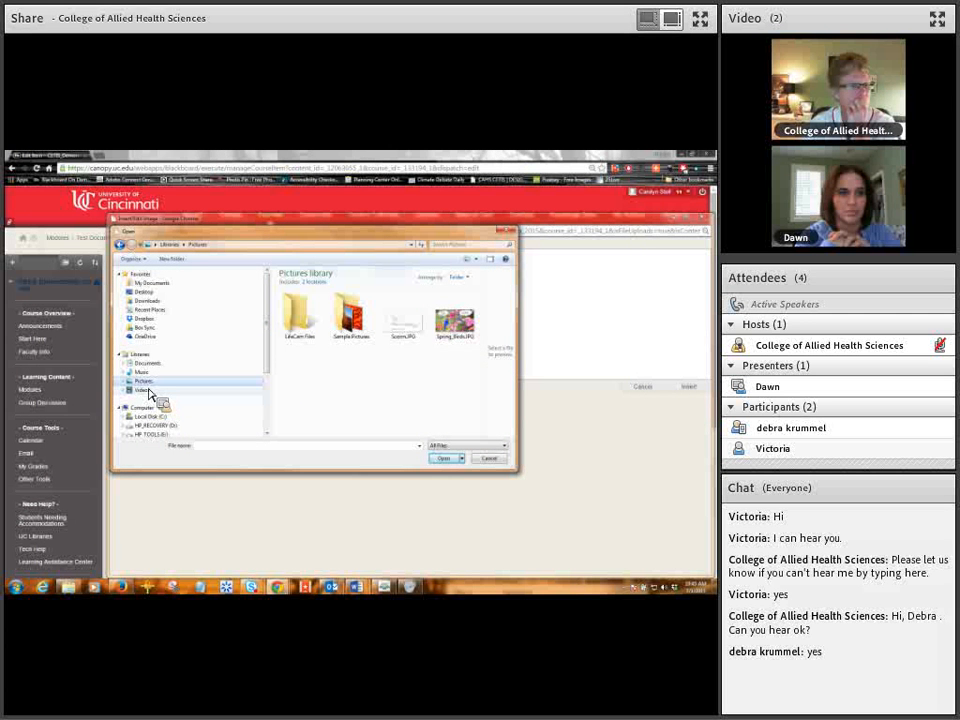
click(456, 332)
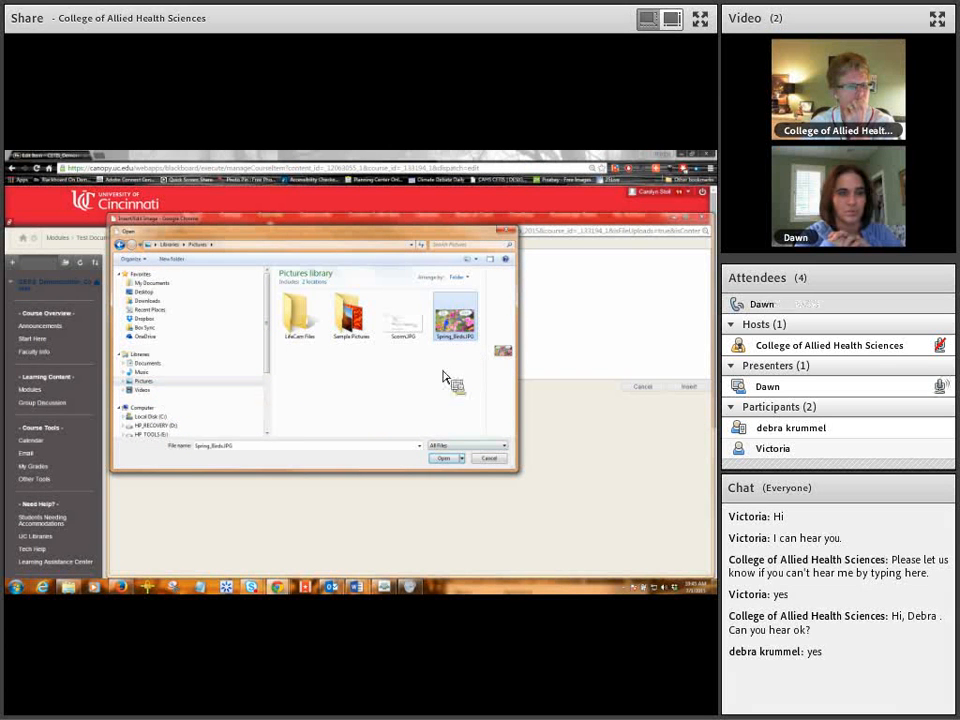
click(449, 461)
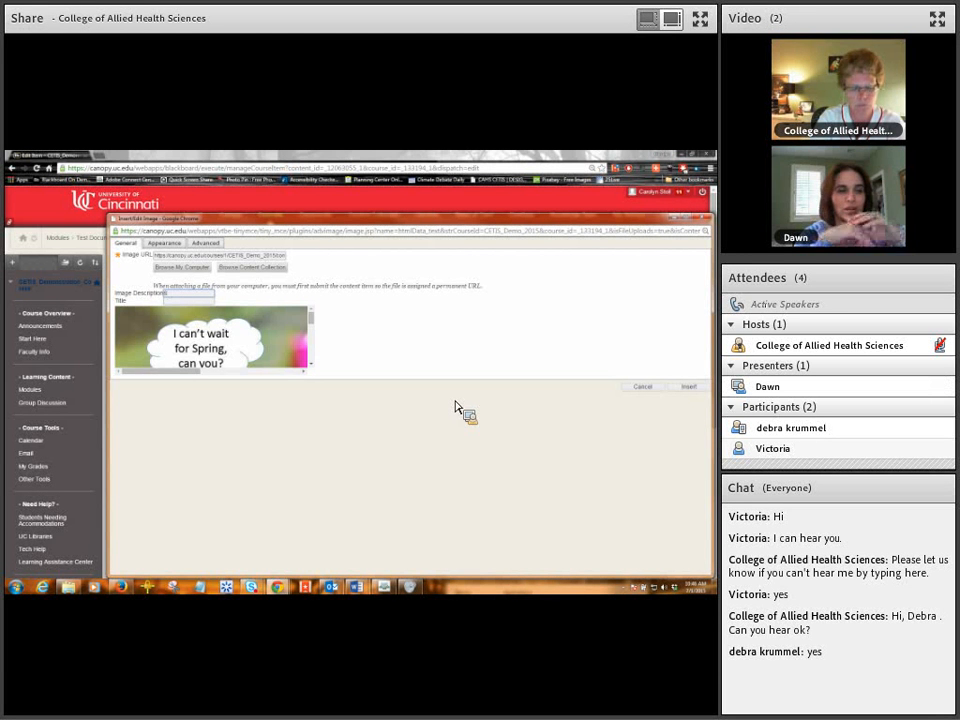
Enter an image description starting "Spring Course Build" and the title "Flyer Image", and insert the image into the text.
text(spring Cli)
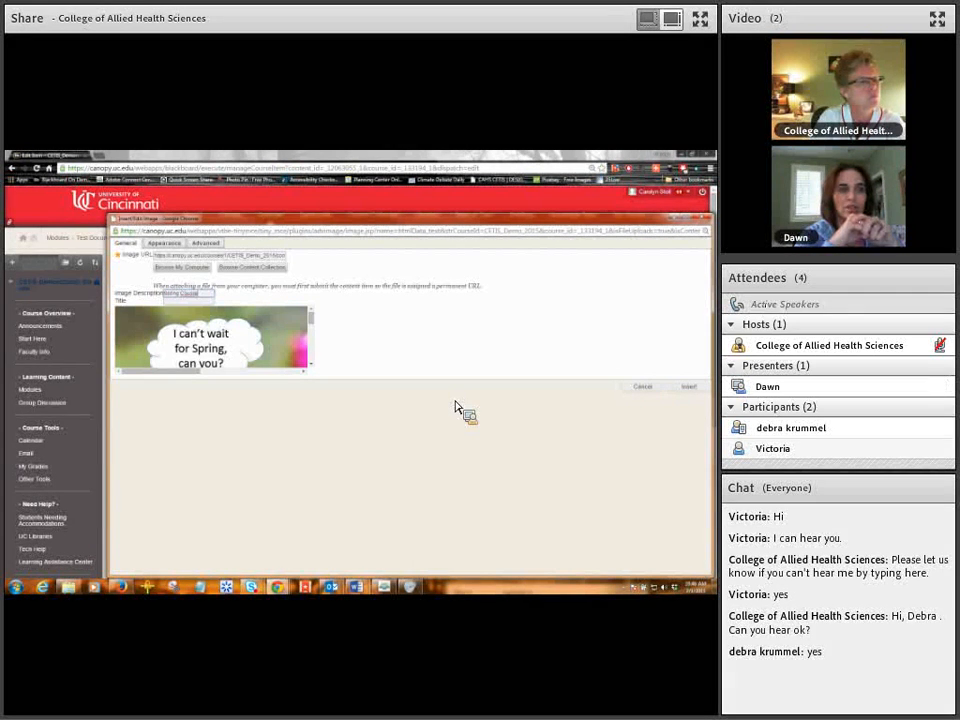
text(uds Blue Sky)
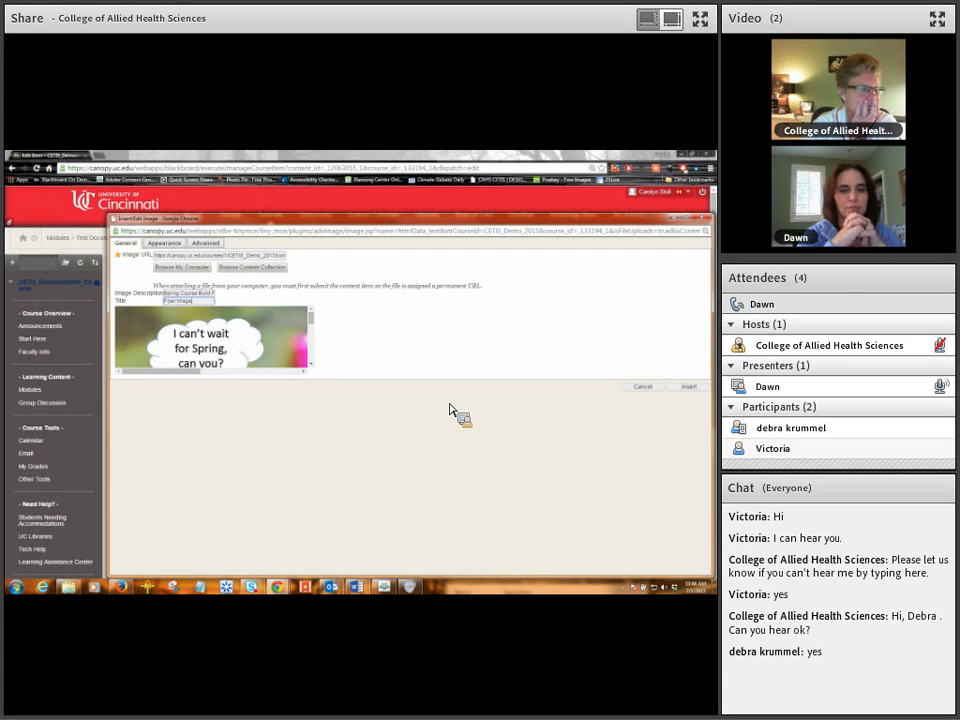
click(698, 392)
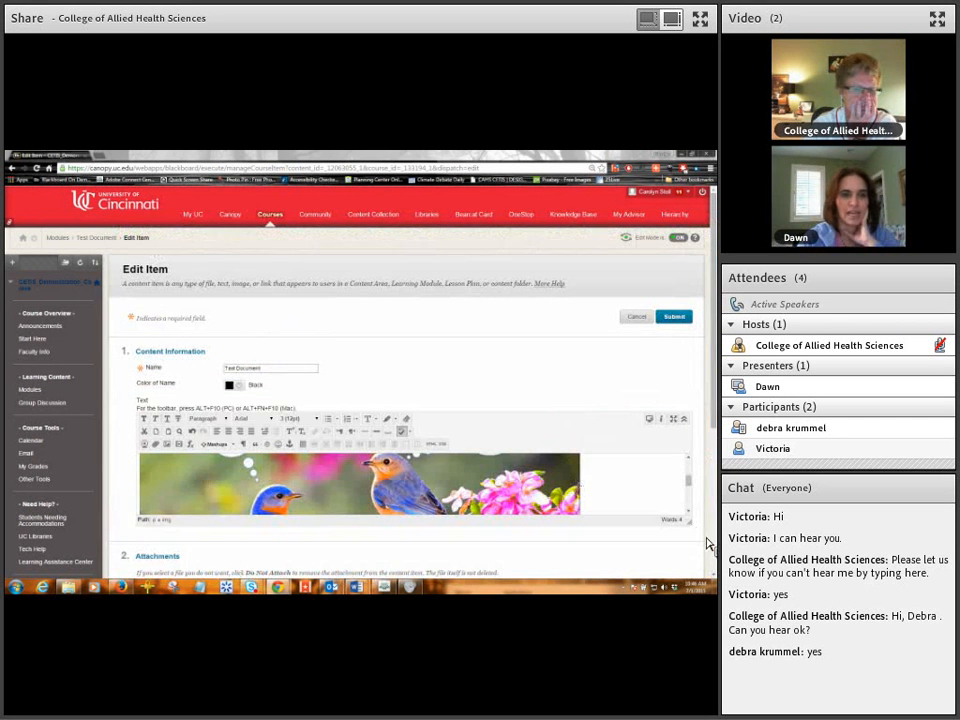
Enlarge the item's text editing area to show more of the inserted bird image.
drag(688, 522, 689, 570)
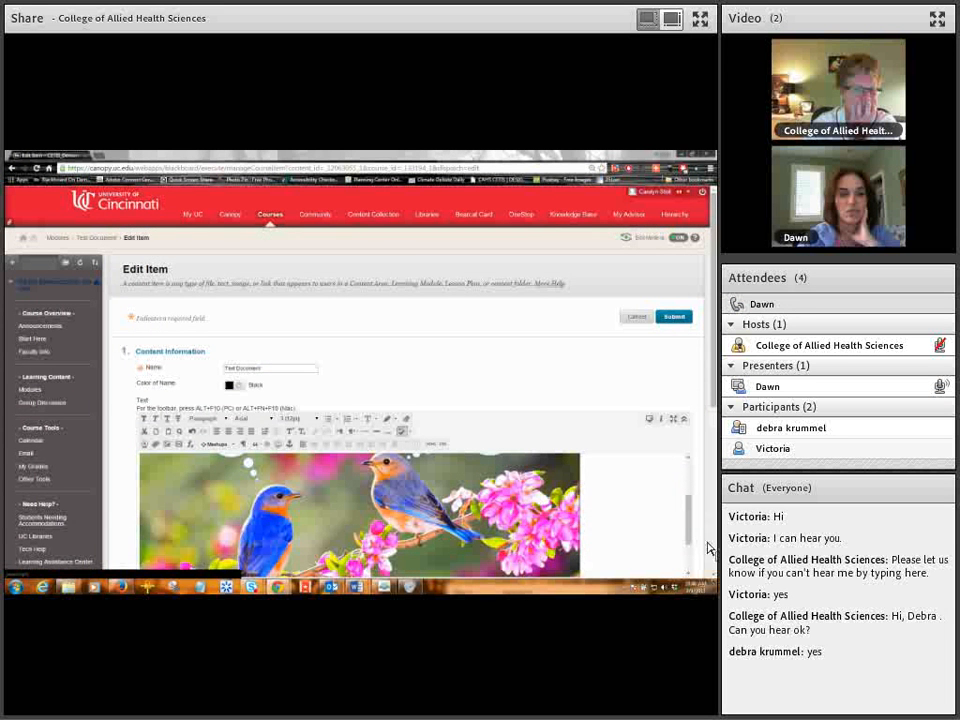
scroll(704, 478, down, 2)
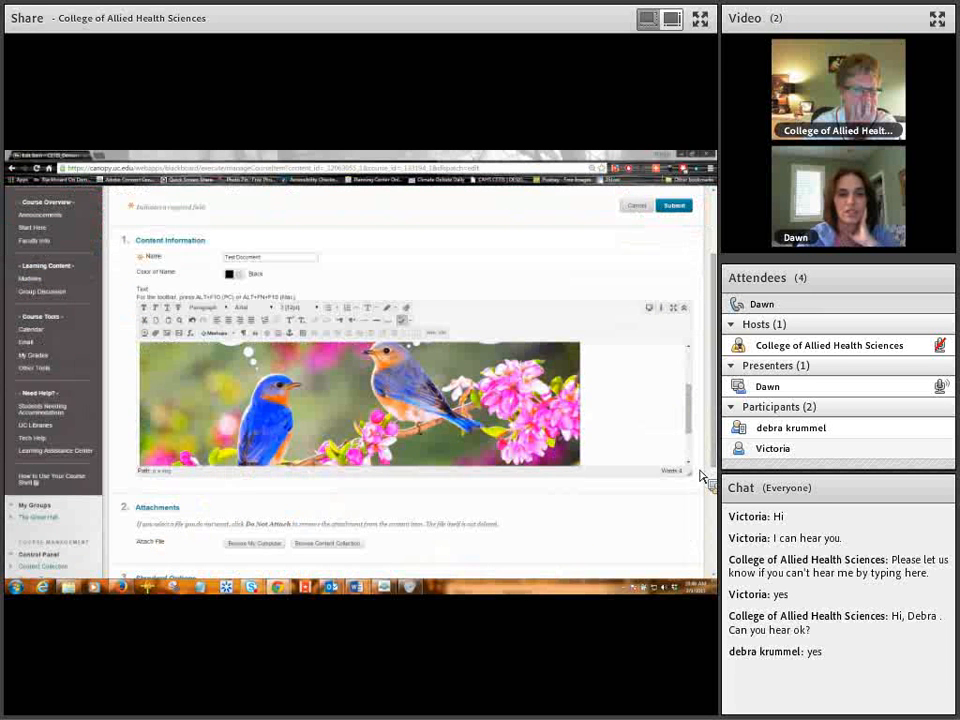
drag(690, 473, 628, 553)
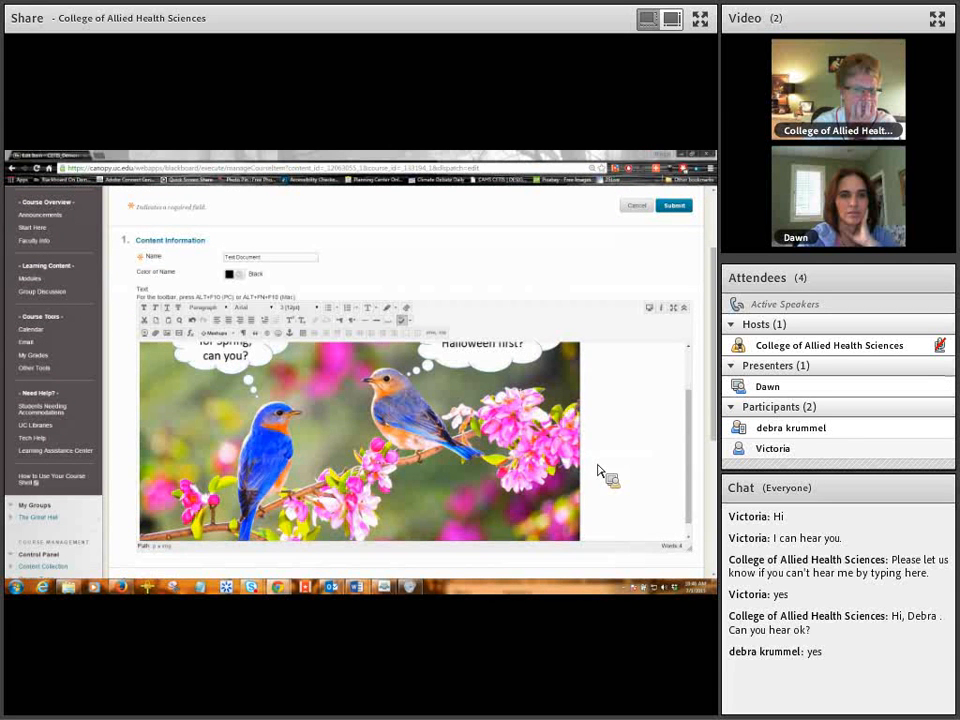
drag(689, 411, 692, 389)
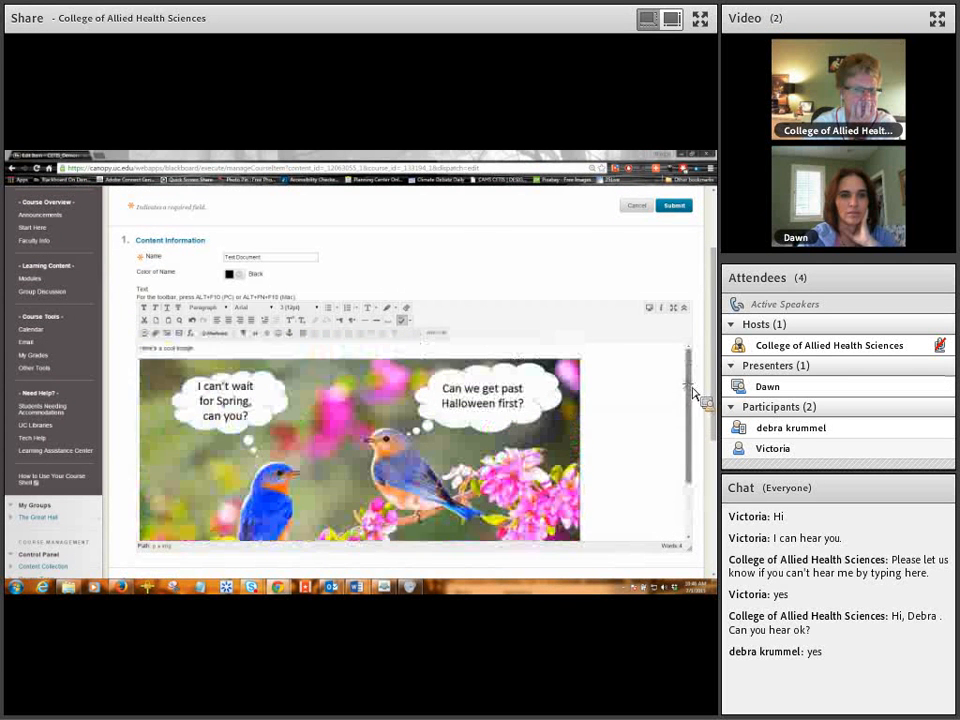
Scale the bird image down proportionally to less than half its inserted width and submit the Test Document item.
click(577, 377)
drag(577, 372, 430, 463)
click(430, 462)
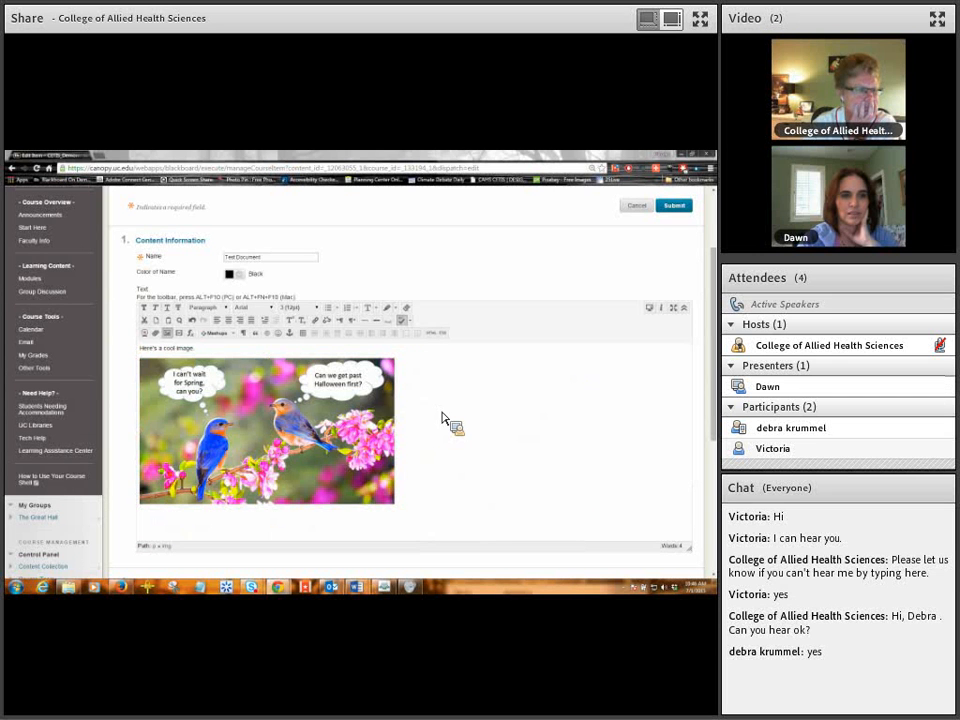
click(370, 485)
drag(395, 503, 357, 478)
click(429, 452)
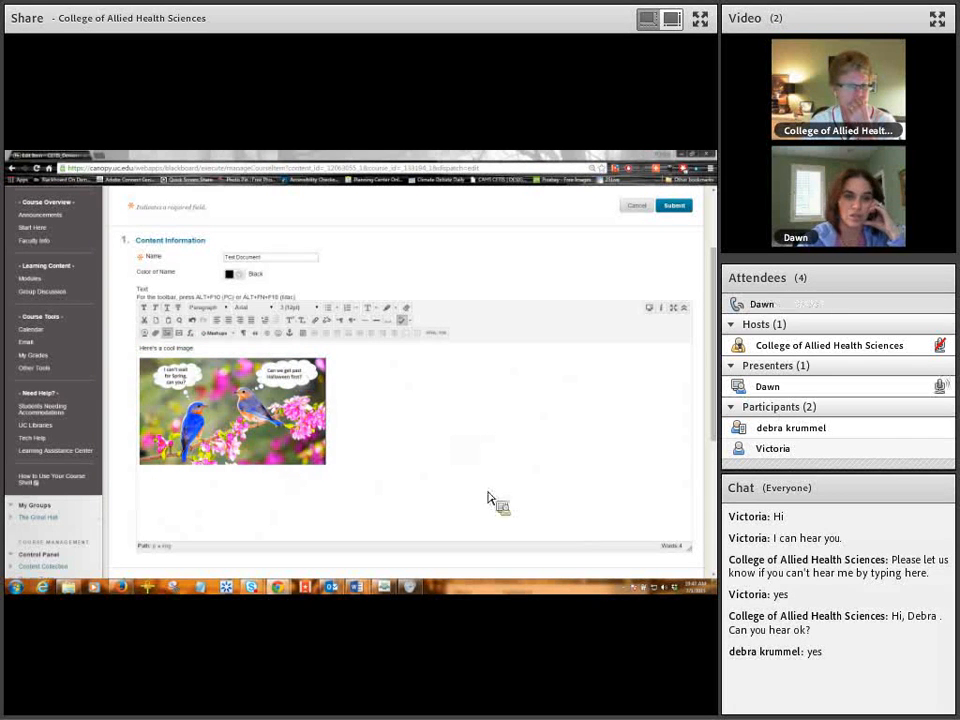
click(674, 208)
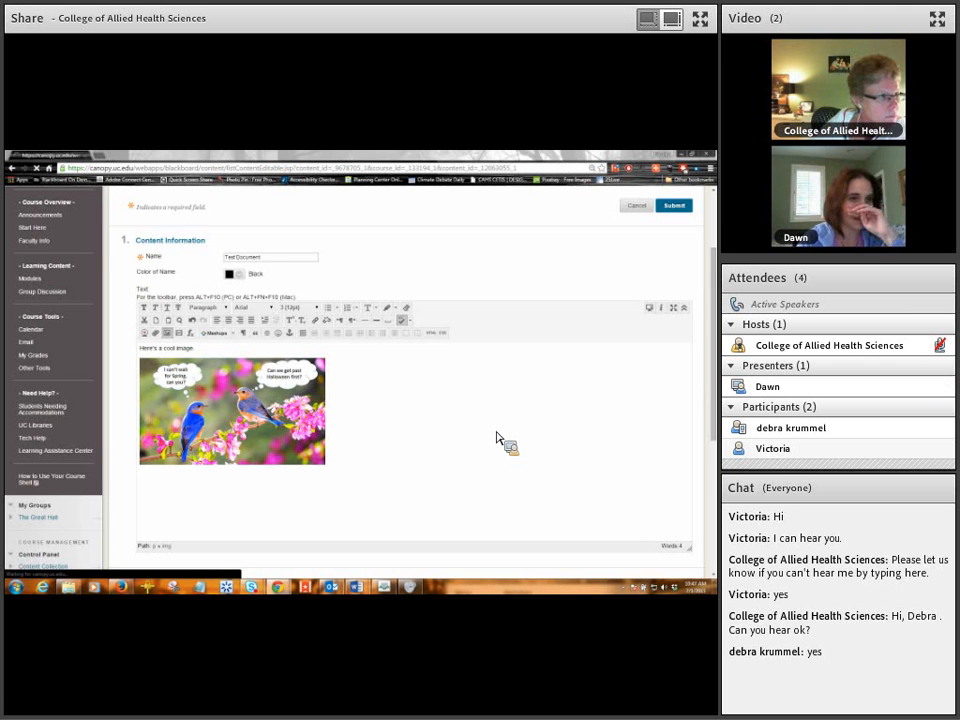
scroll(444, 461, down, 1)
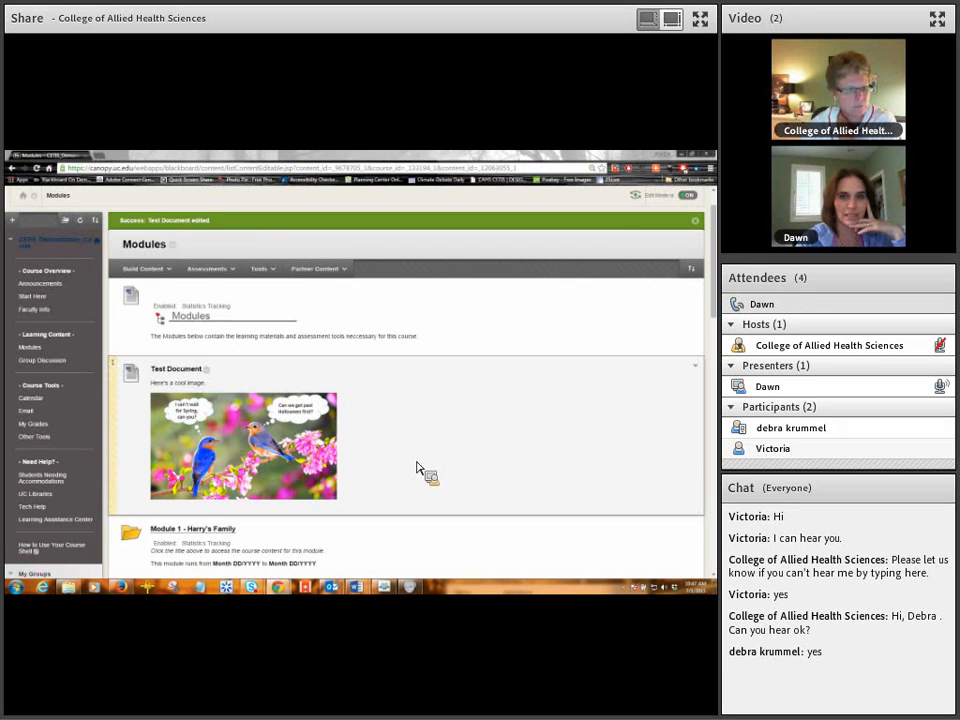
Reopen the Test Document item for editing and select the bird image to show its resize handles, then deselect it.
click(209, 372)
click(214, 389)
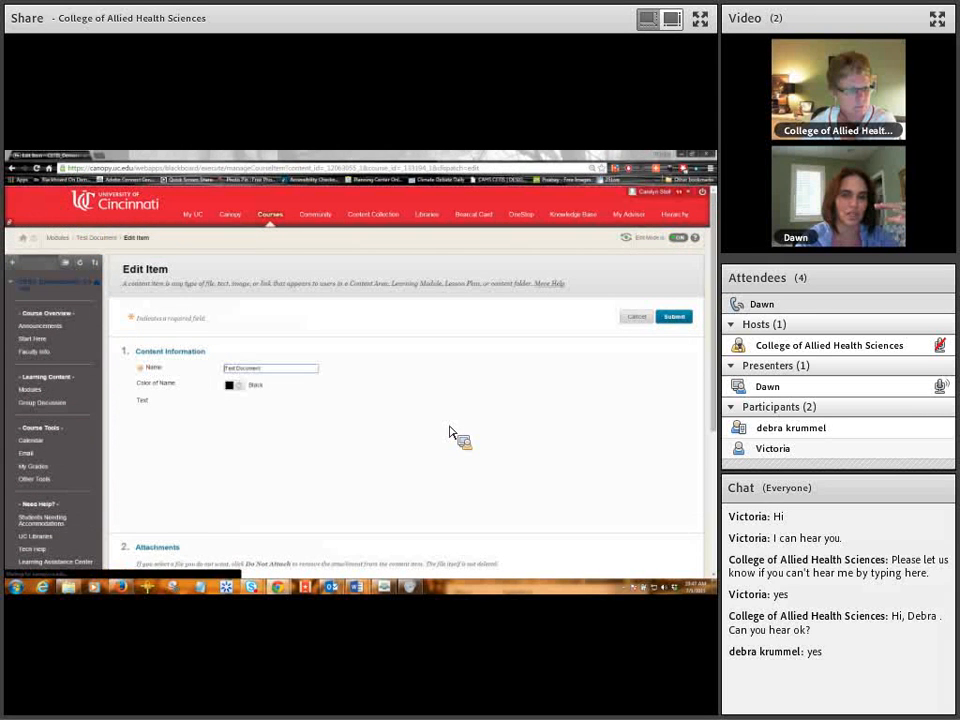
scroll(450, 432, down, 1)
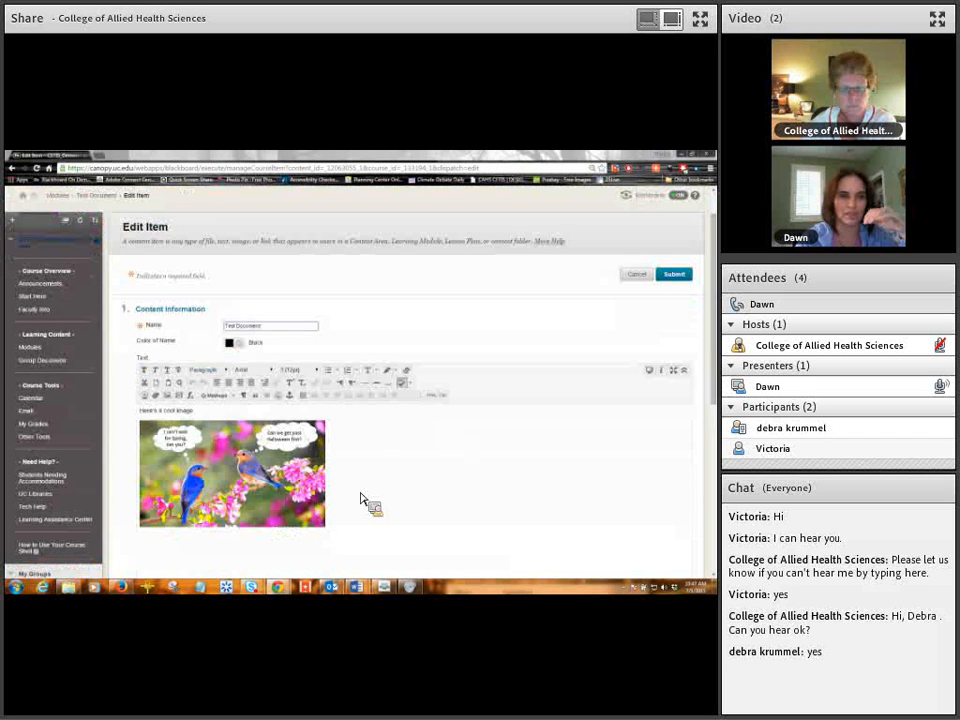
click(300, 497)
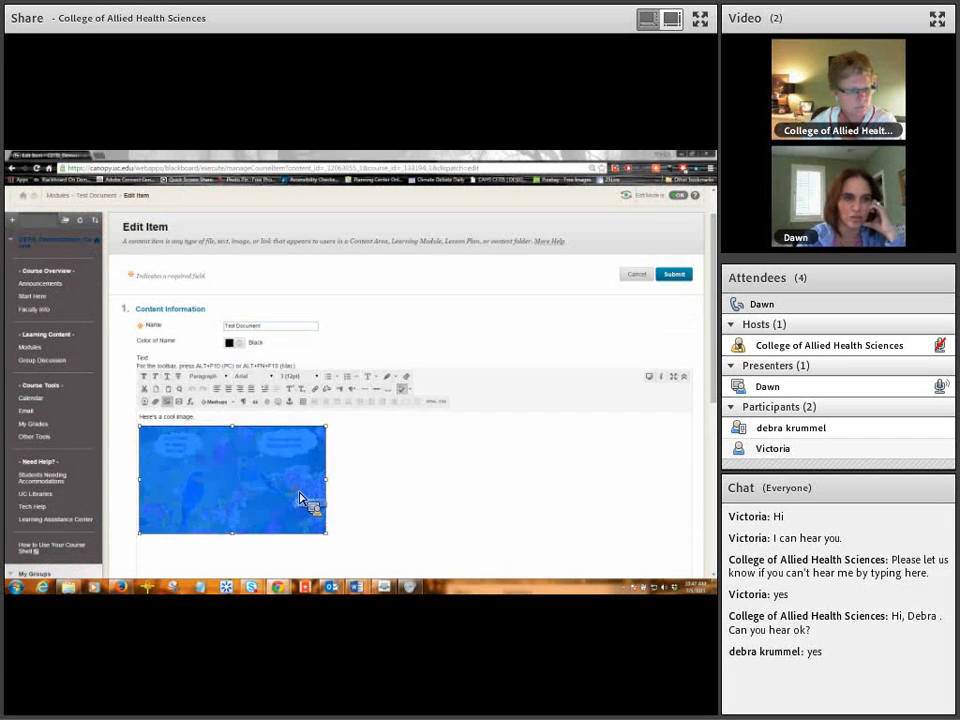
click(373, 489)
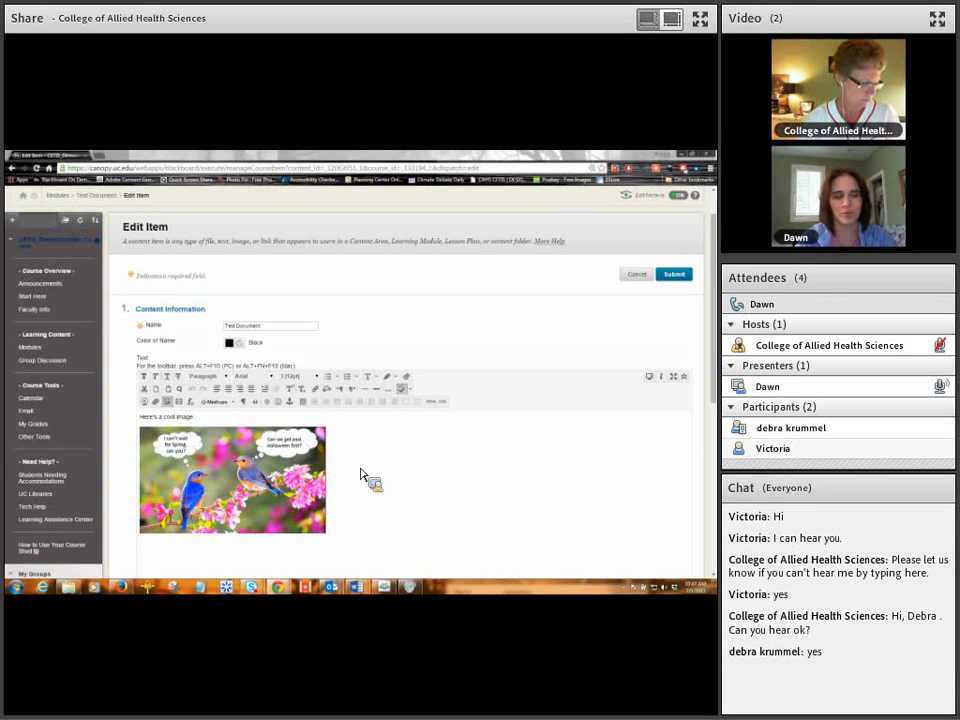
Apply the Heading format to the line "Here's a cool image." above the picture.
drag(173, 416, 207, 420)
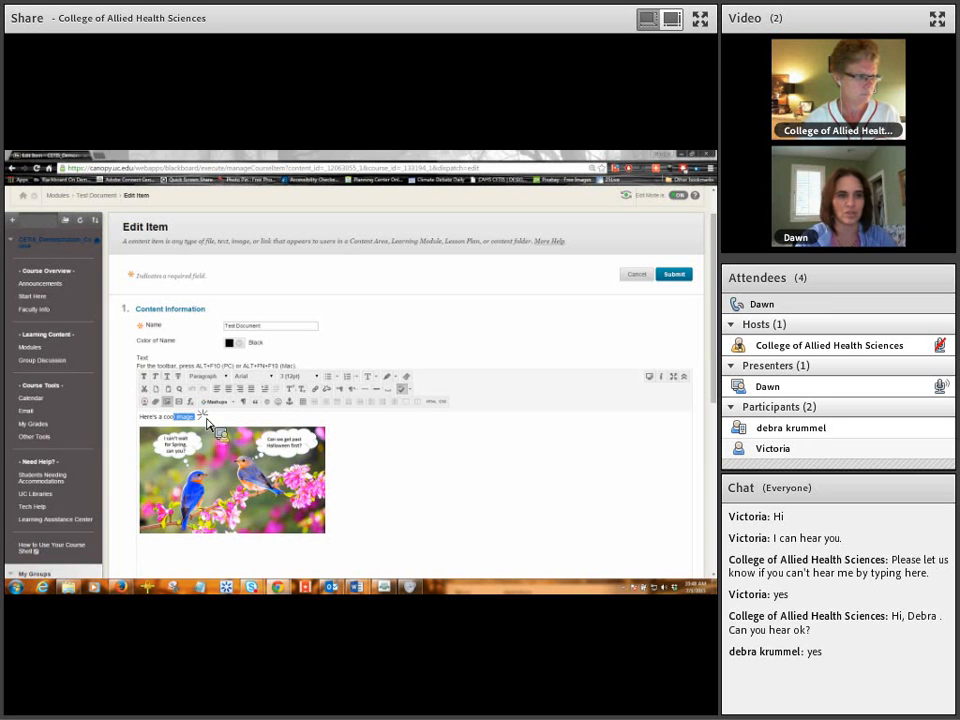
click(226, 377)
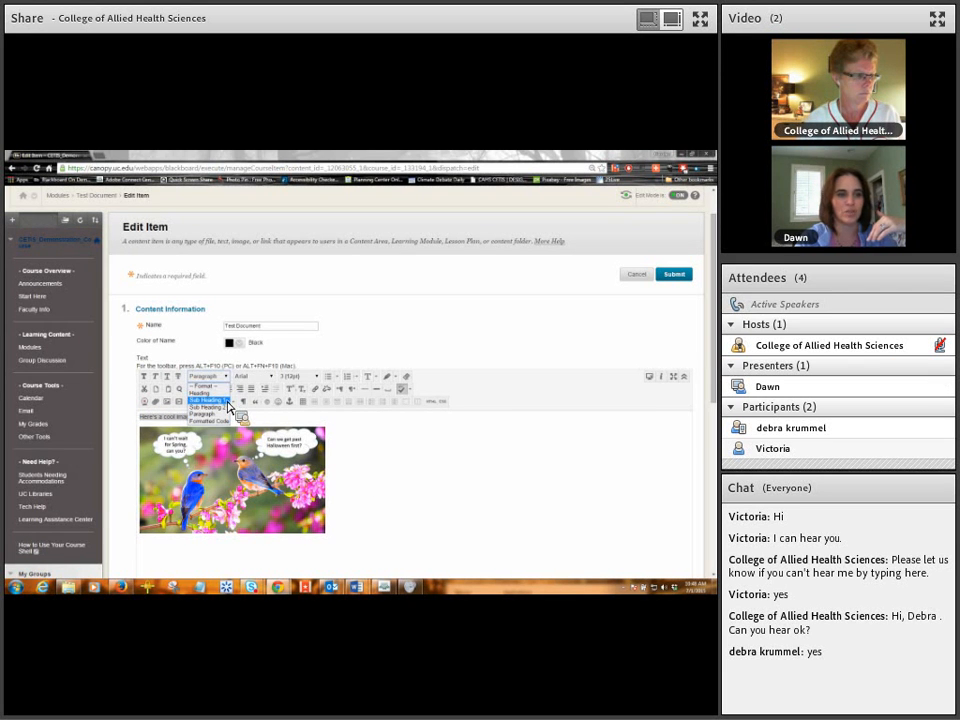
click(226, 401)
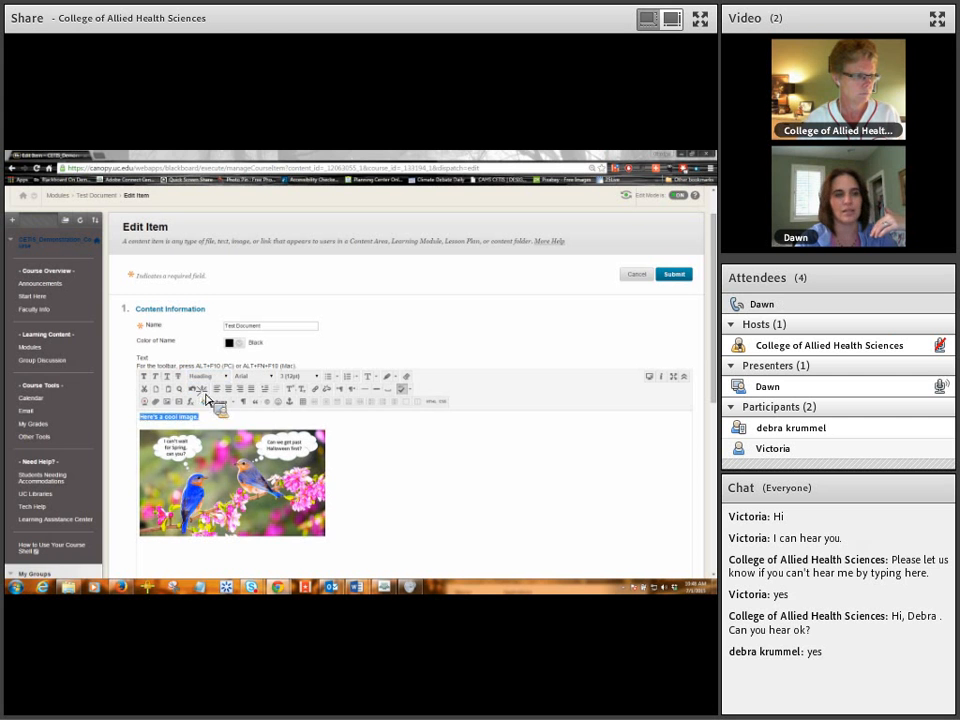
Set the format of the "Here's a cool image." line to a Sub Heading style.
drag(205, 418, 141, 418)
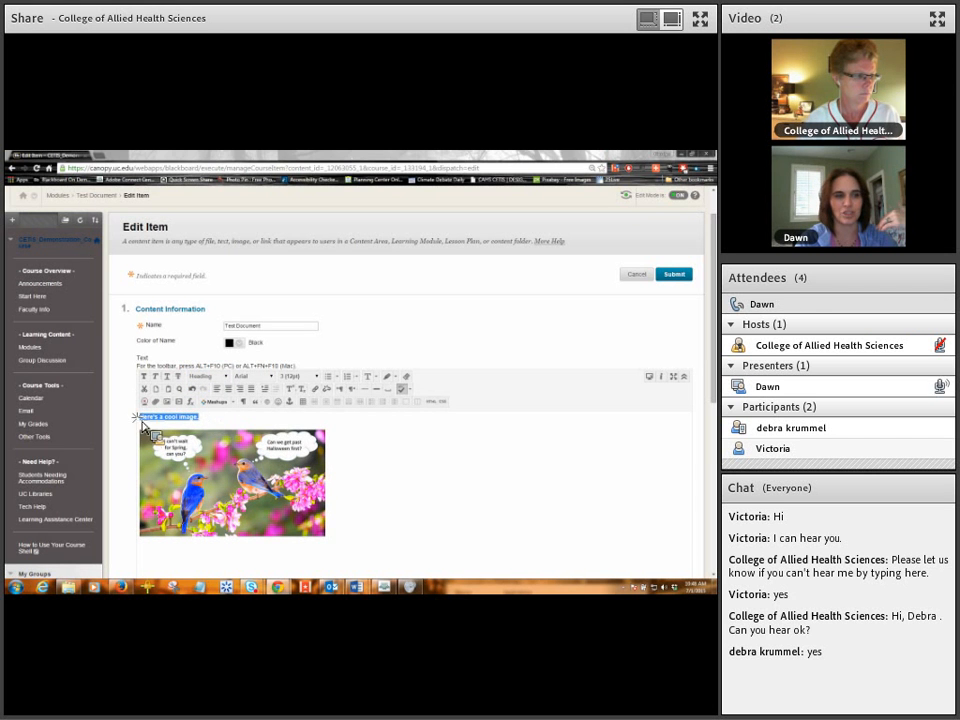
click(228, 381)
click(222, 402)
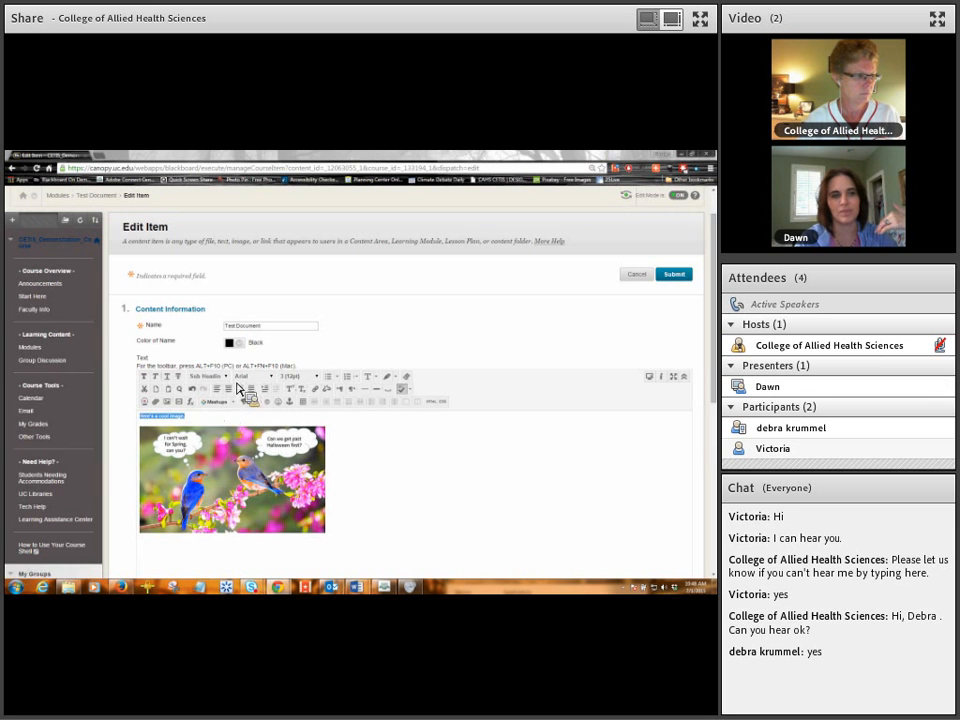
Set the format of the whole "Here's a cool image." line to Paragraph.
click(199, 422)
triple_click(144, 414)
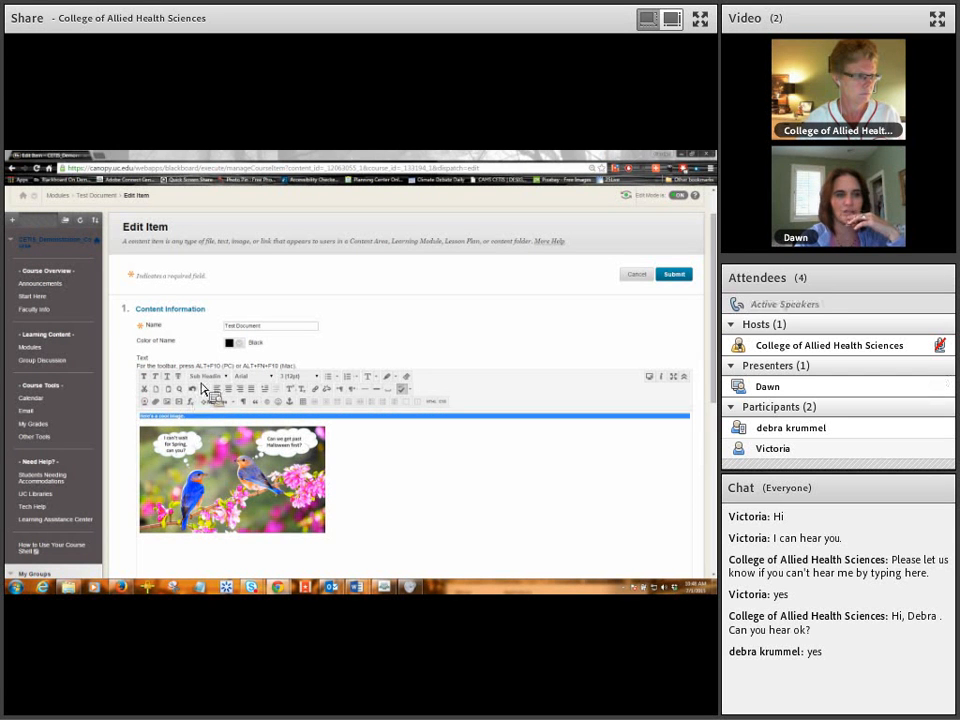
click(230, 379)
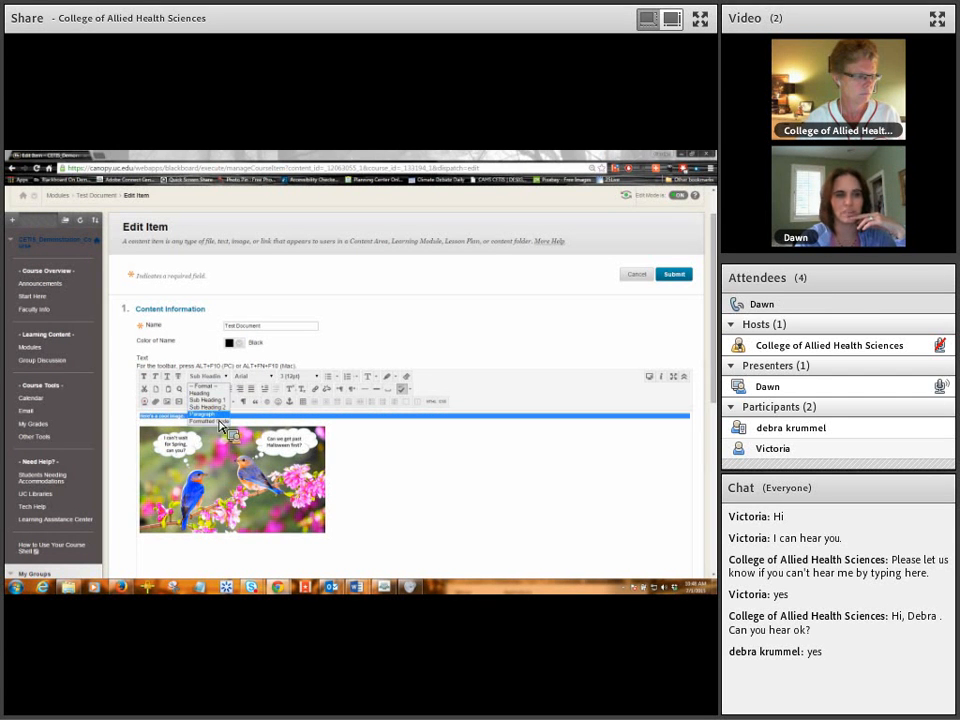
click(208, 414)
click(213, 427)
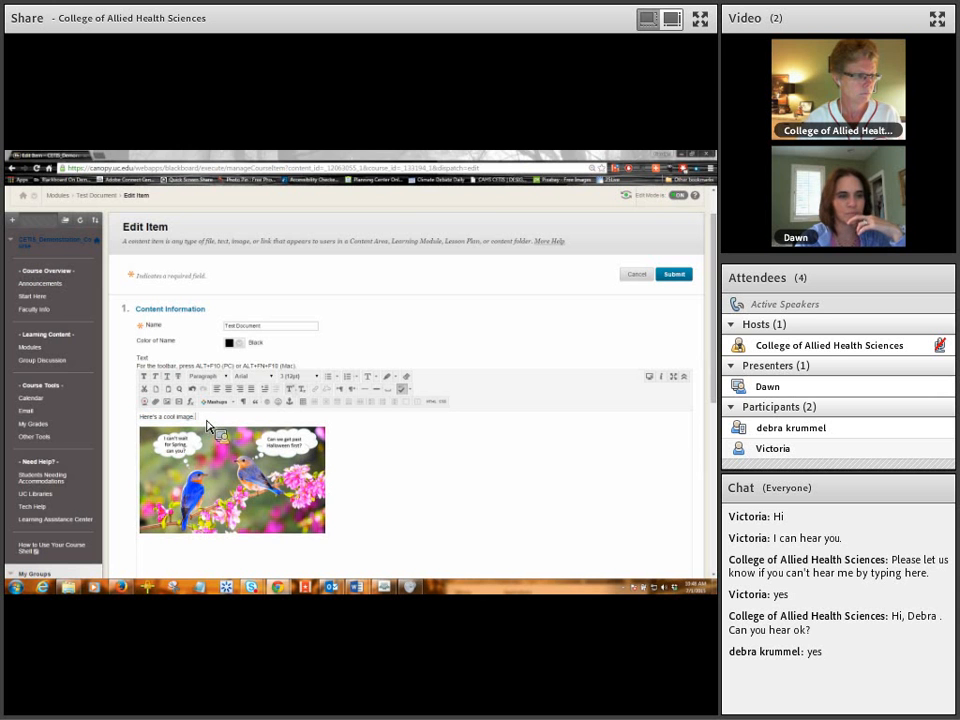
Try the "Here's a cool image." line as a bulleted list and a numbered list, and turn the list formatting off again.
click(328, 377)
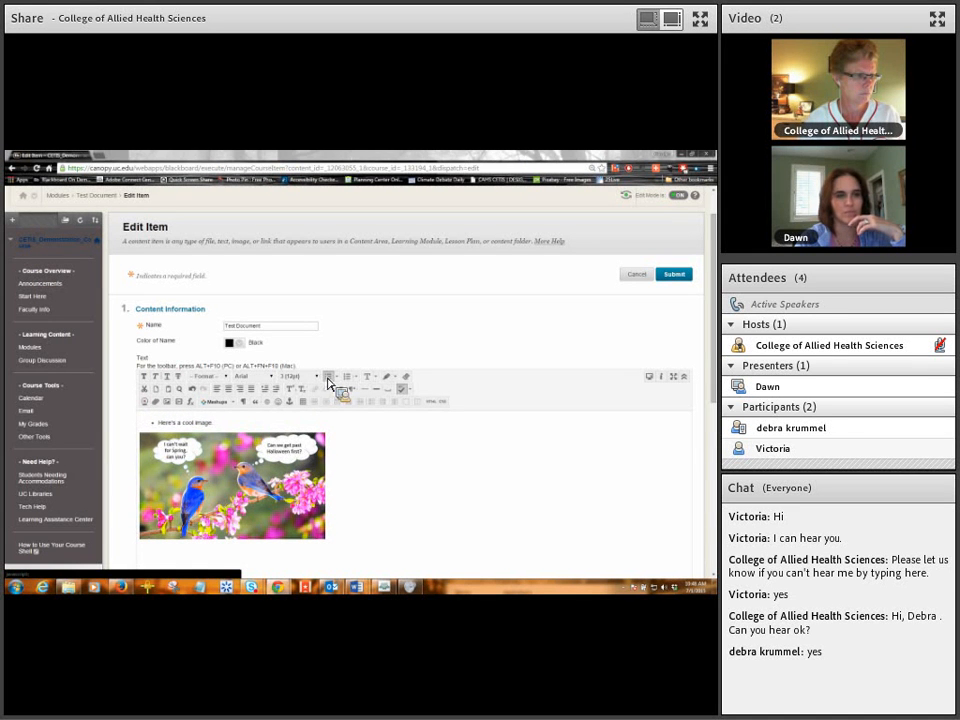
click(350, 378)
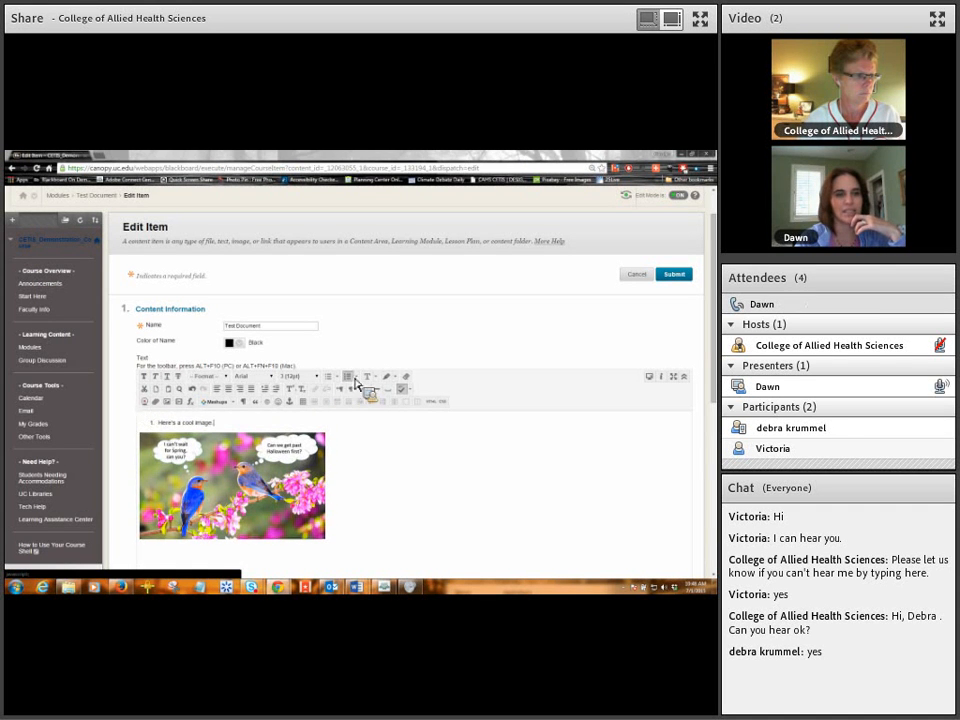
click(352, 379)
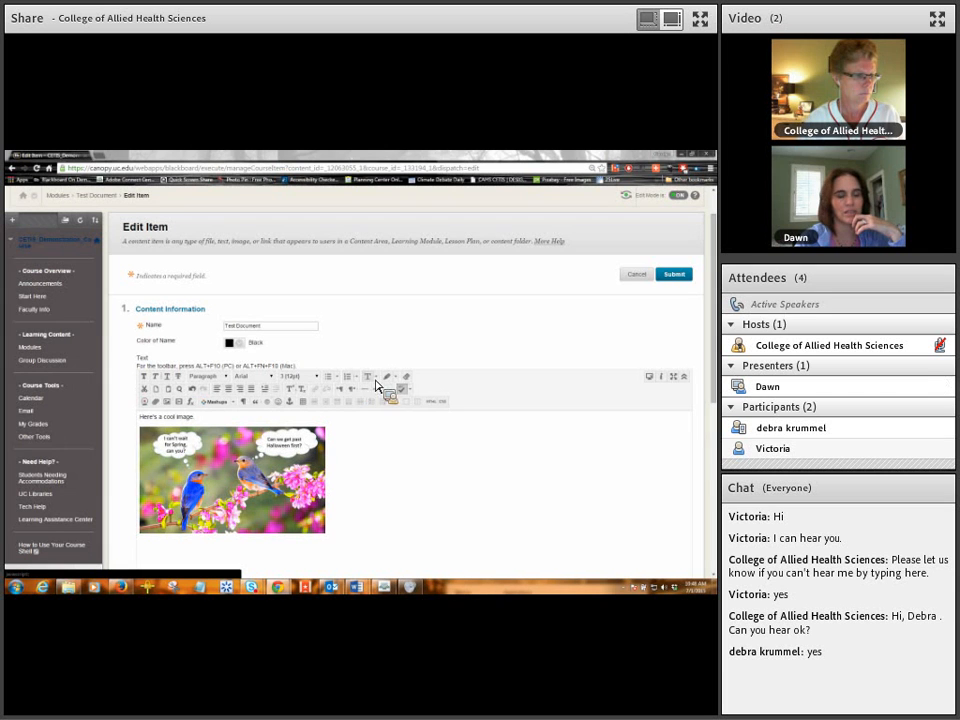
Select the text "Here's a cool image." and change its text color to red.
click(372, 377)
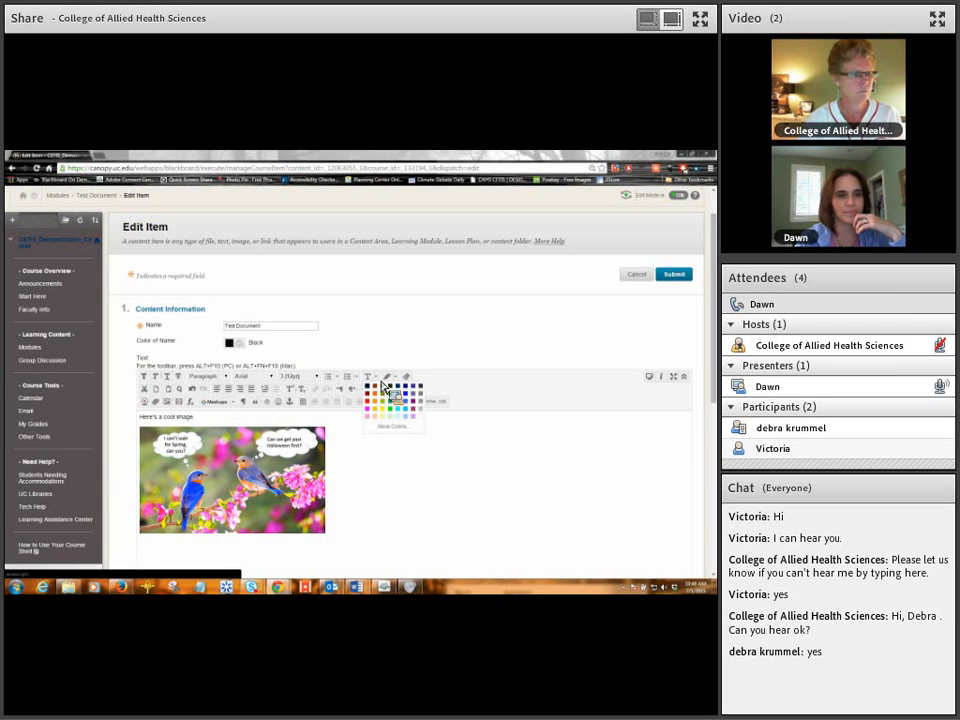
click(354, 416)
drag(232, 419, 150, 418)
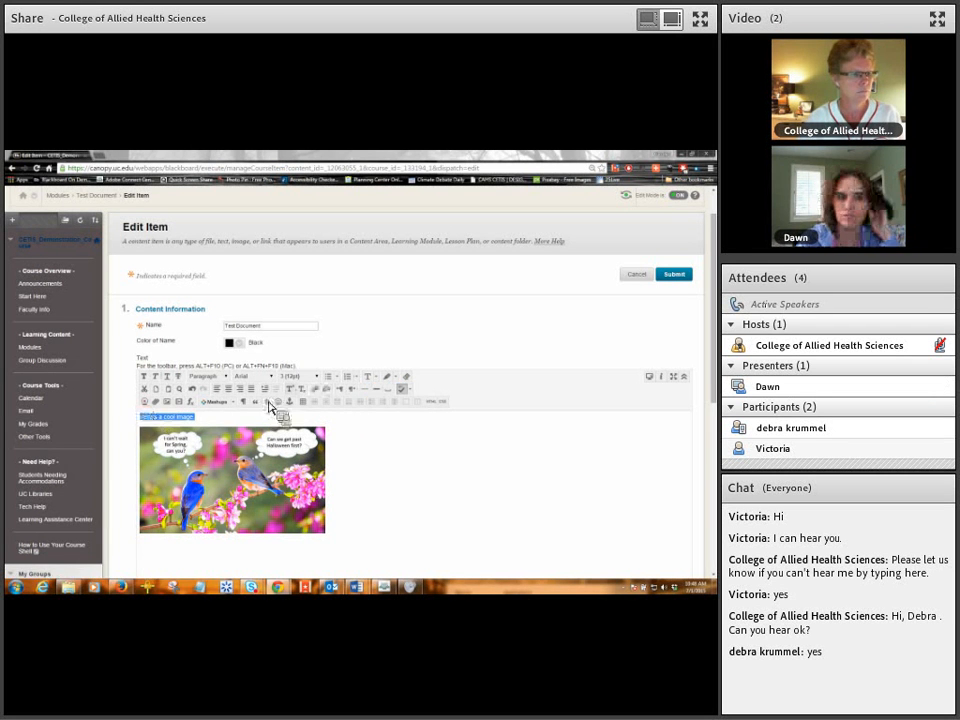
click(375, 377)
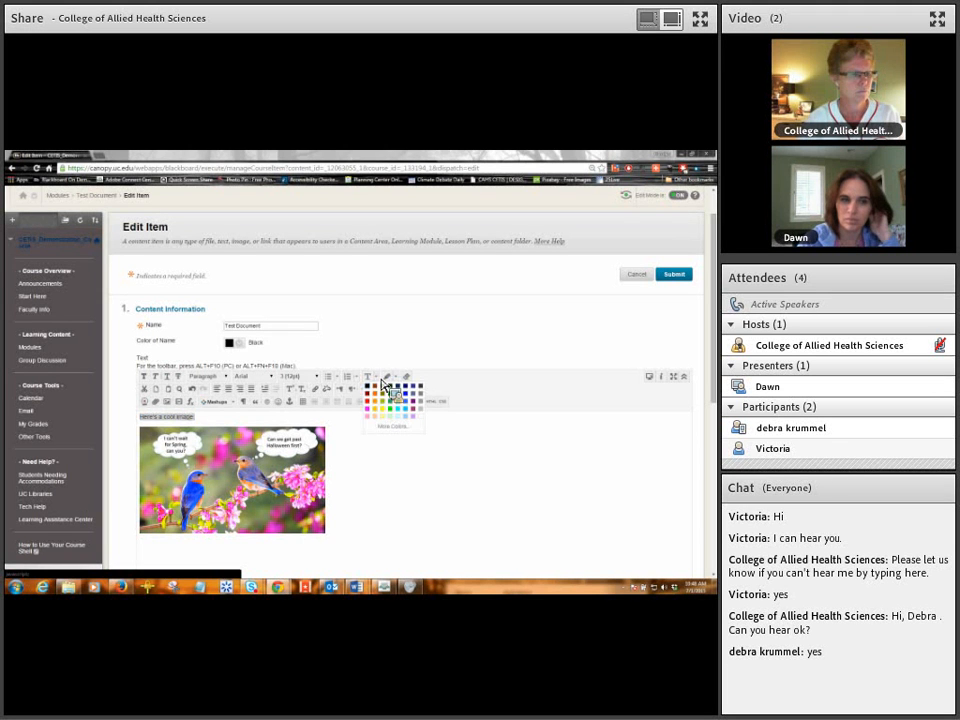
click(369, 401)
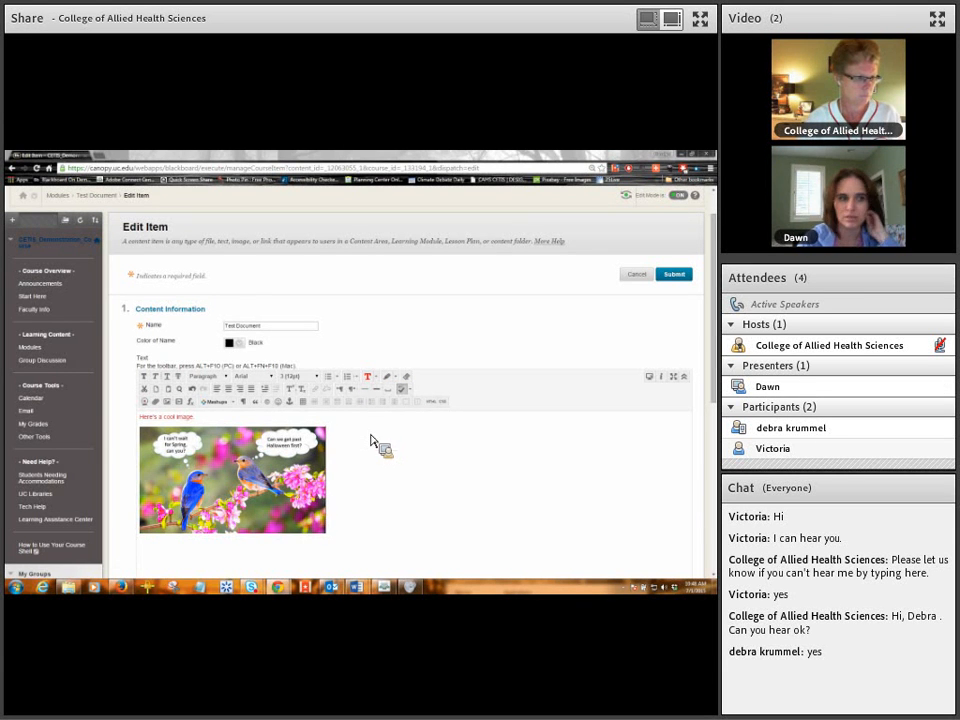
Apply a yellow highlight color to the "Here's a cool image." text.
drag(196, 417, 137, 417)
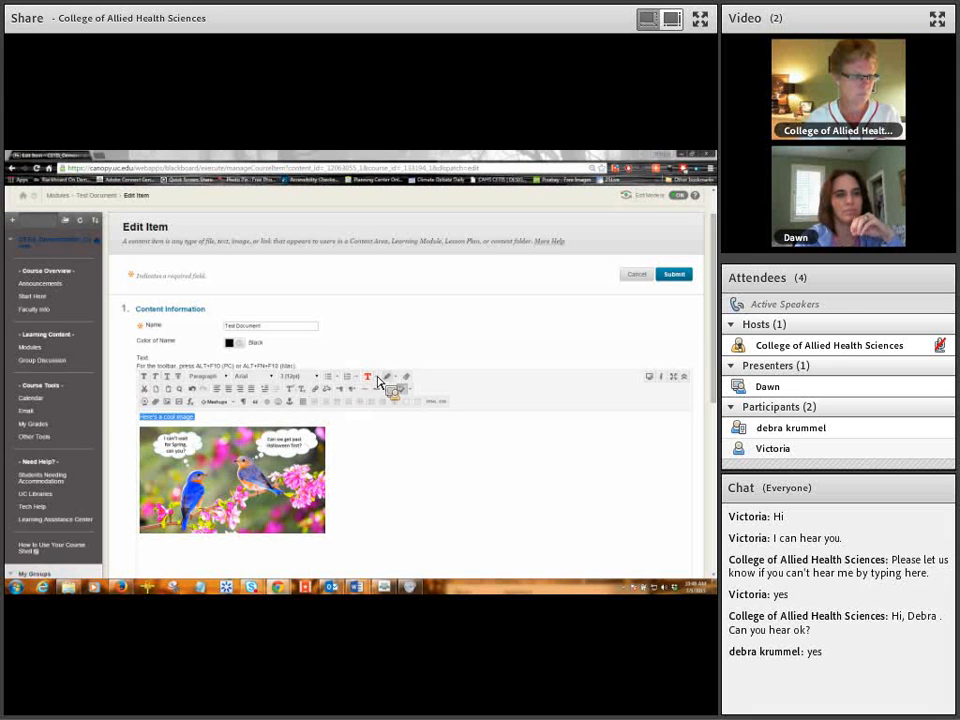
click(398, 377)
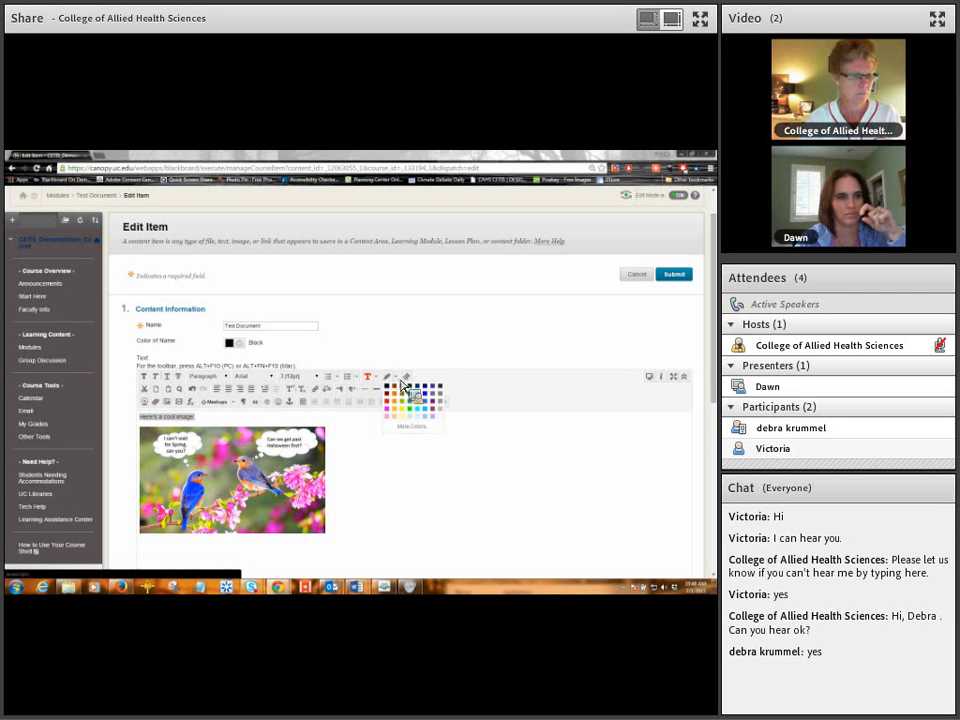
click(412, 416)
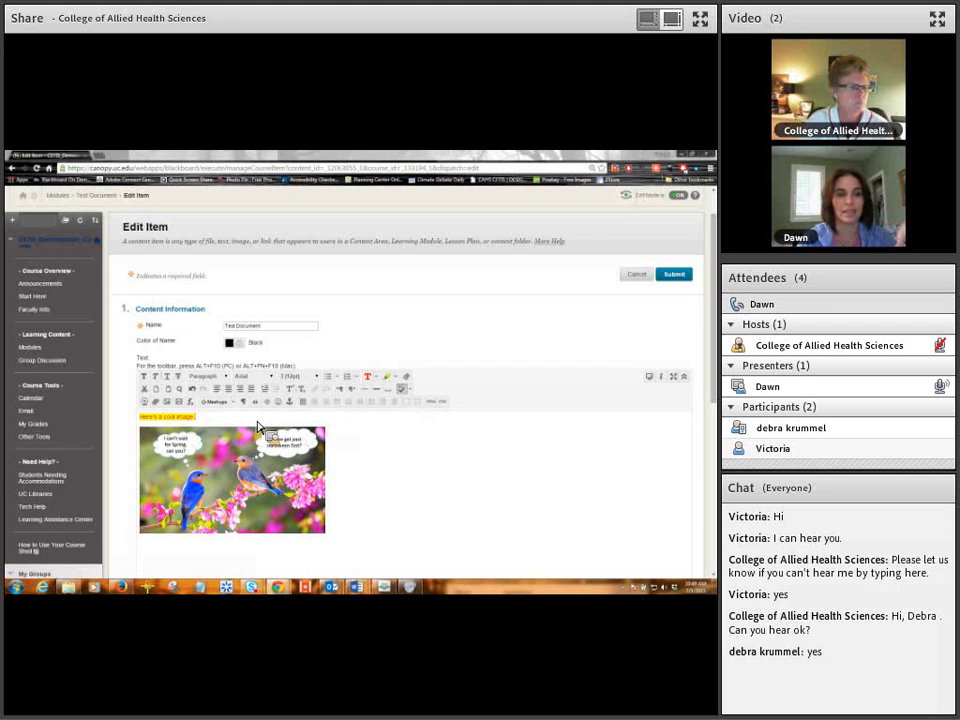
Delete the bird image below the "Here's a cool image." line.
click(244, 470)
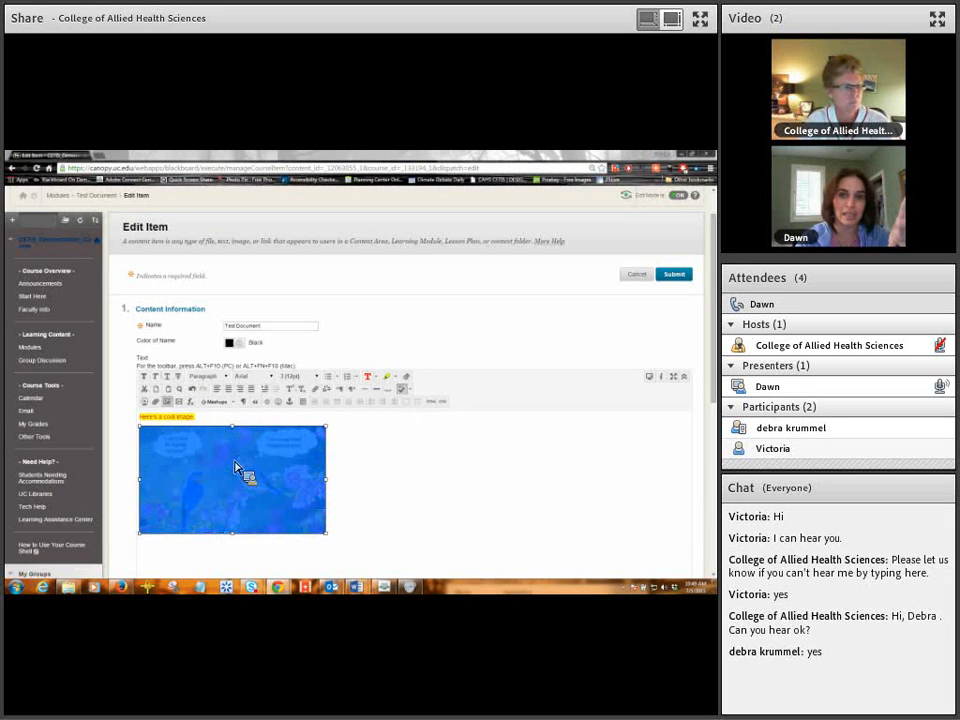
key(Delete)
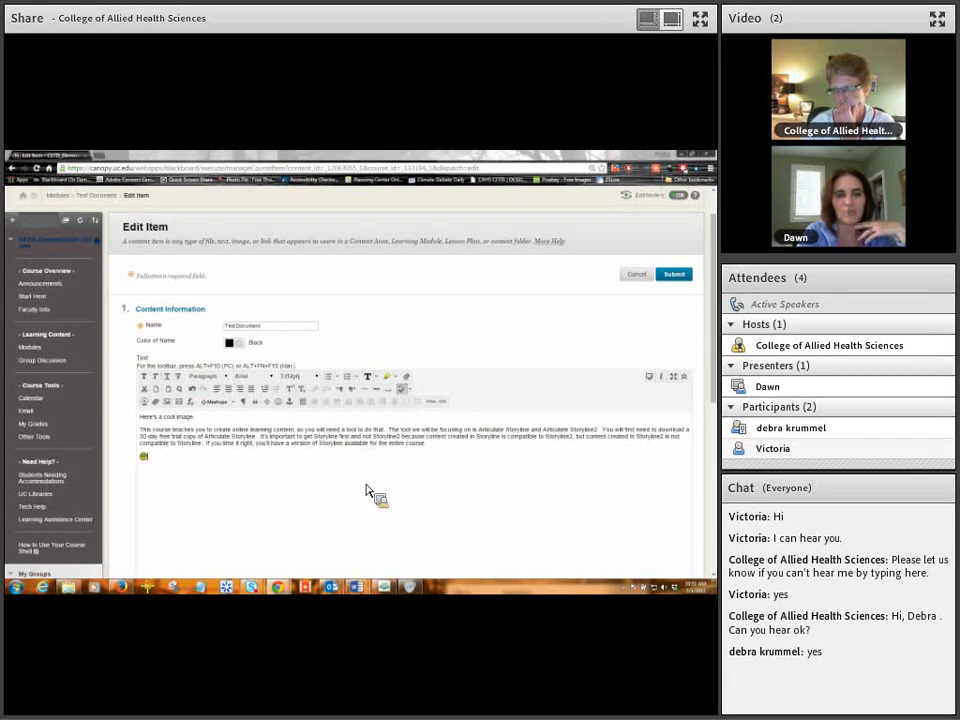
Insert another emoticon beside the one below the course paragraph, and delete both emoticons.
click(279, 401)
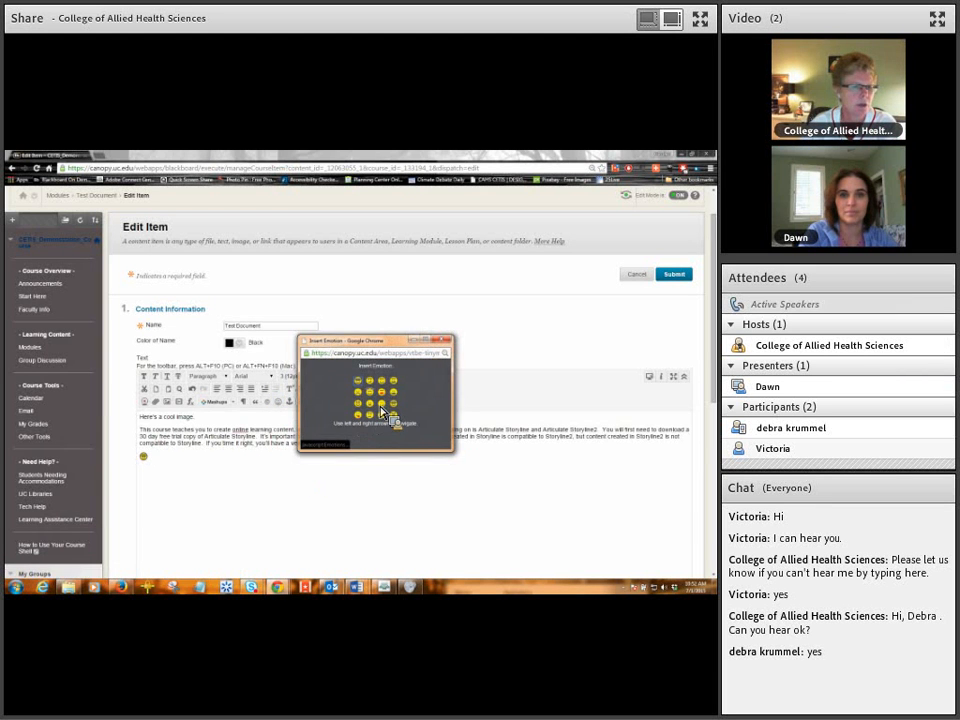
click(376, 400)
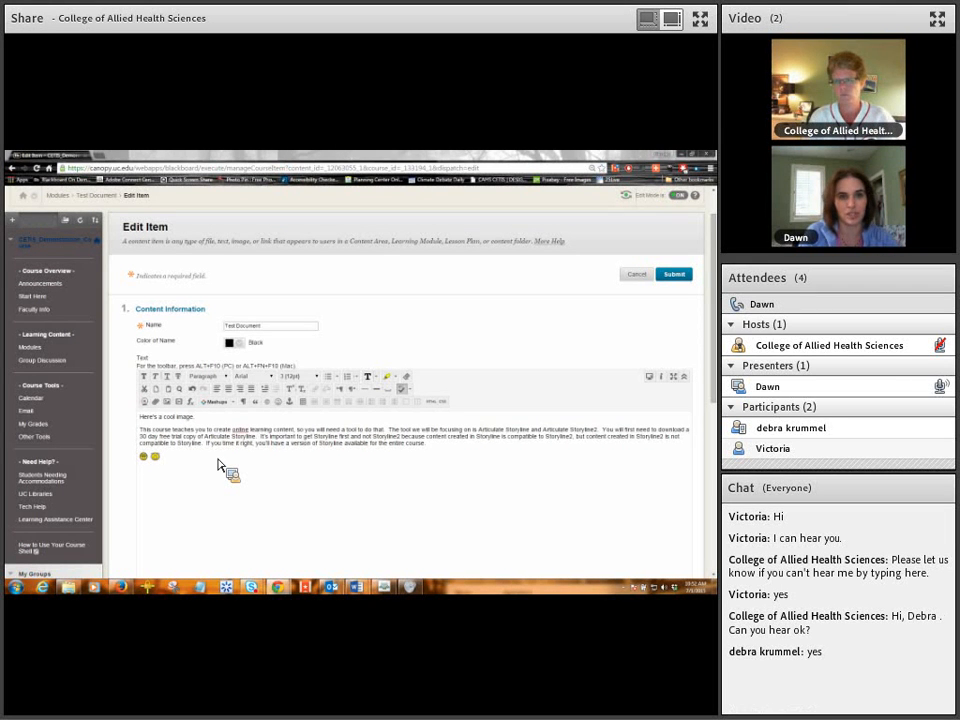
drag(217, 460, 146, 463)
key(Delete)
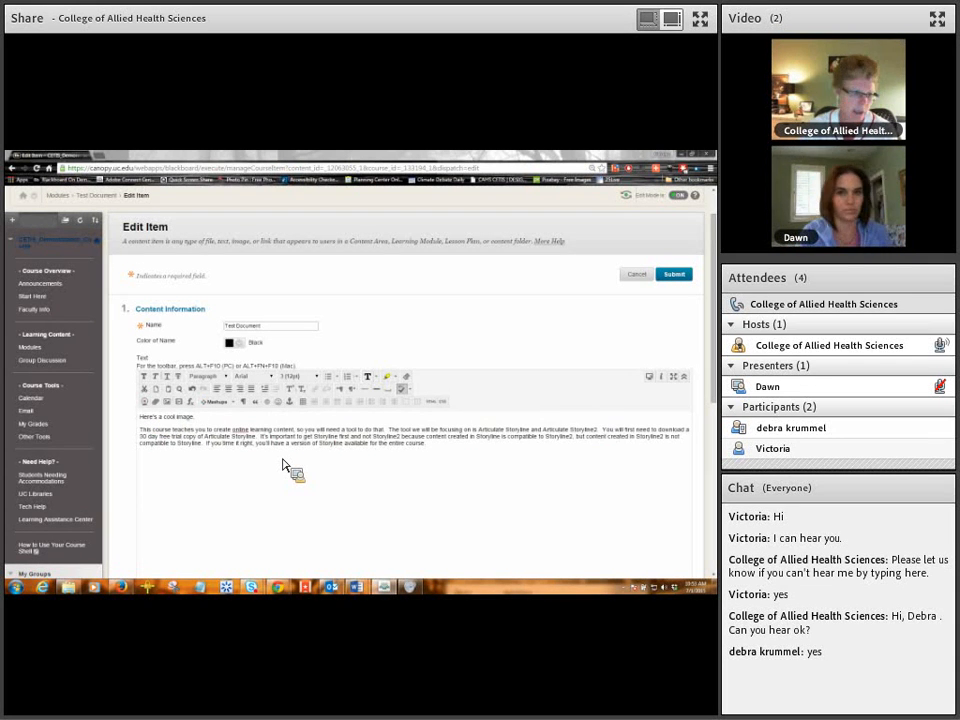
Start a Flickr Photo mashup and run a Full Text search for "flowers".
click(235, 402)
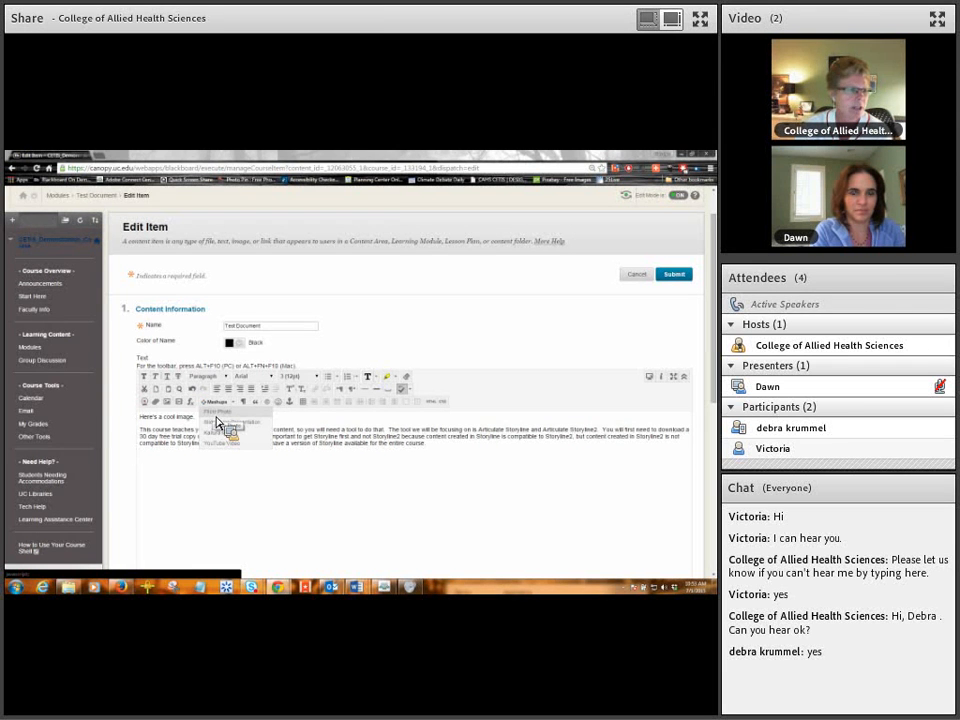
click(216, 412)
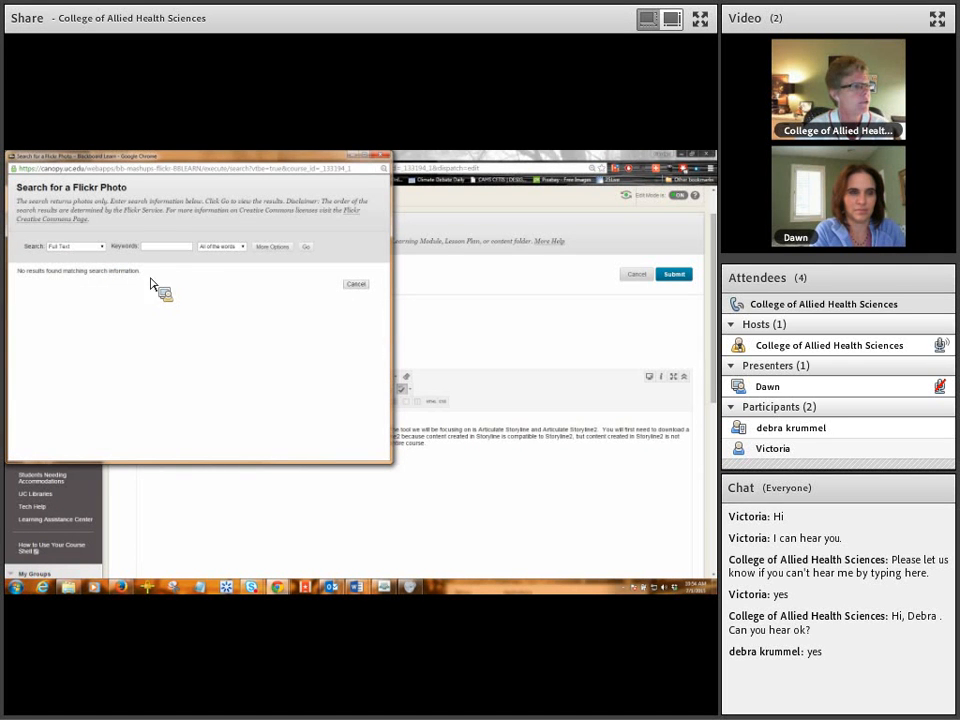
click(103, 248)
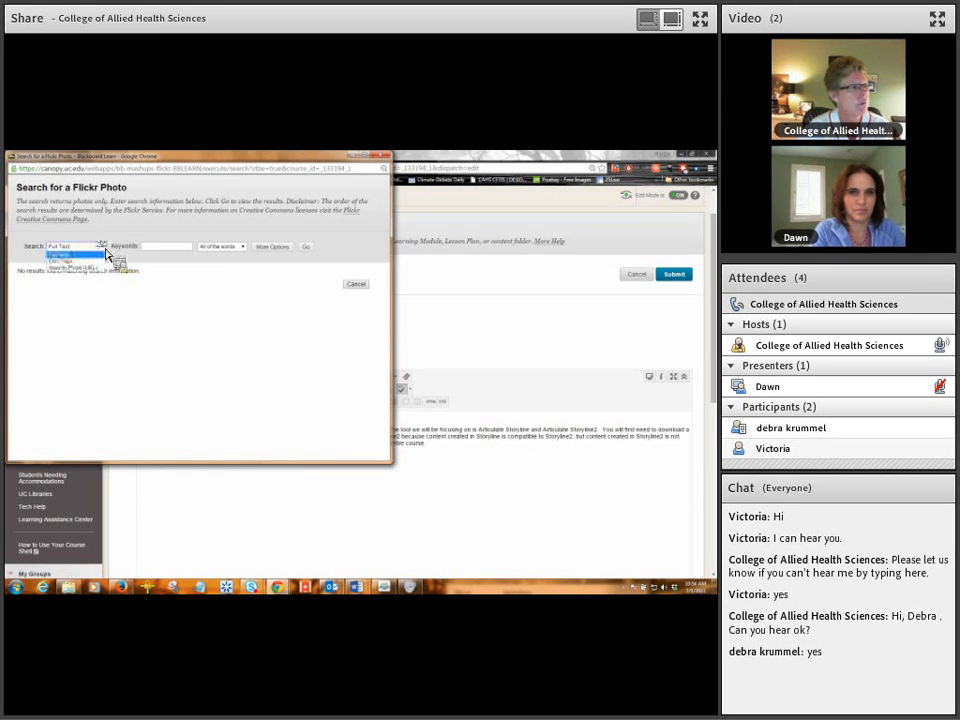
click(103, 248)
click(169, 248)
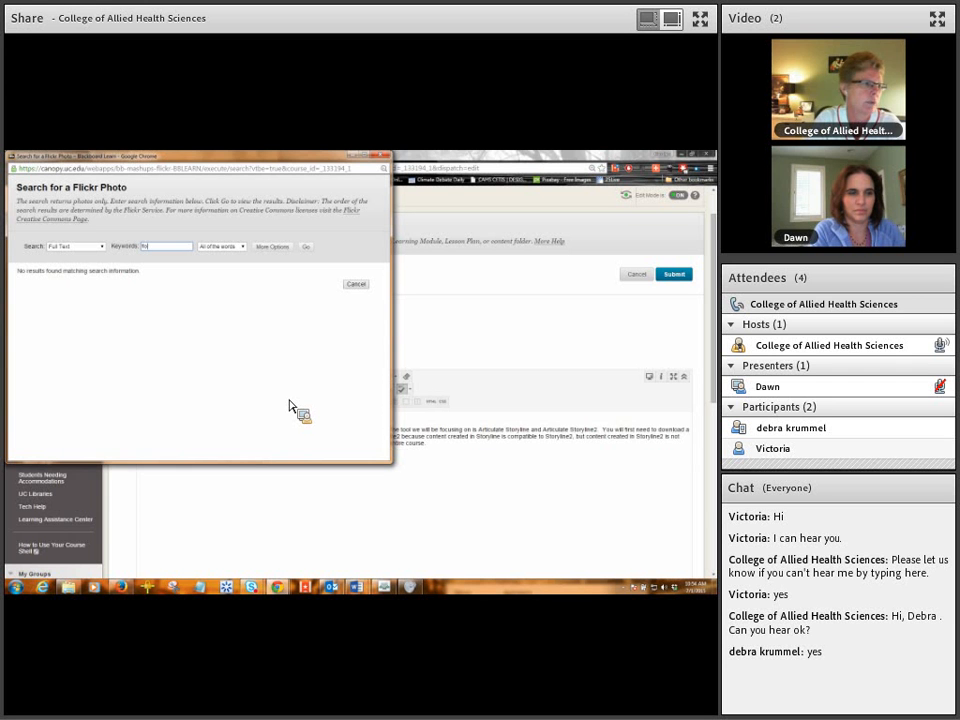
text(ers)
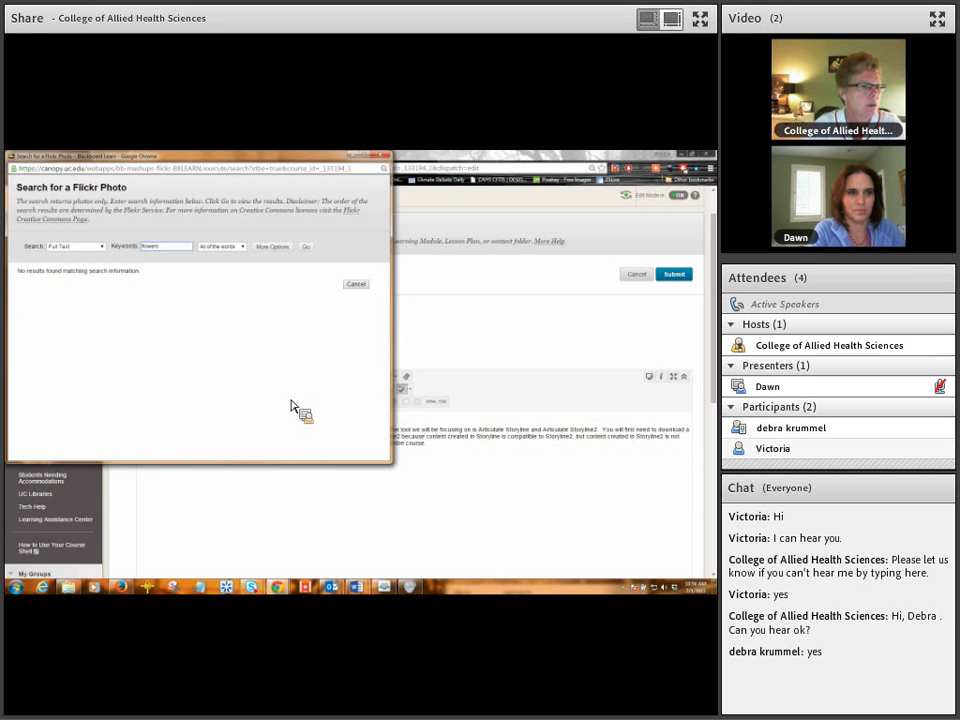
click(306, 247)
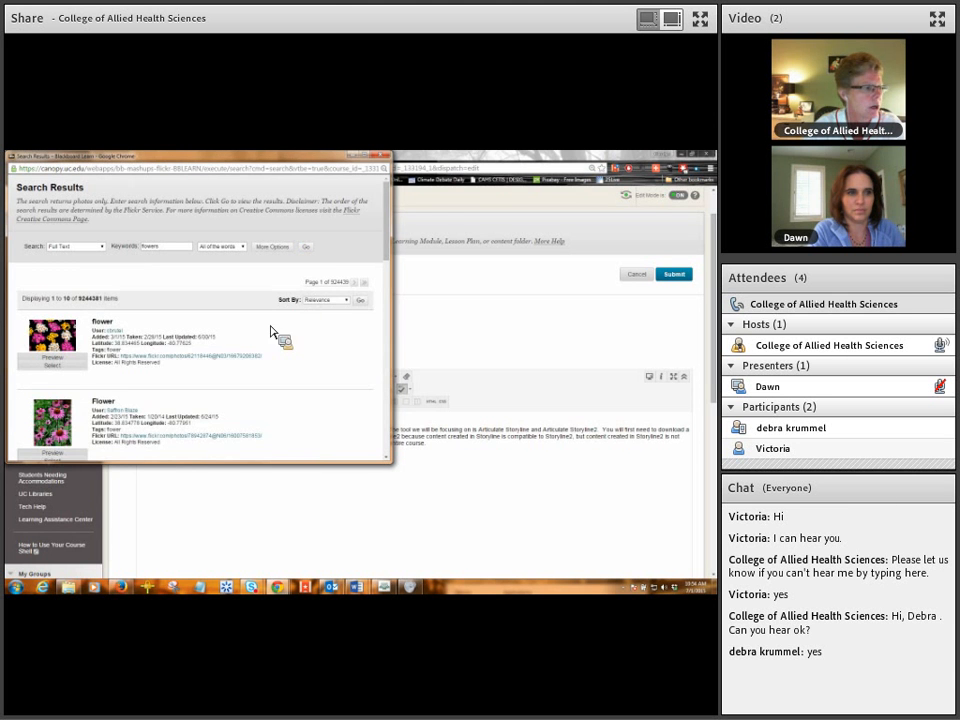
Browse the Flickr search results and select the first photo, named "flower", for the mashup item.
scroll(384, 248, down, 3)
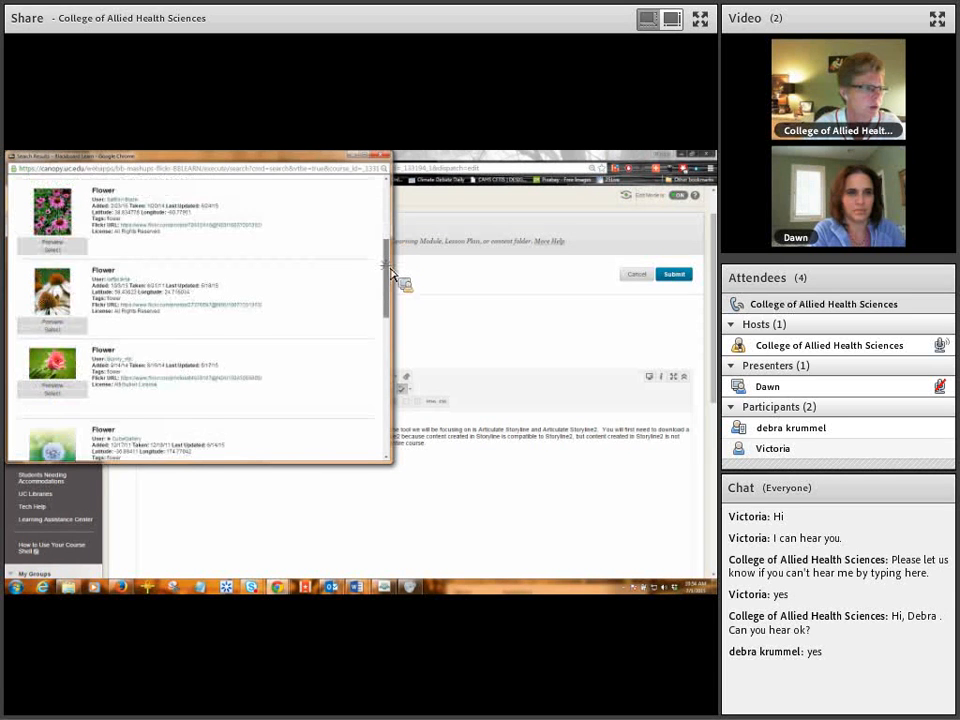
scroll(390, 295, down, 2)
scroll(391, 285, up, 8)
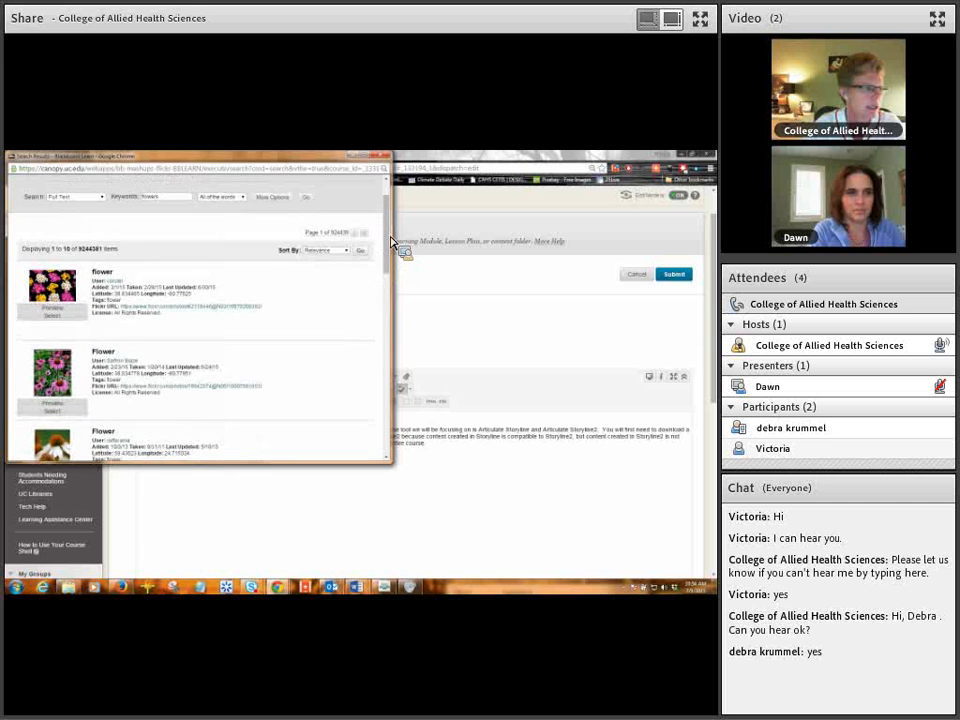
click(53, 315)
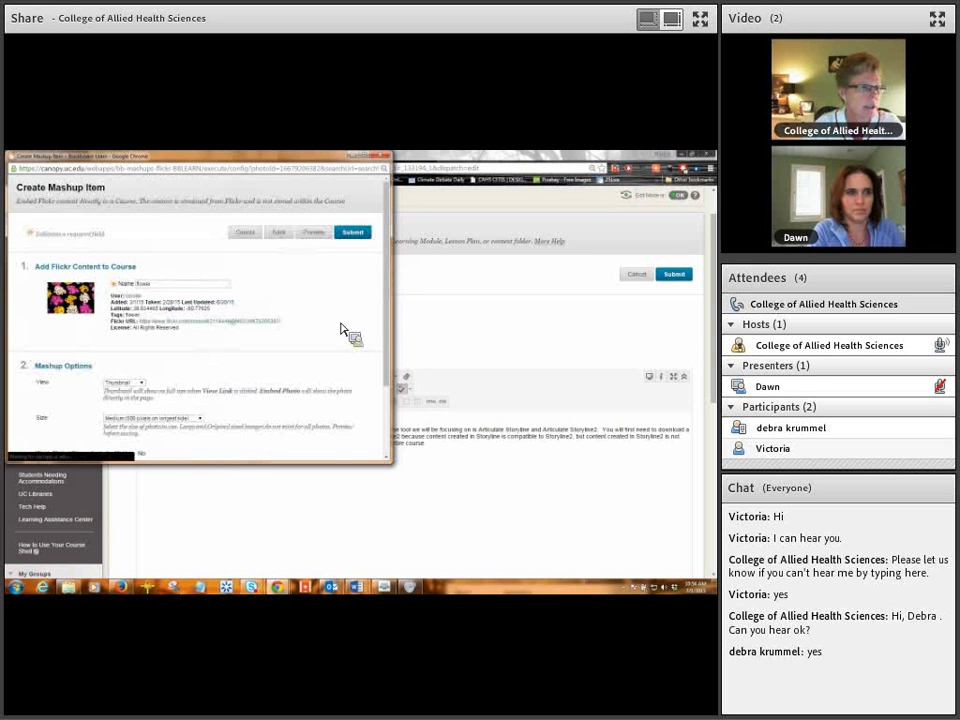
Set Show Flickr URL to Yes for the flower mashup and submit it into the item text.
scroll(358, 321, down, 1)
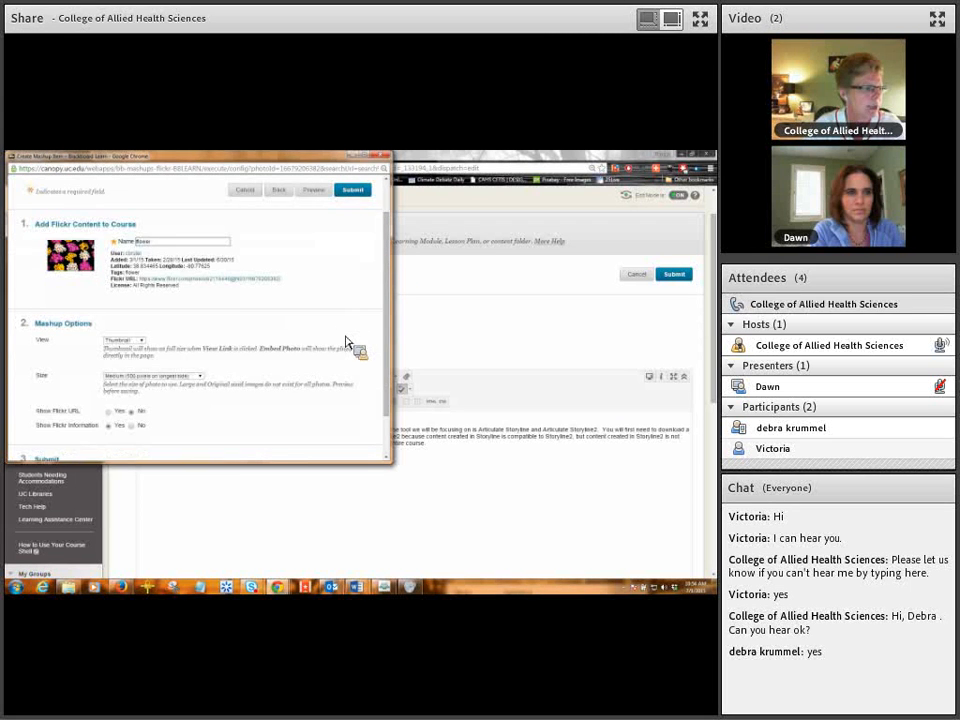
click(108, 411)
scroll(364, 304, up, 1)
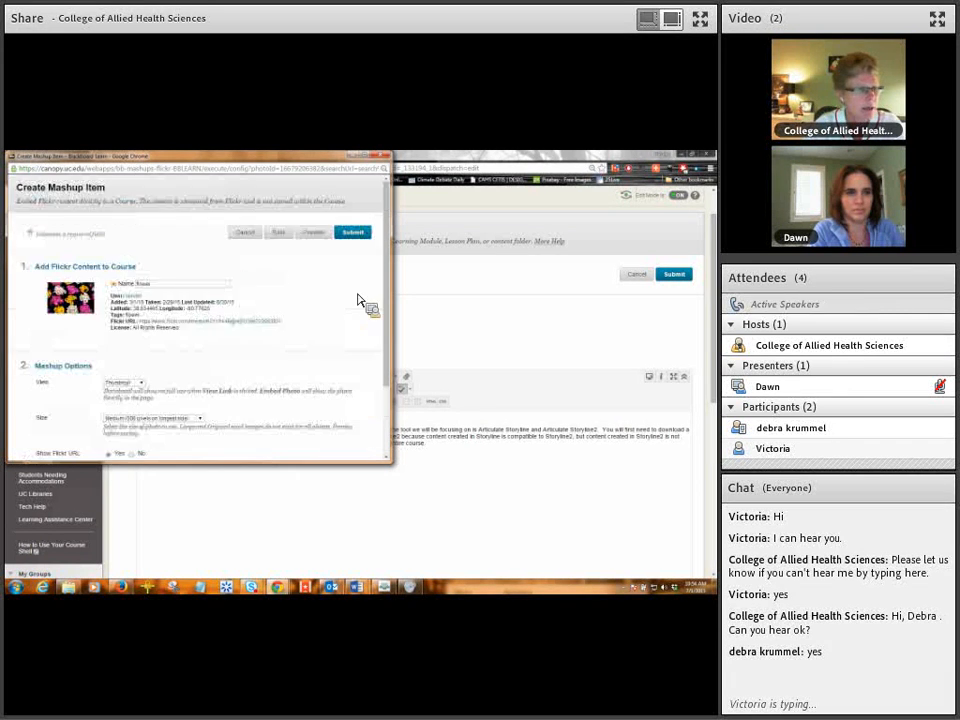
click(353, 233)
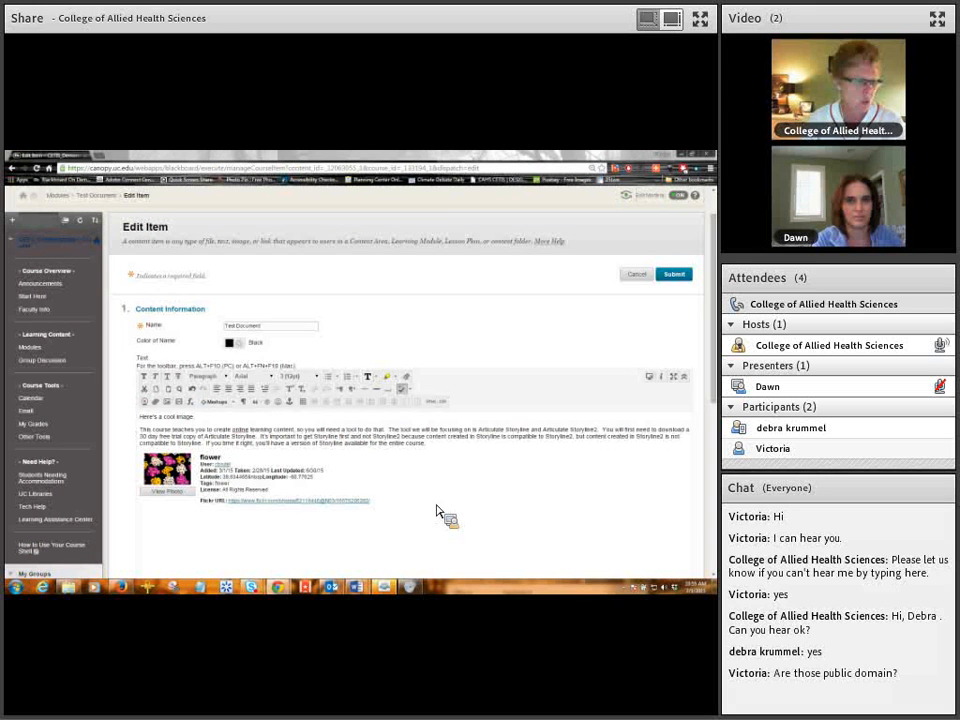
Delete the Flickr flower mashup below the course paragraph, including its details, URL and thumbnail.
drag(385, 505, 160, 467)
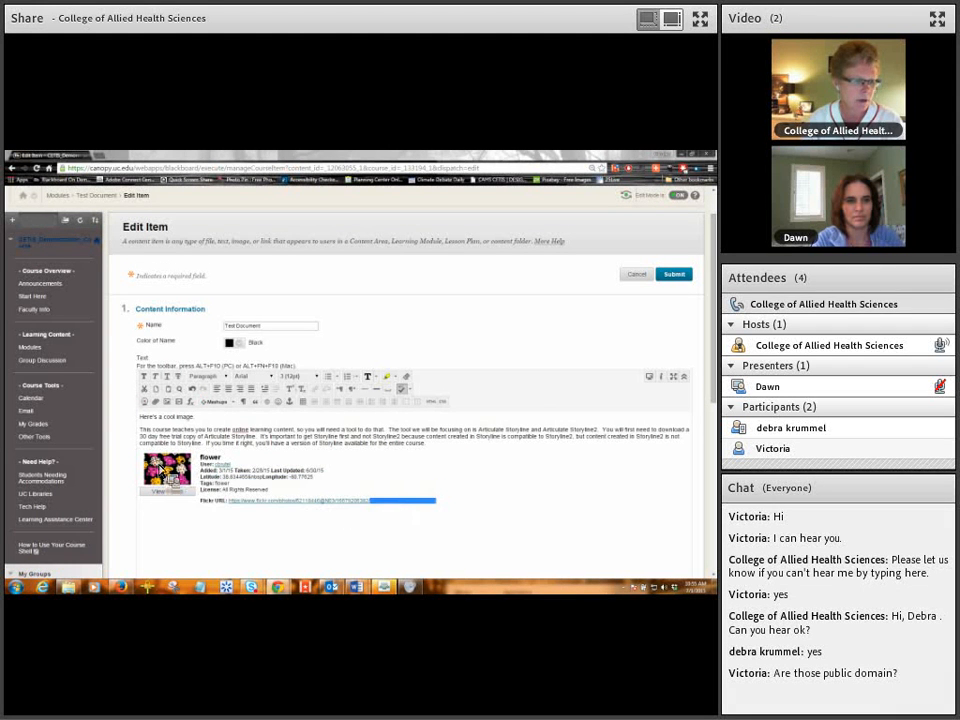
click(390, 501)
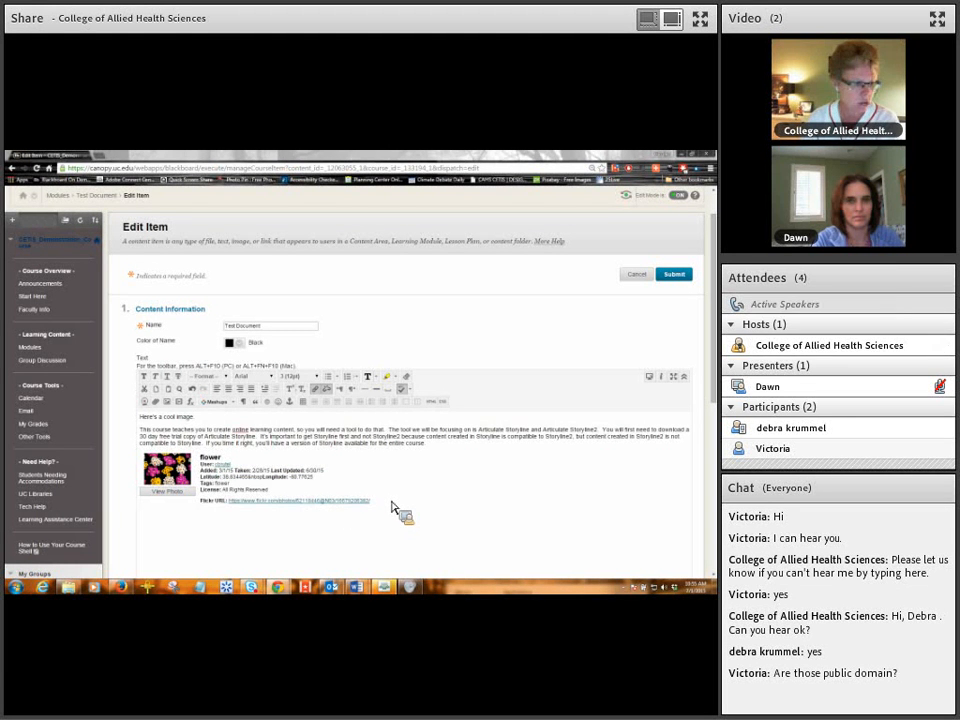
drag(390, 505, 111, 467)
key(Delete)
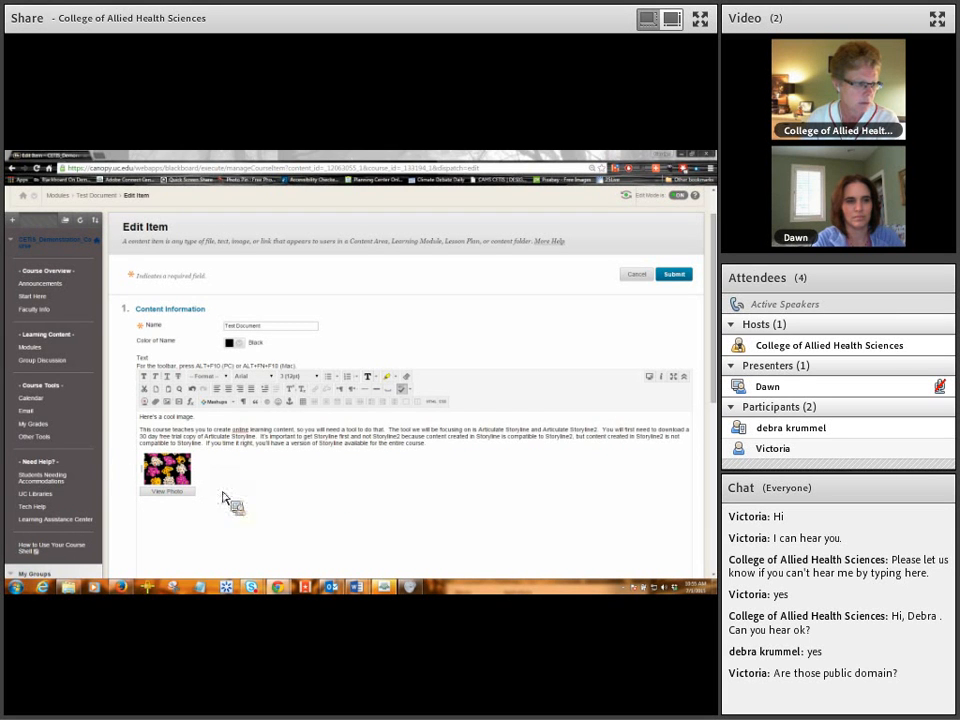
key(BackSpace)
key(BackSpace)
key(BackSpace)
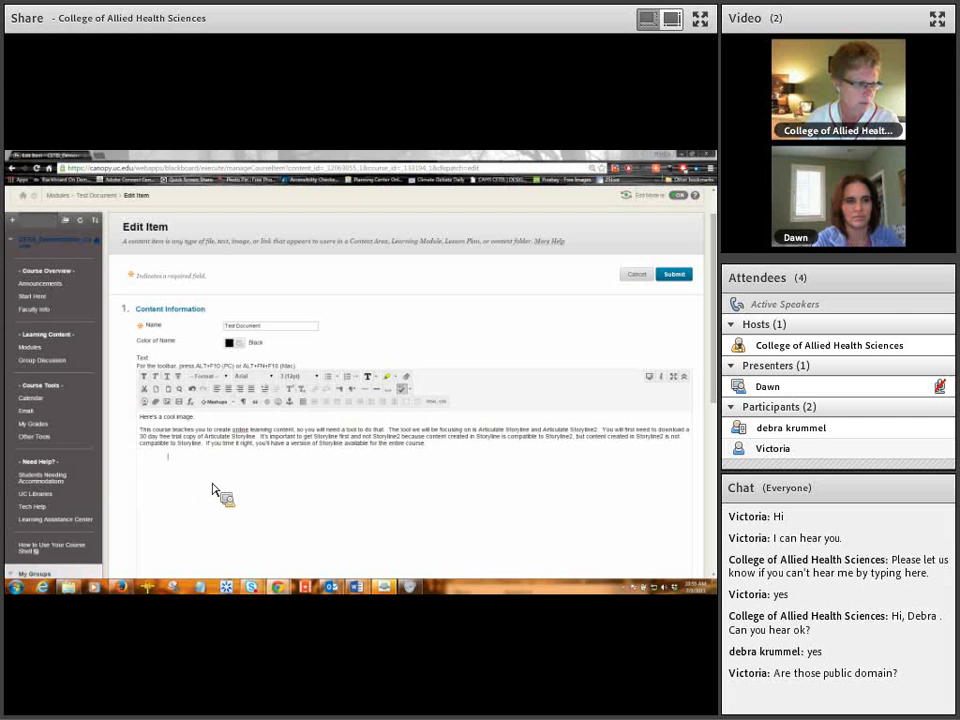
click(213, 486)
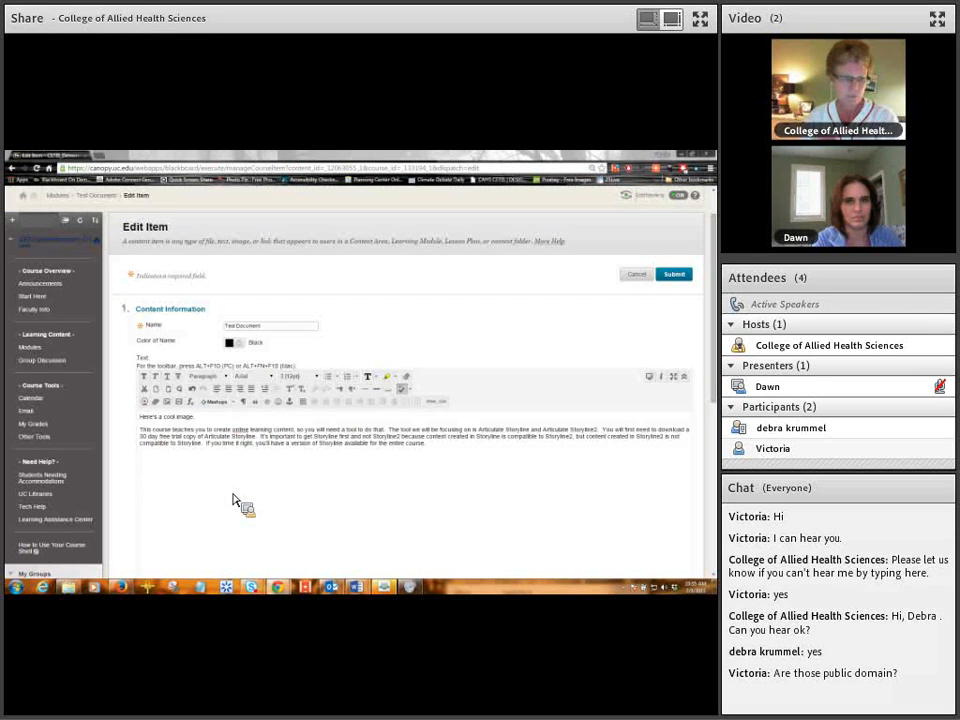
Start a SlideShare Presentation mashup in the item text and run a Full Text search for "Online learning".
click(233, 402)
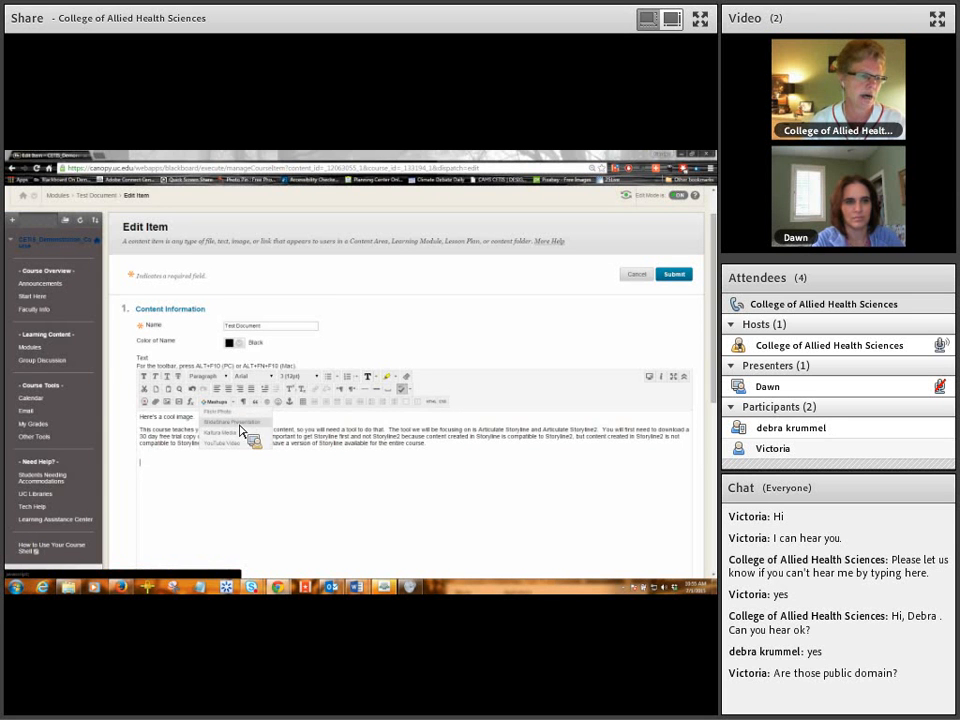
click(232, 421)
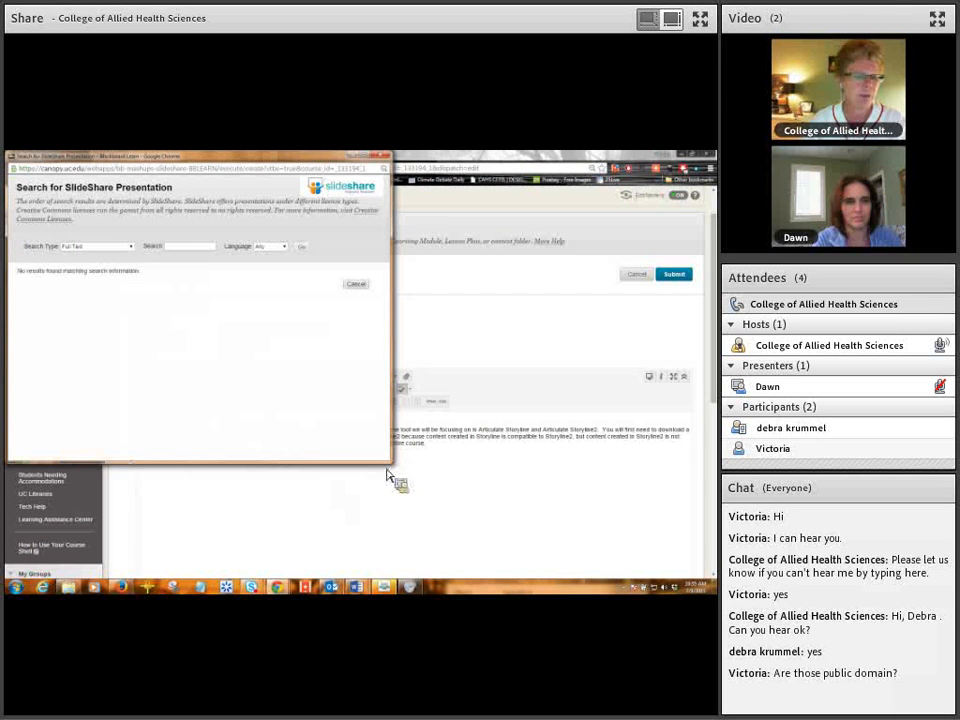
drag(395, 472, 450, 502)
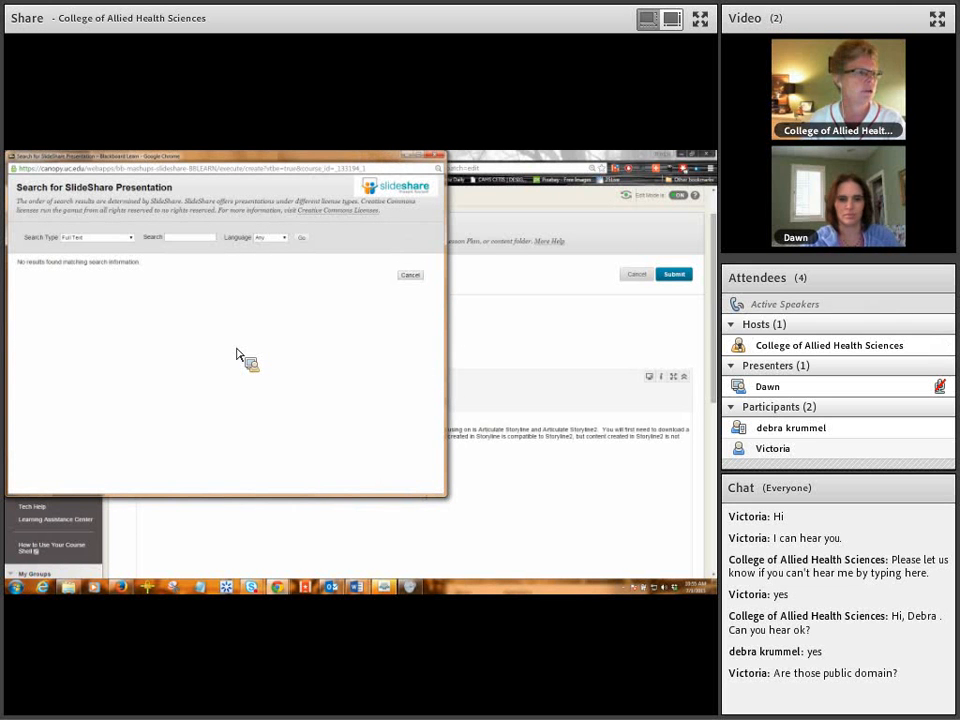
click(170, 239)
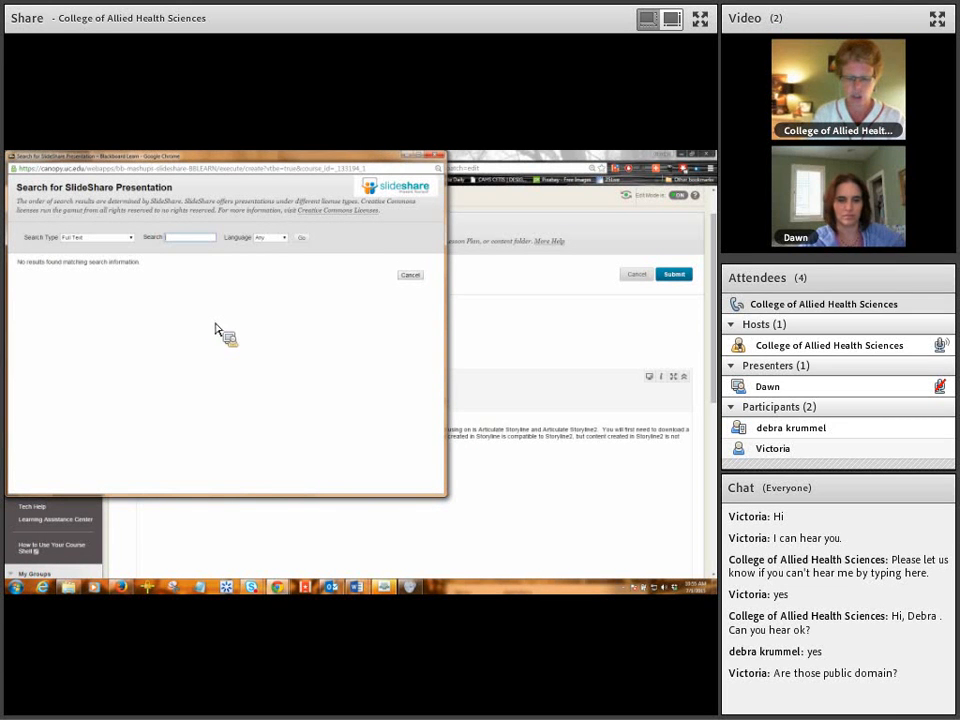
text(a)
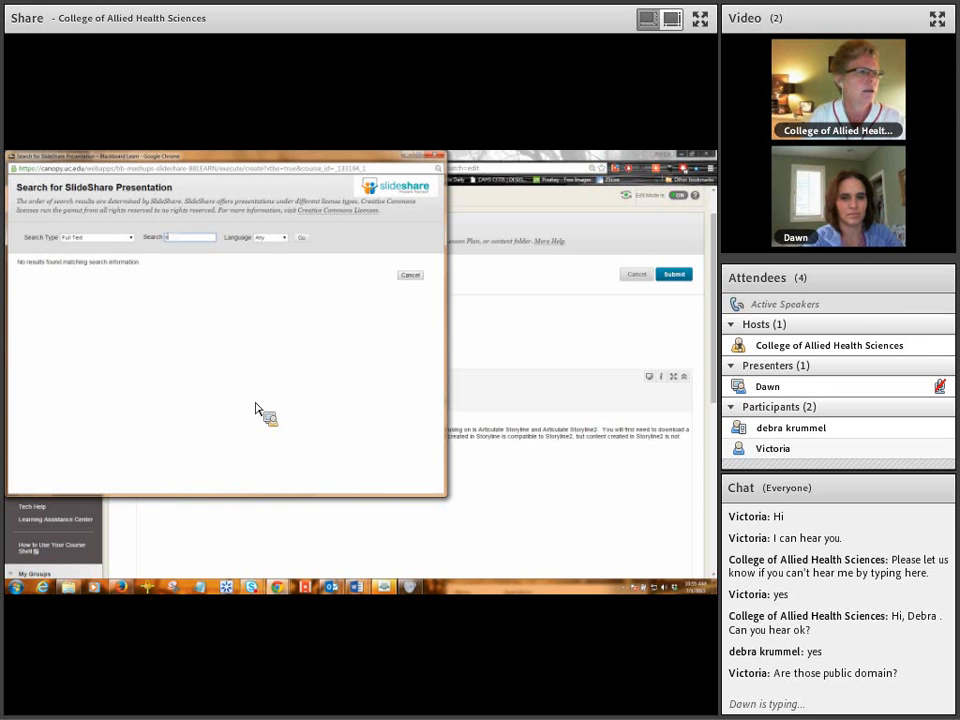
text(sthma Ho)
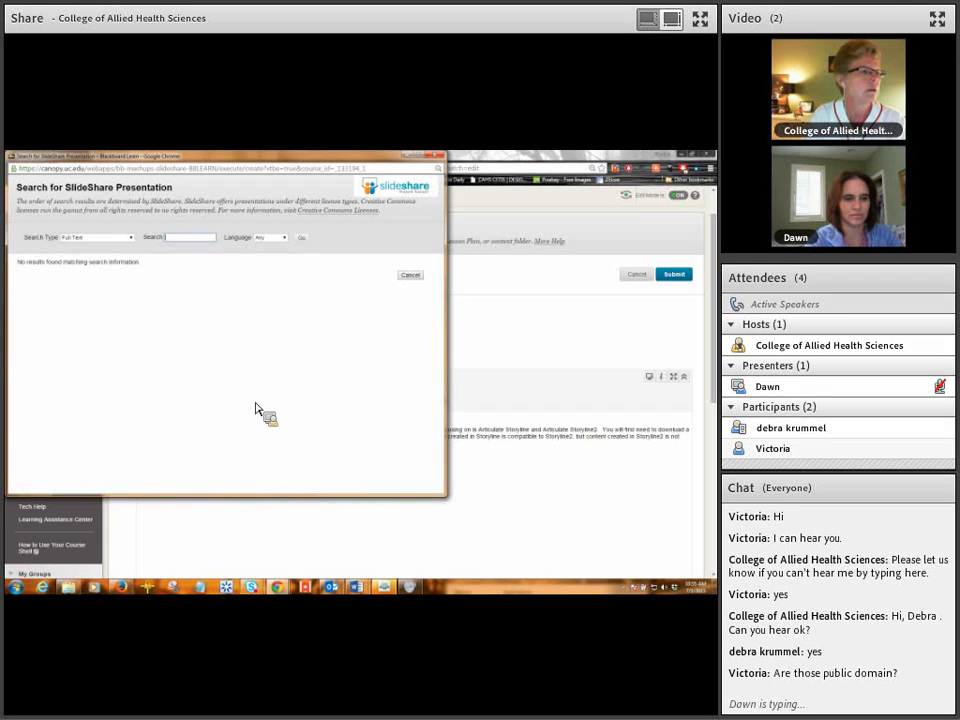
text(line learning)
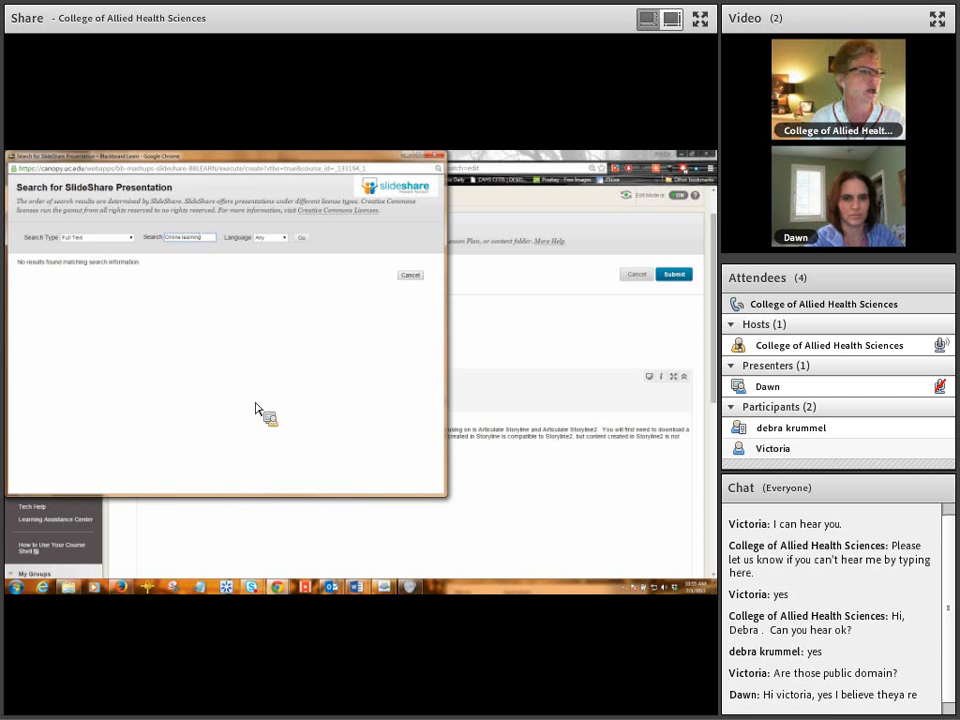
click(303, 240)
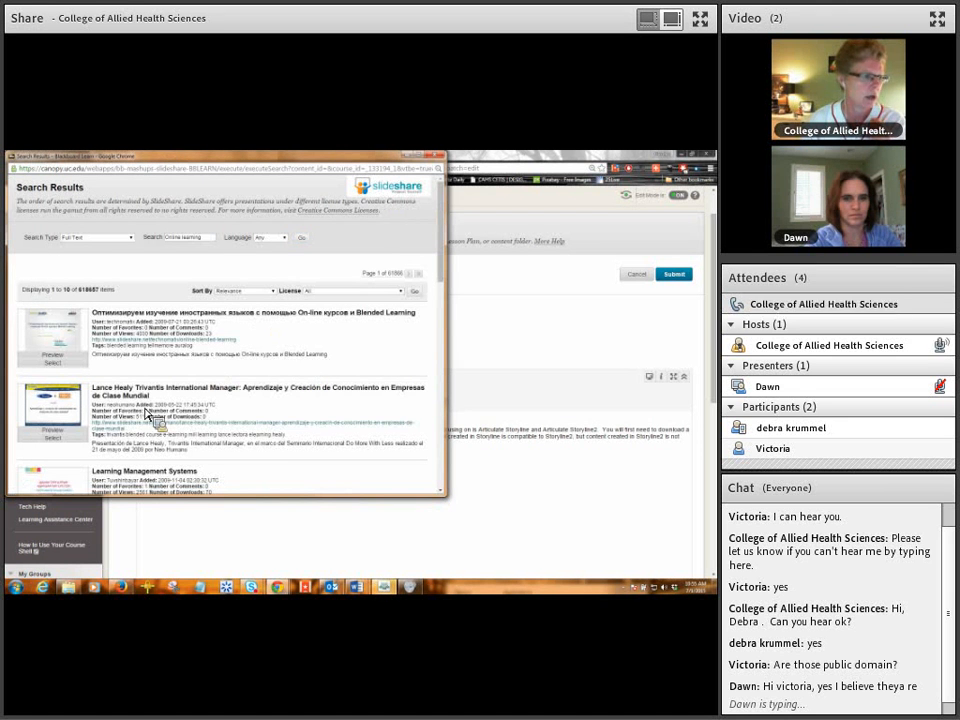
Select the second SlideShare result, keep the Thumbnail view, set Show SlideShare URL to Yes, and submit the mashup.
drag(443, 266, 446, 268)
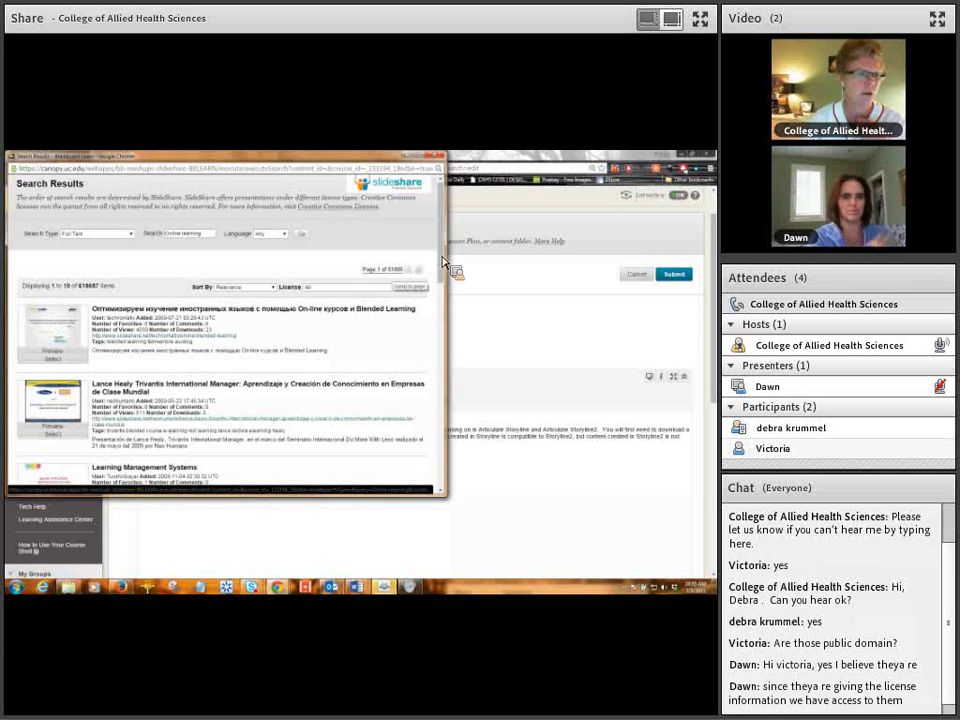
drag(446, 262, 452, 311)
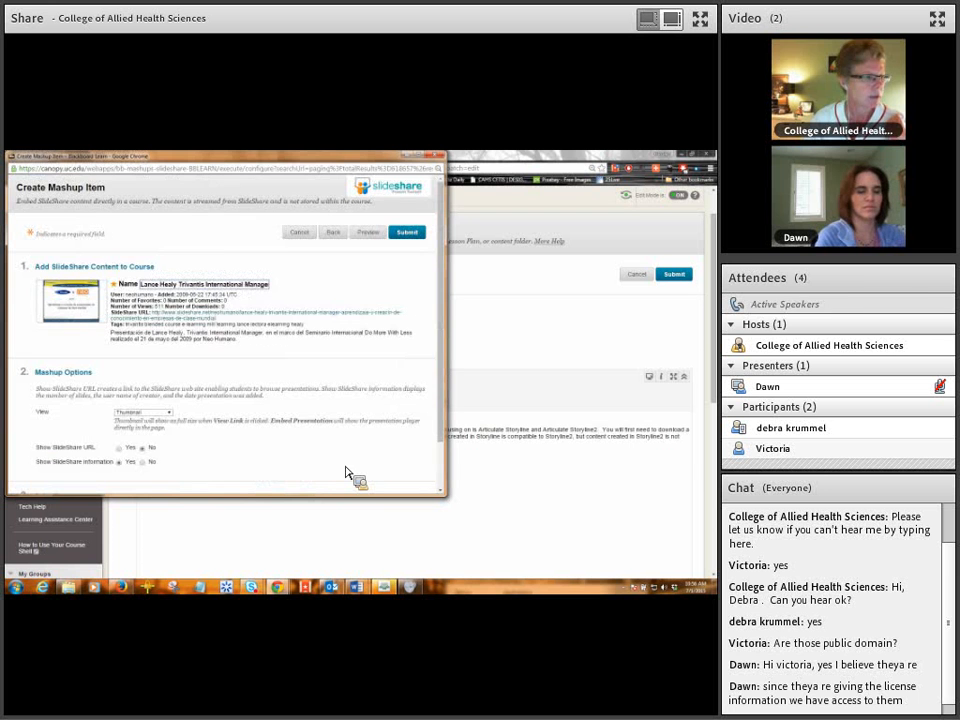
scroll(251, 366, down, 1)
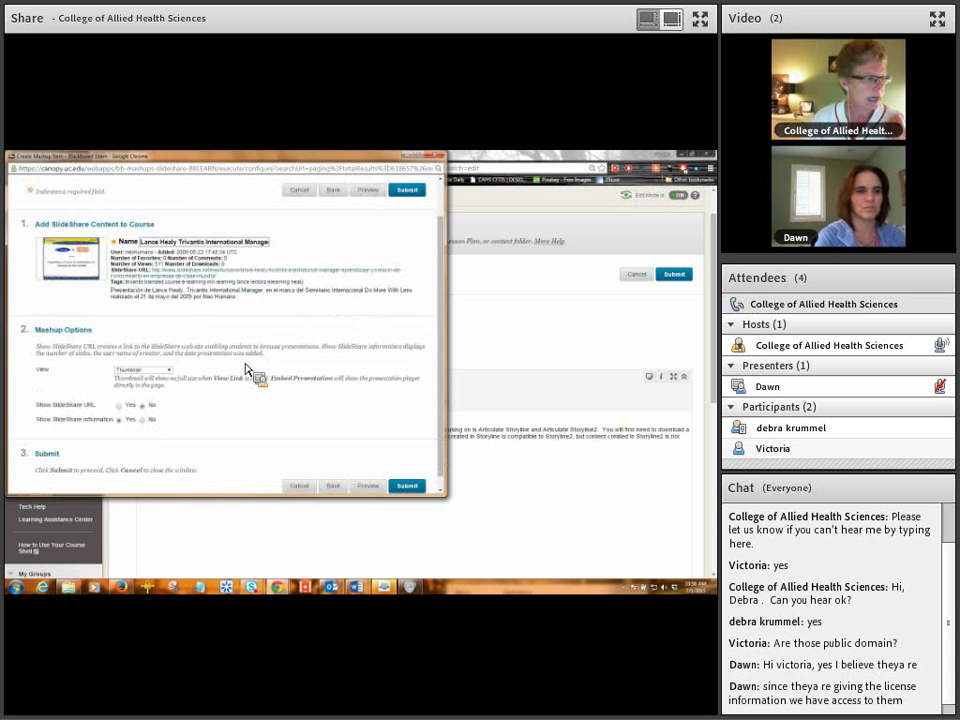
click(121, 407)
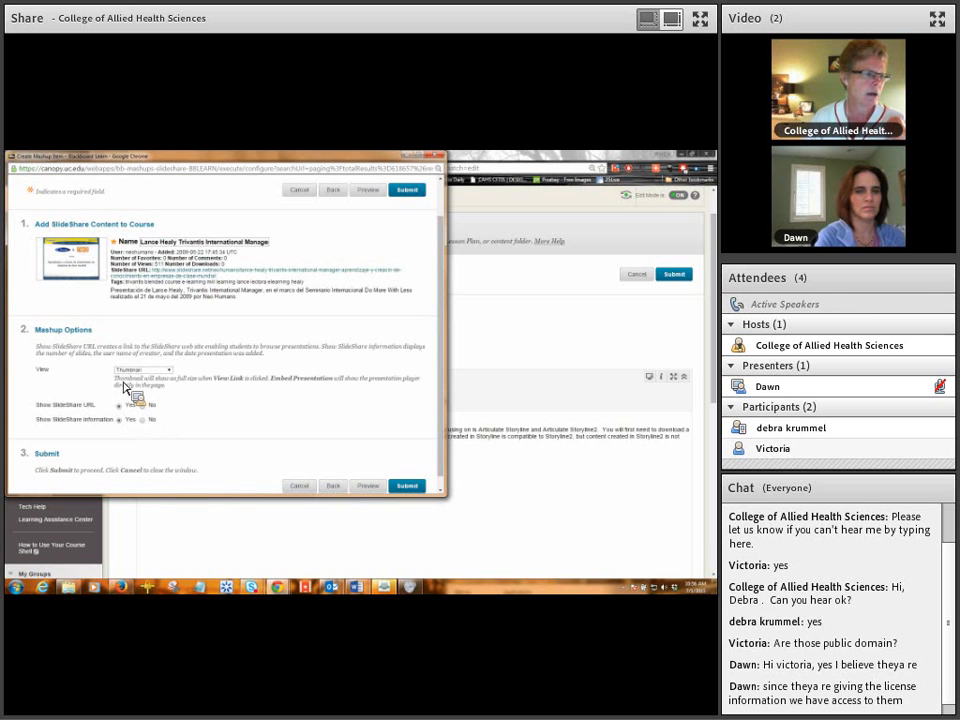
click(120, 371)
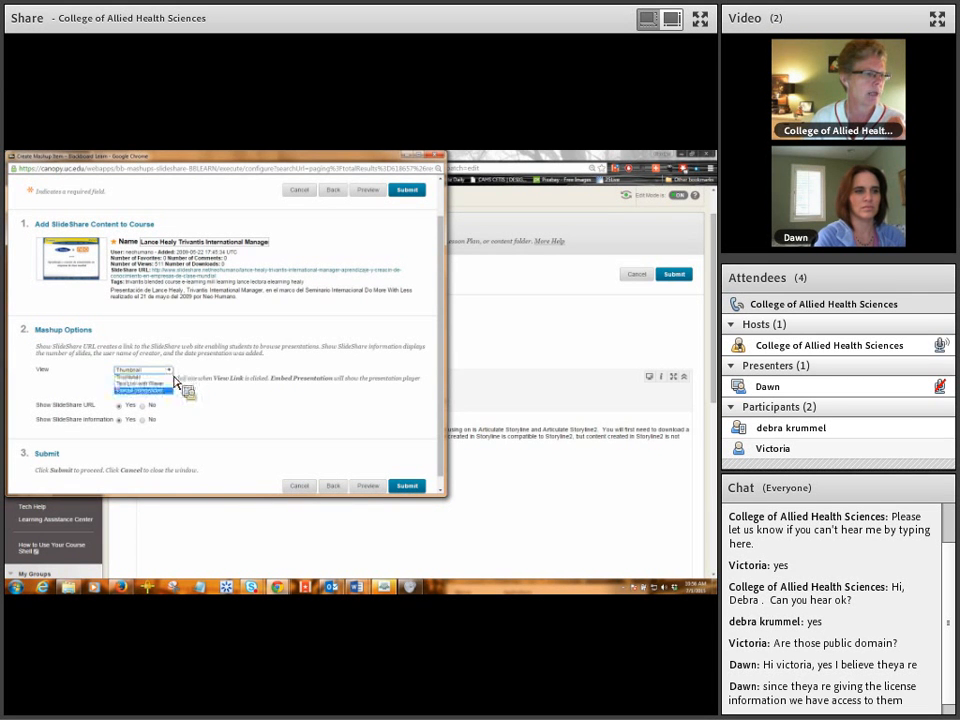
click(172, 372)
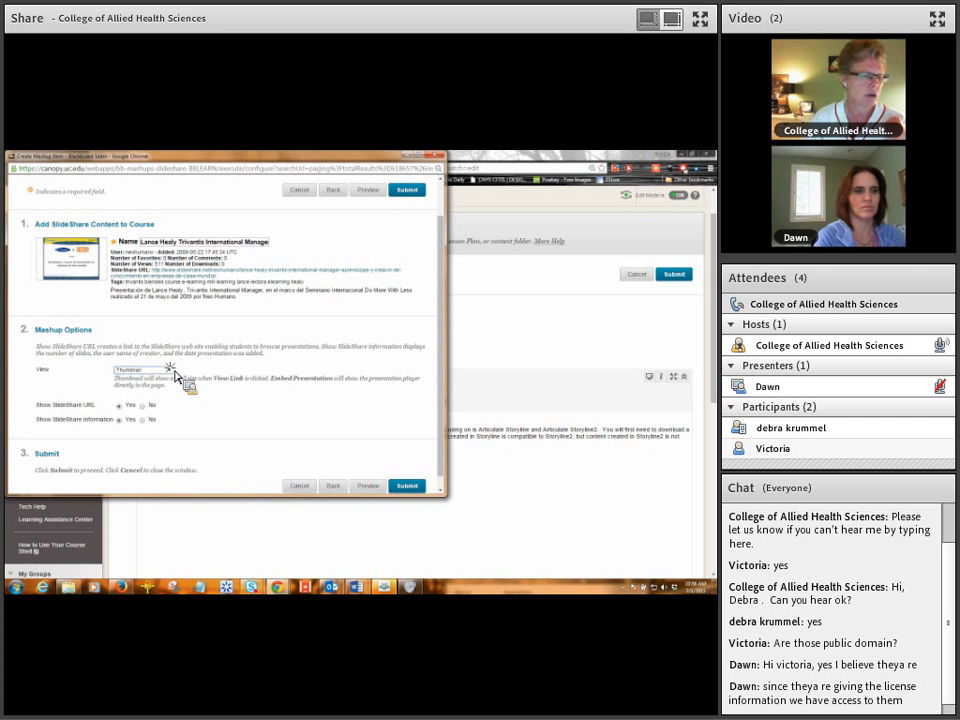
click(417, 492)
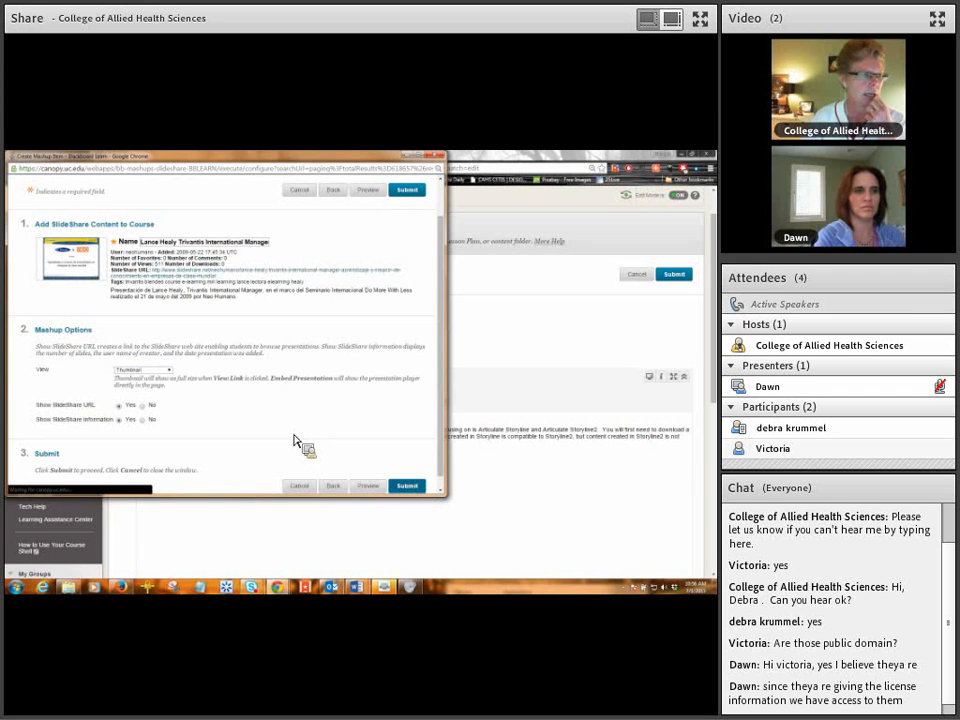
Open the Kaltura Media mashup for the item text and enlarge its window.
scroll(428, 507, down, 1)
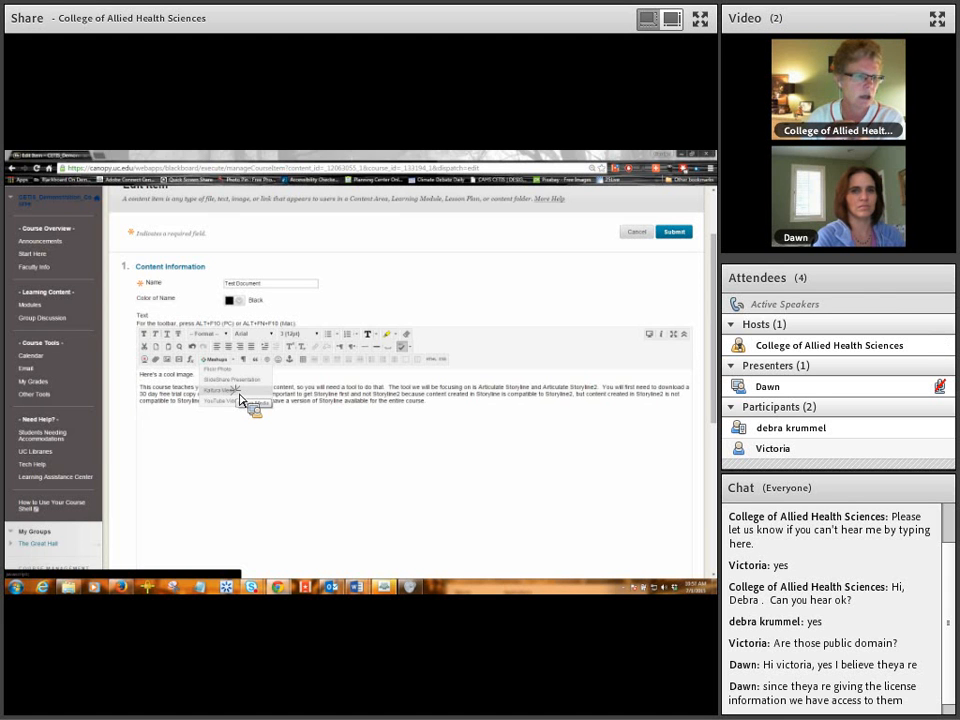
click(240, 400)
drag(401, 465, 510, 520)
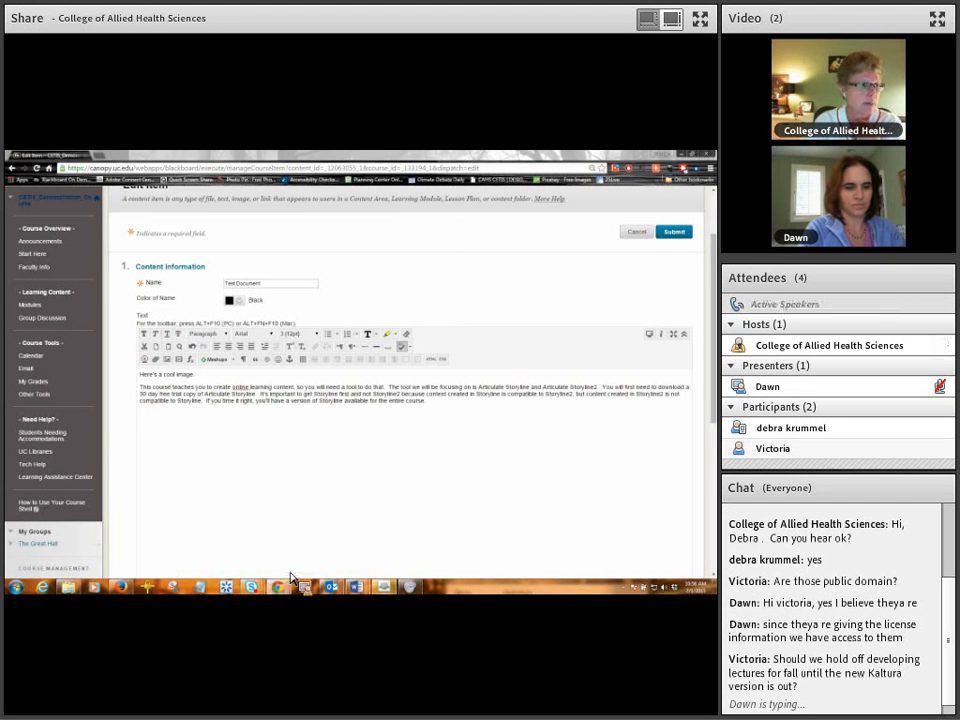
Search Google for "death by powerpoint" in a new browser tab and open the YouTube video "Life After Death by PowerPoint 2012".
click(104, 157)
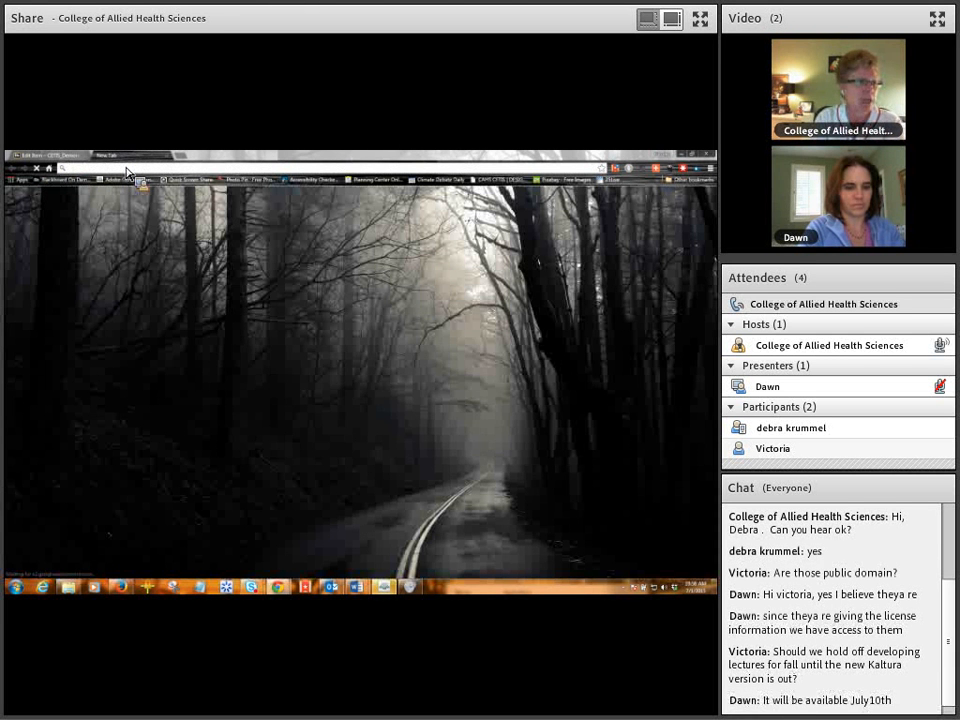
text(death by powerpoi)
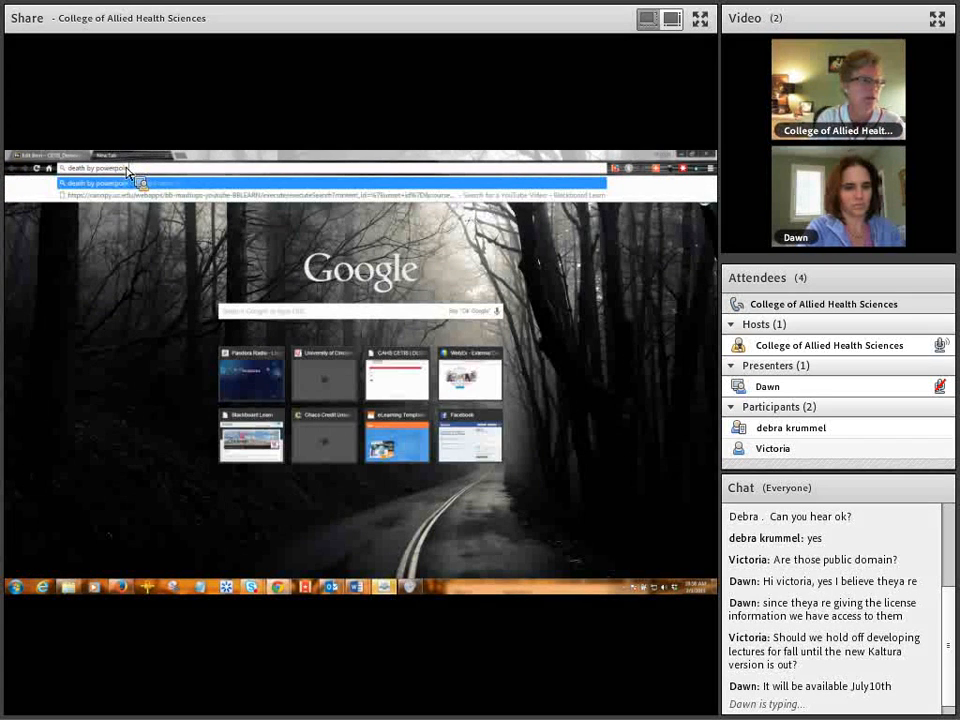
text(nt)
key(Return)
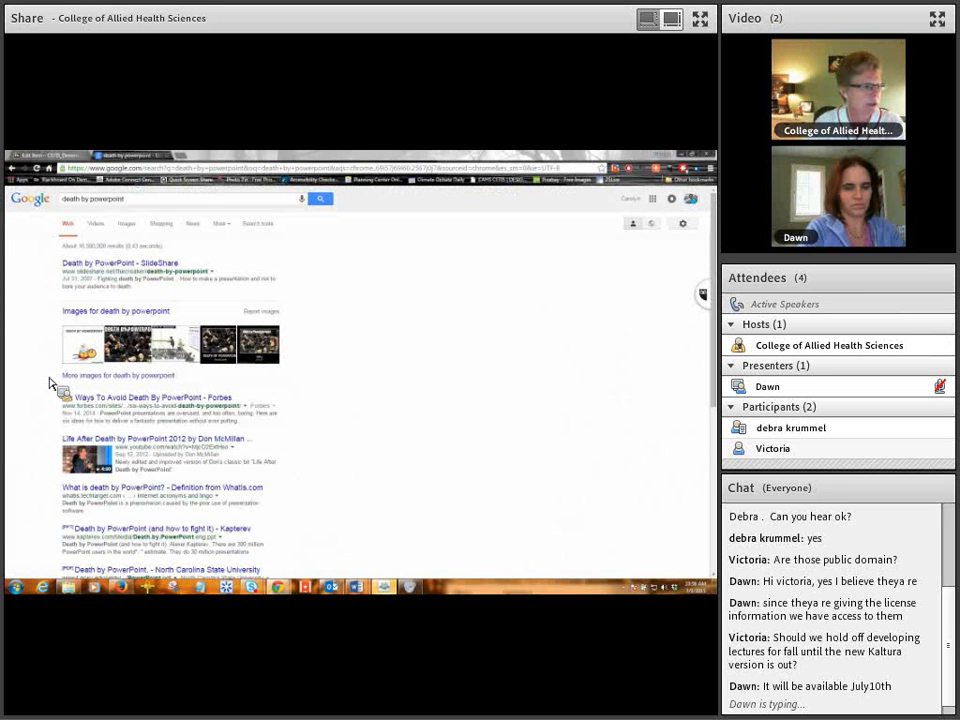
click(81, 438)
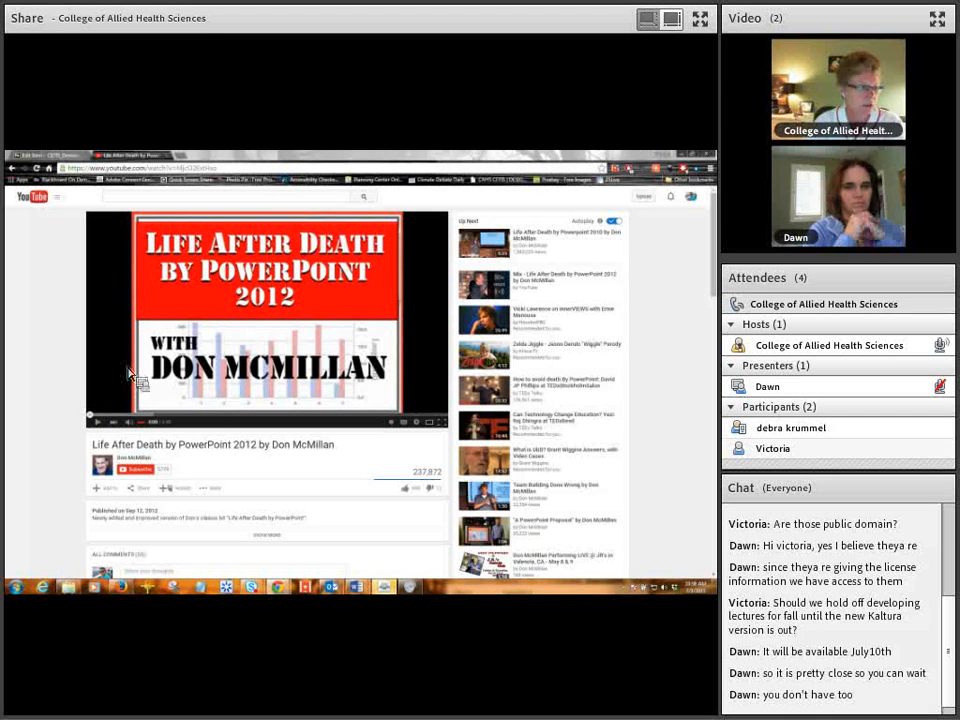
Review the Share, Embed and Email options of the PowerPoint video on YouTube and copy its embed code.
scroll(60, 365, down, 1)
scroll(57, 362, up, 1)
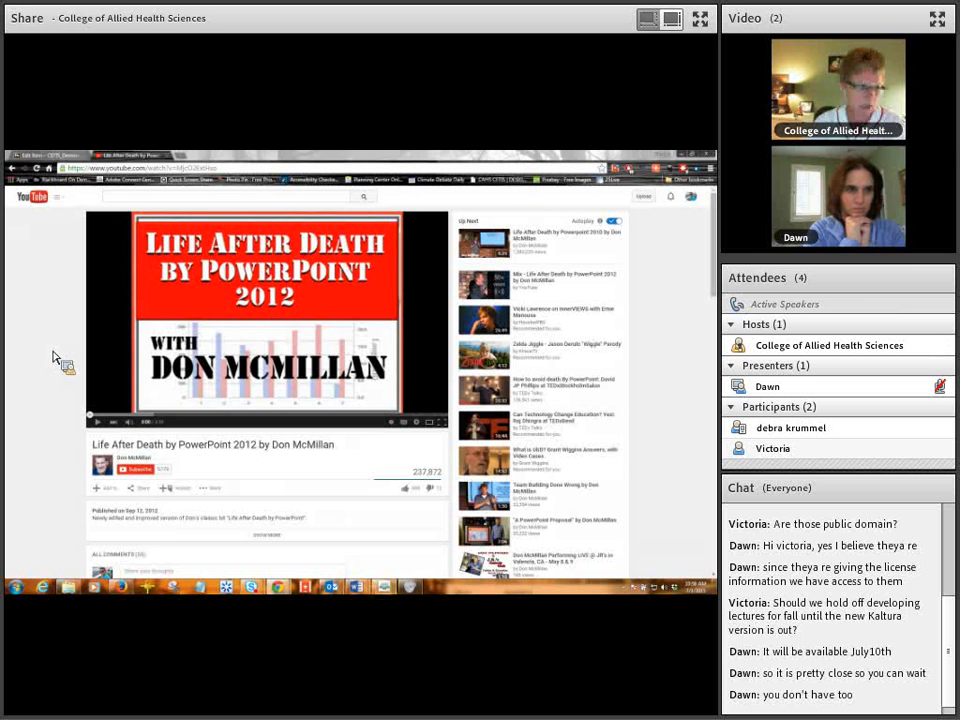
click(141, 494)
scroll(58, 364, down, 1)
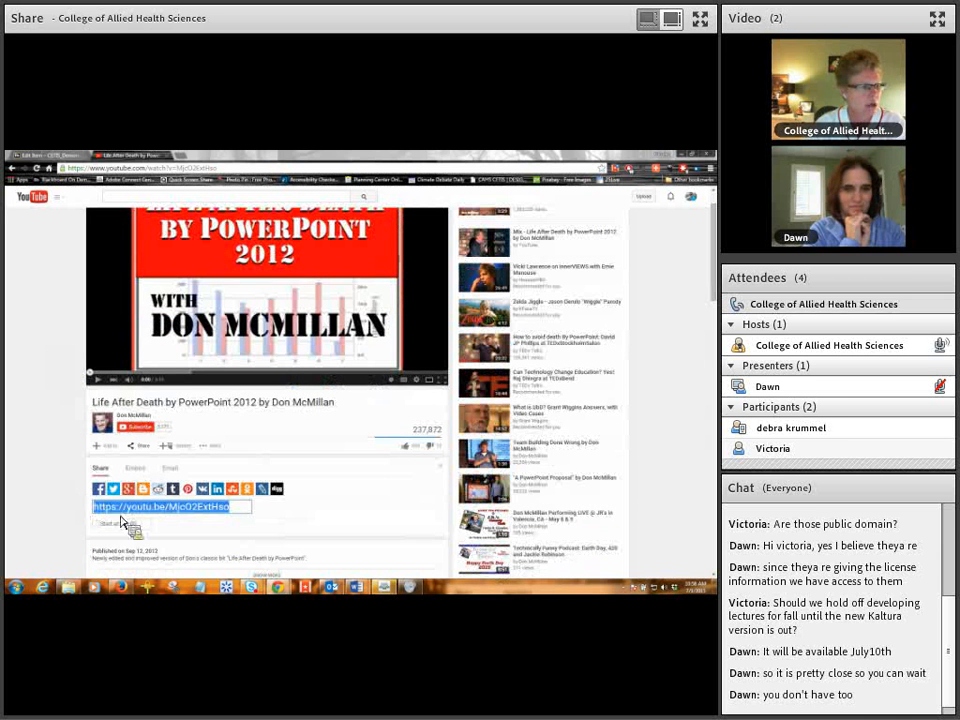
click(138, 477)
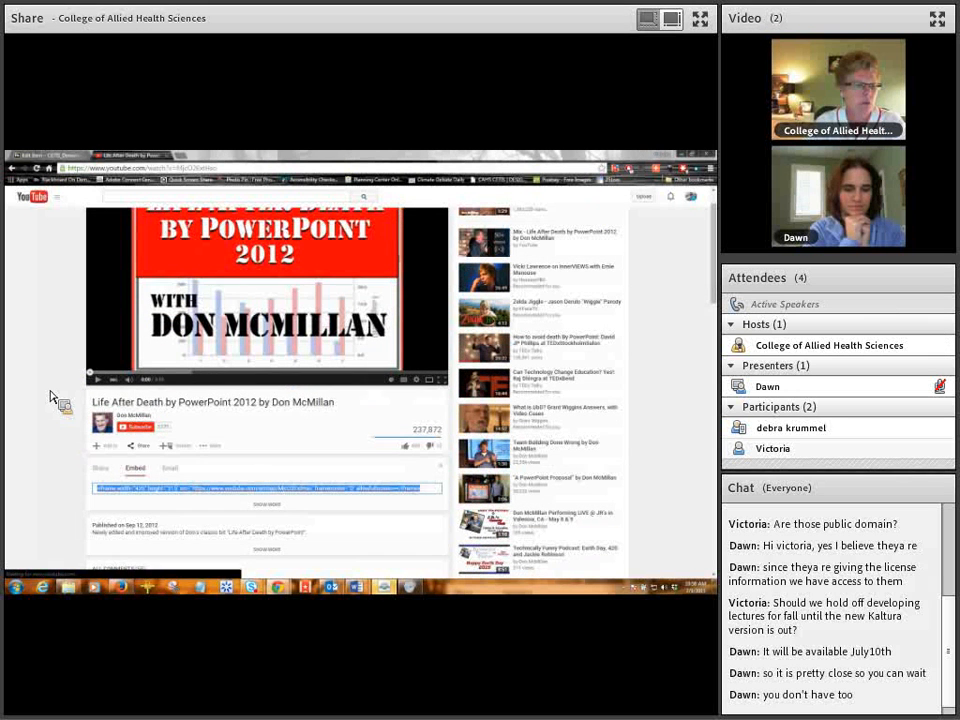
scroll(55, 399, up, 1)
scroll(55, 400, down, 1)
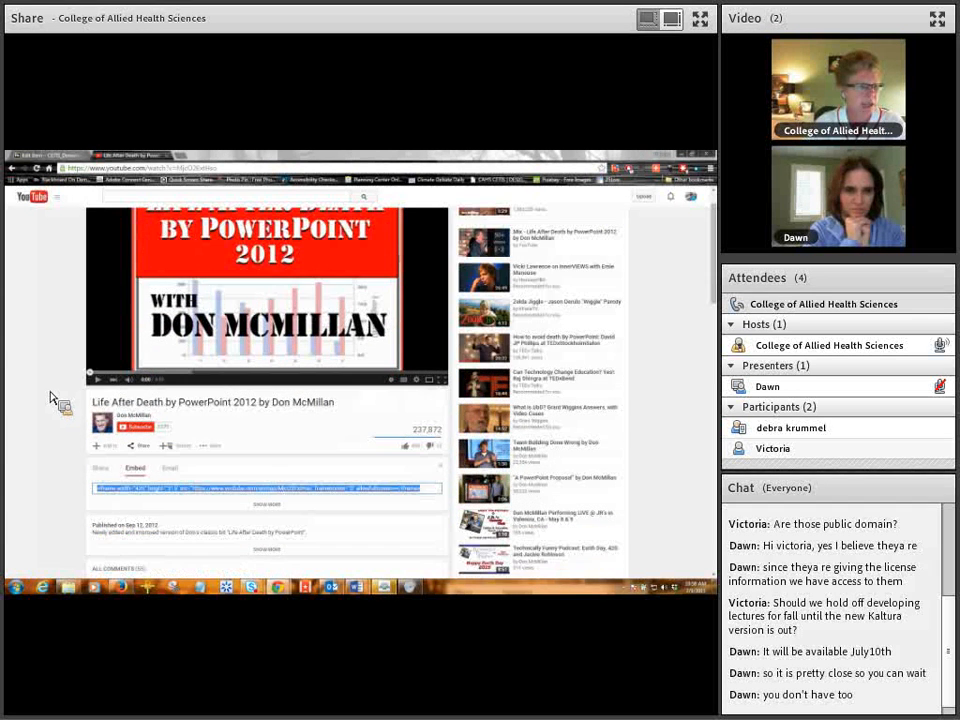
click(110, 474)
click(171, 470)
click(140, 470)
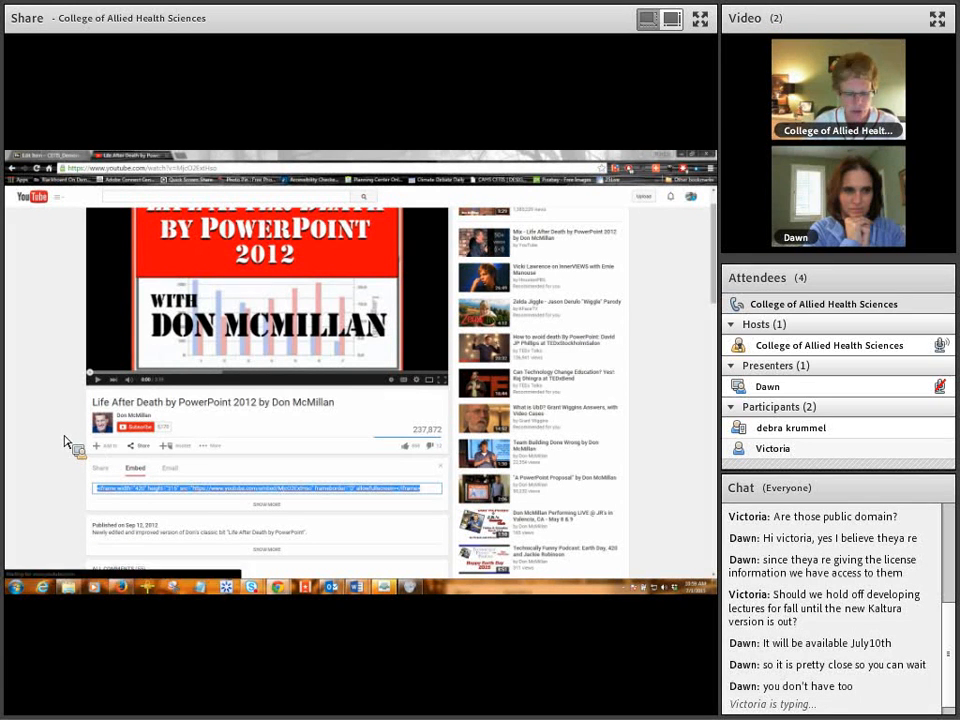
right_click(215, 497)
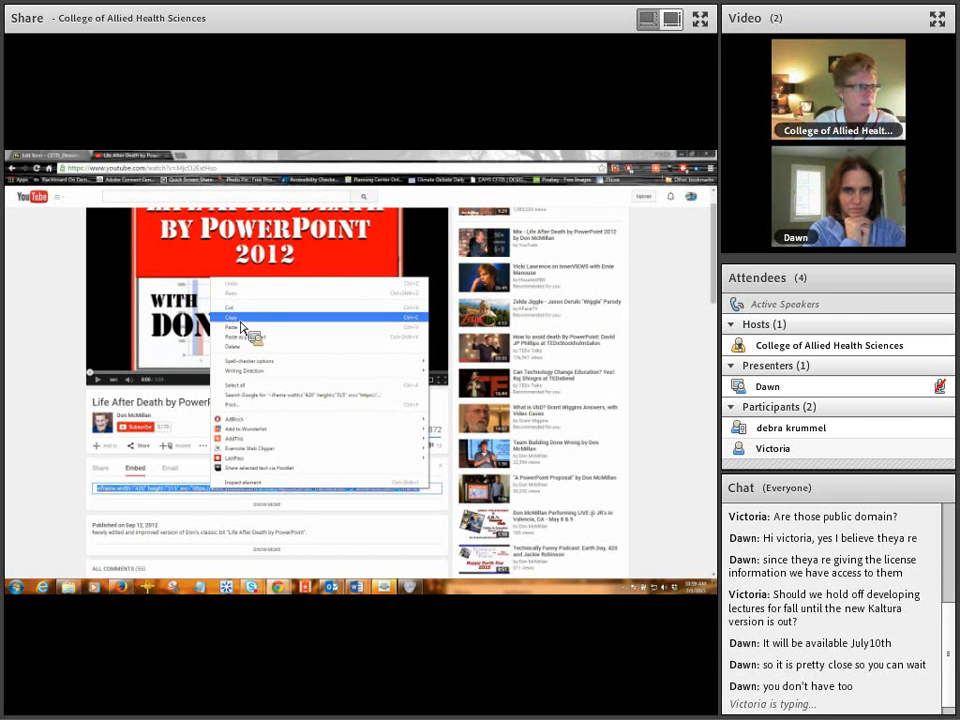
Return to the Blackboard Edit Item page and open the Insert/Edit Embedded Media dialog below the course paragraph.
click(57, 157)
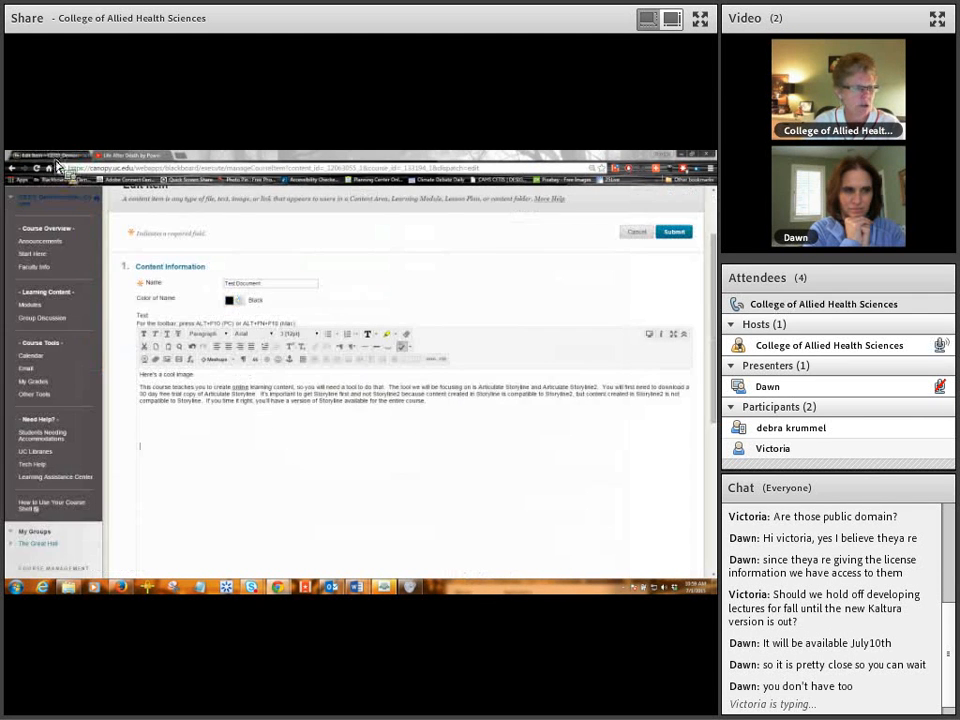
click(240, 436)
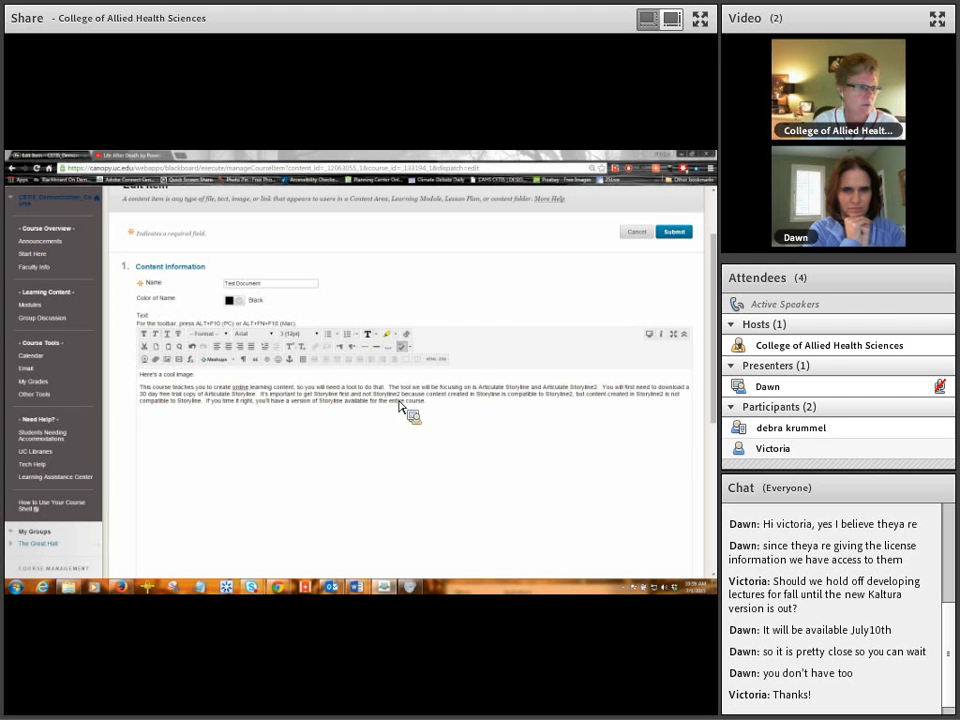
click(171, 362)
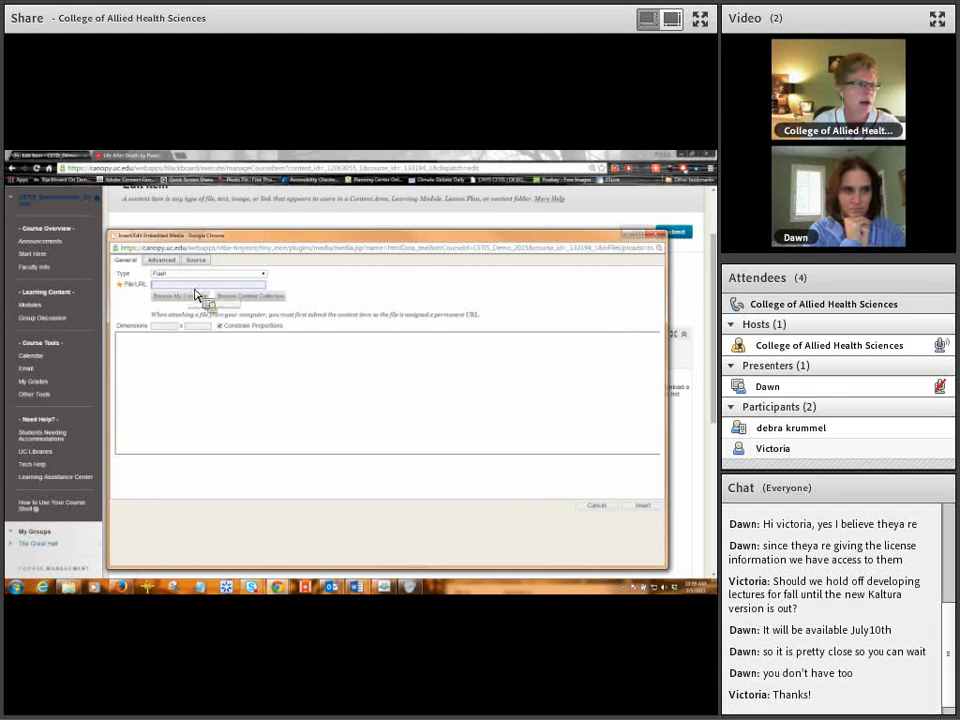
click(141, 157)
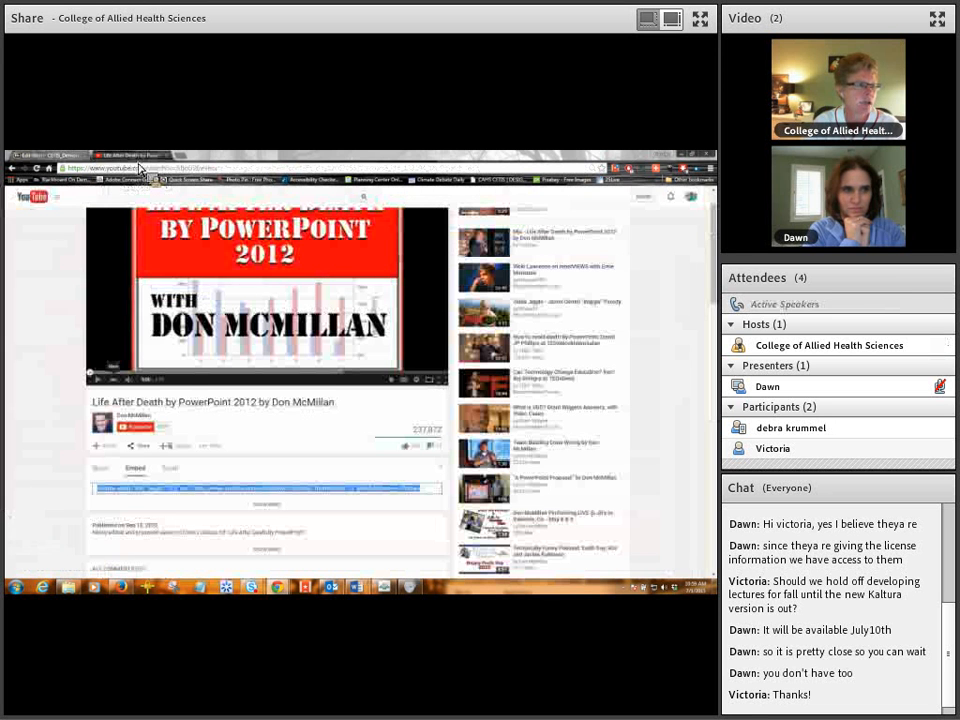
click(103, 469)
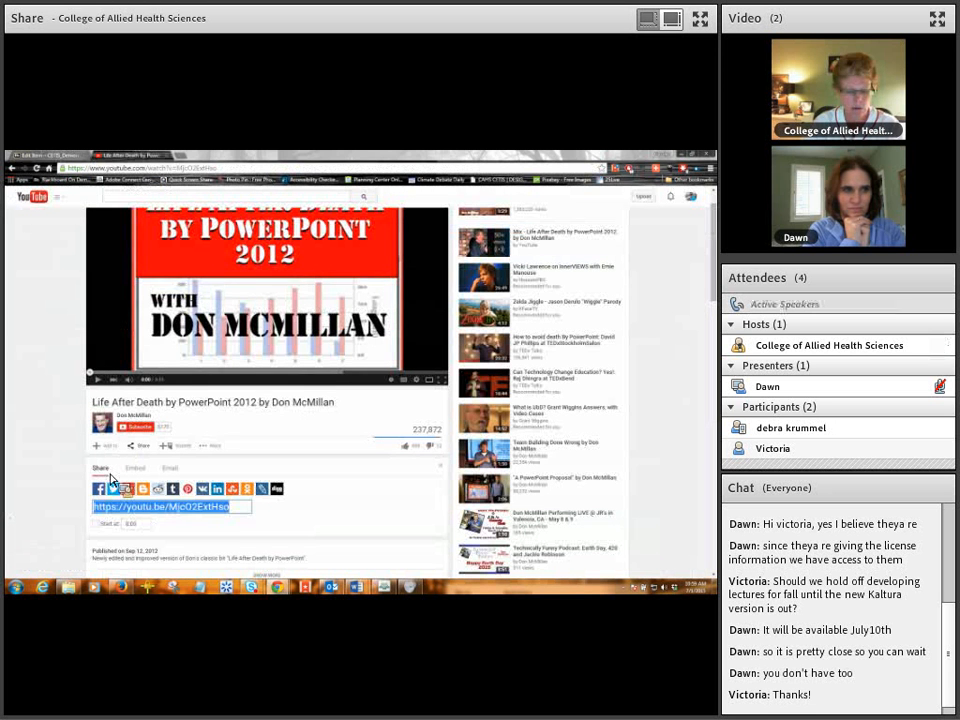
right_click(169, 512)
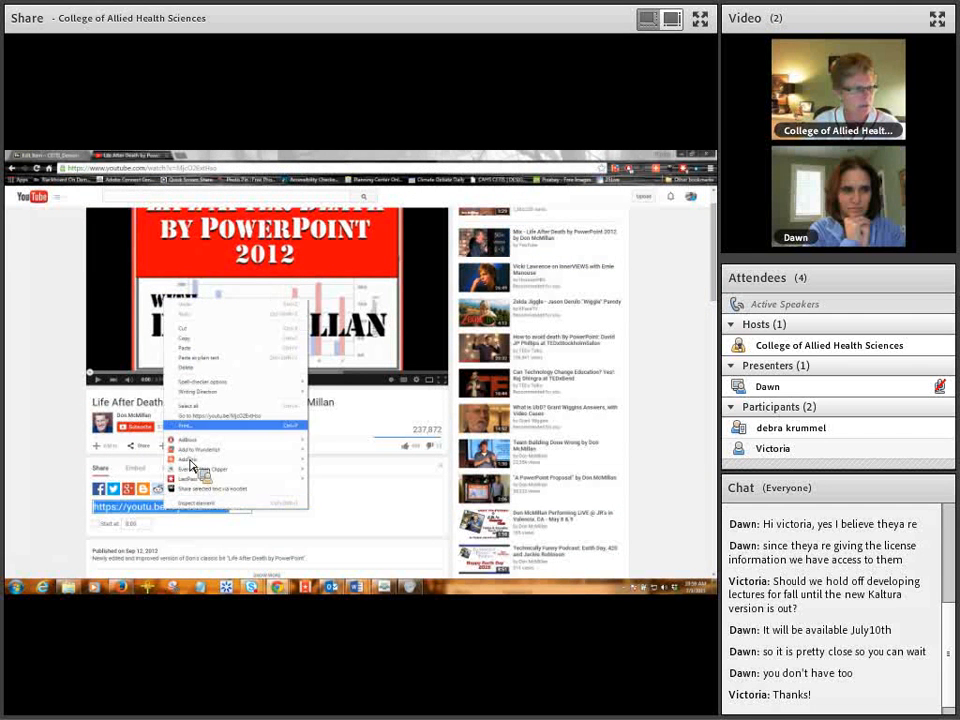
click(187, 334)
Return to Blackboard's embedded media dialog and paste the YouTube share link as the File/URL.
click(35, 156)
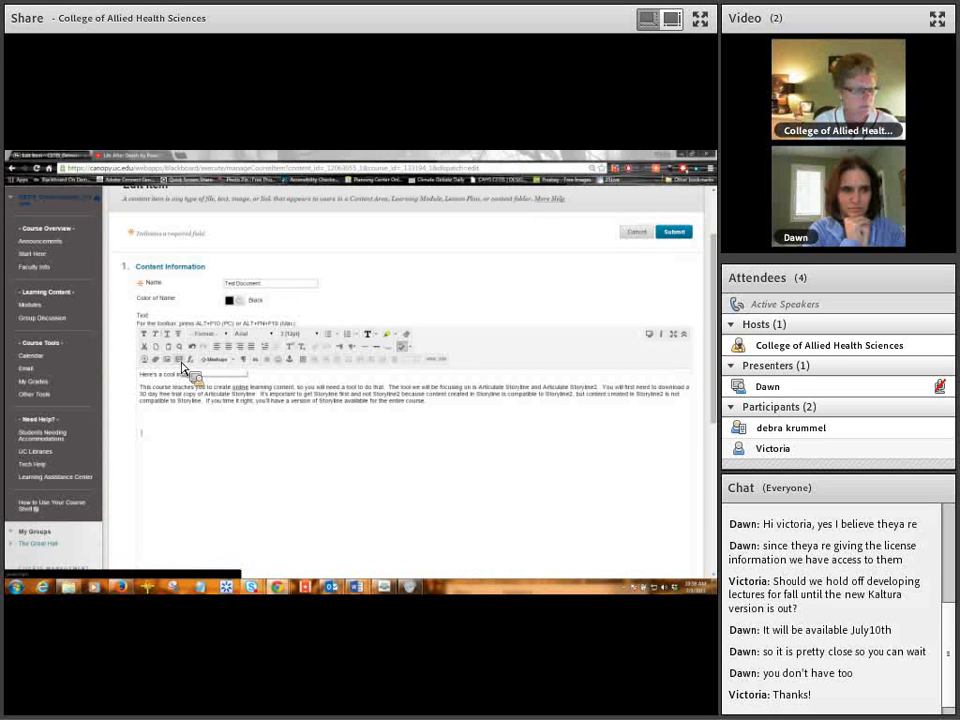
mouse_move(295, 597)
click(370, 540)
key(ctrl+v)
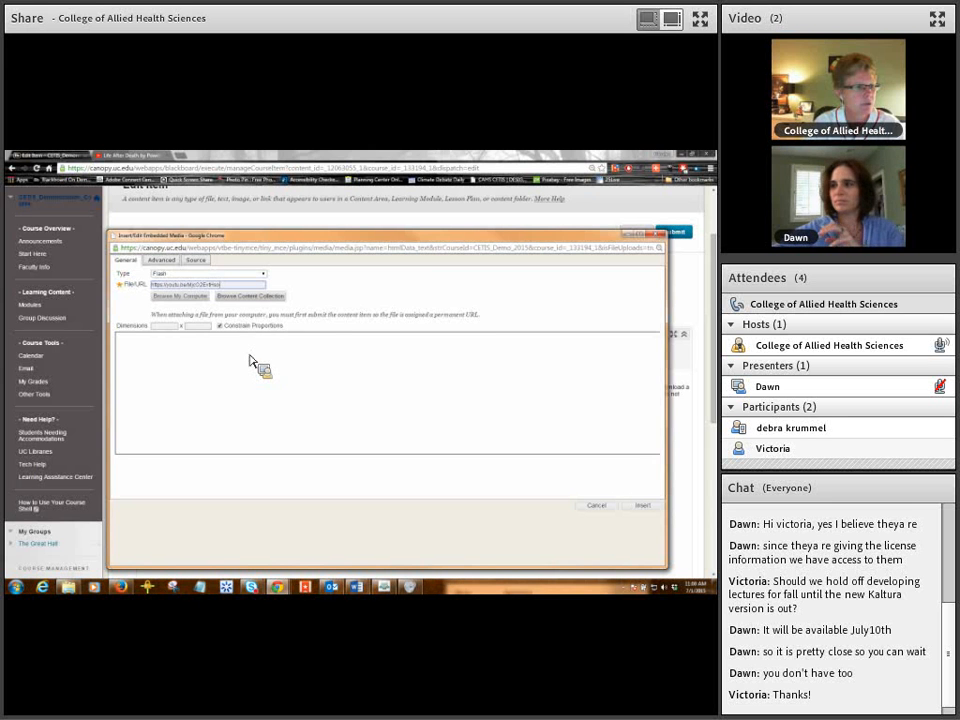
Try to set the embedded YouTube video's media type to Flash in the Insert/Edit Embedded Media dialog.
click(264, 276)
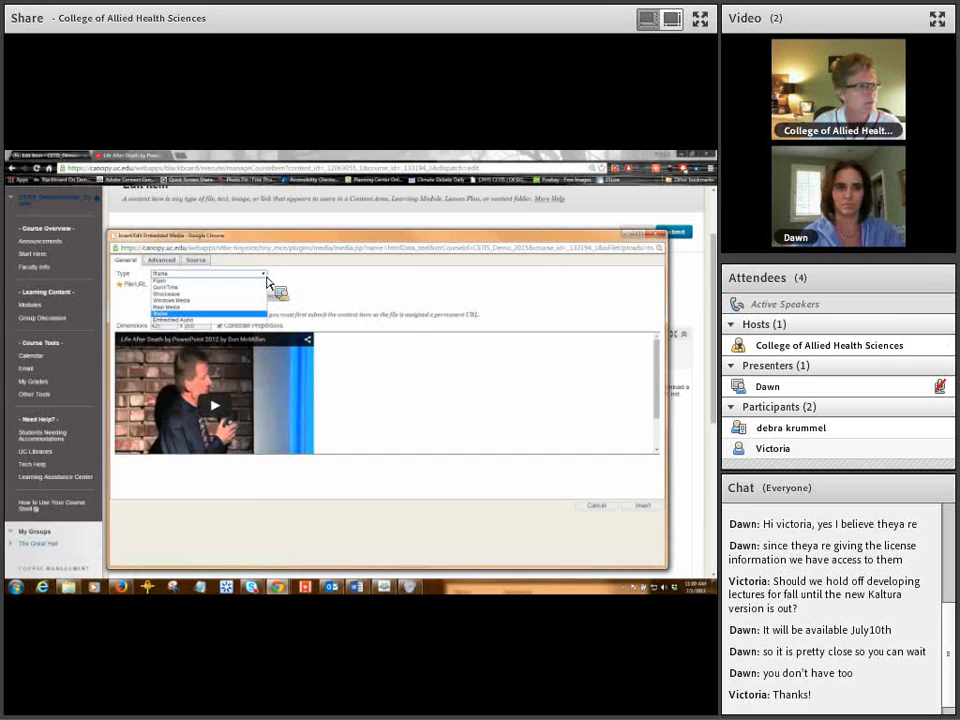
click(176, 283)
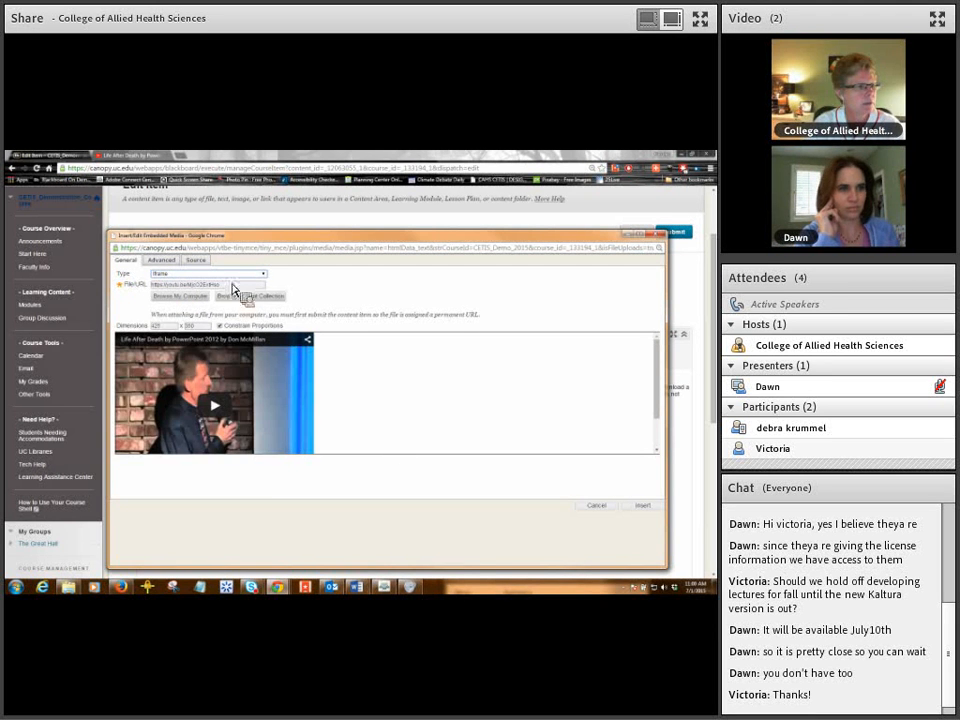
click(258, 277)
click(177, 287)
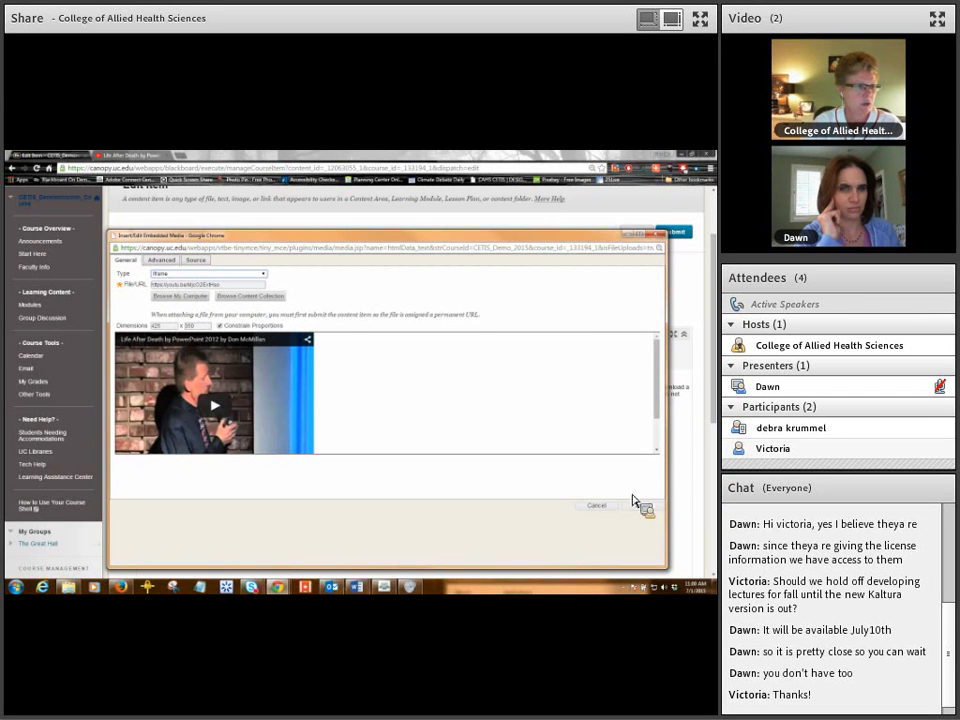
click(263, 274)
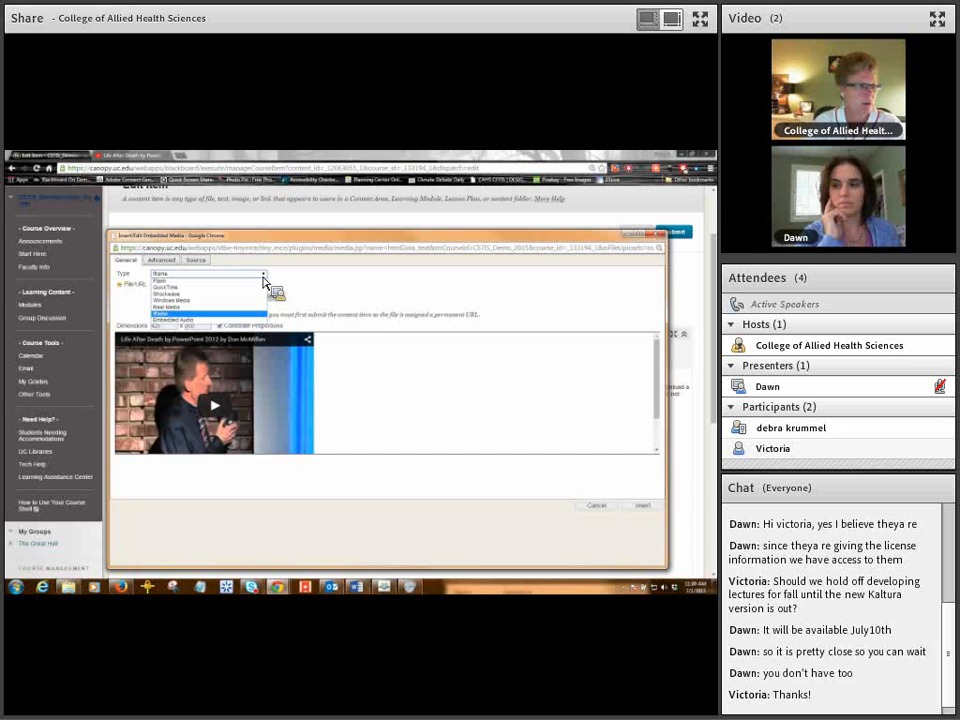
click(162, 284)
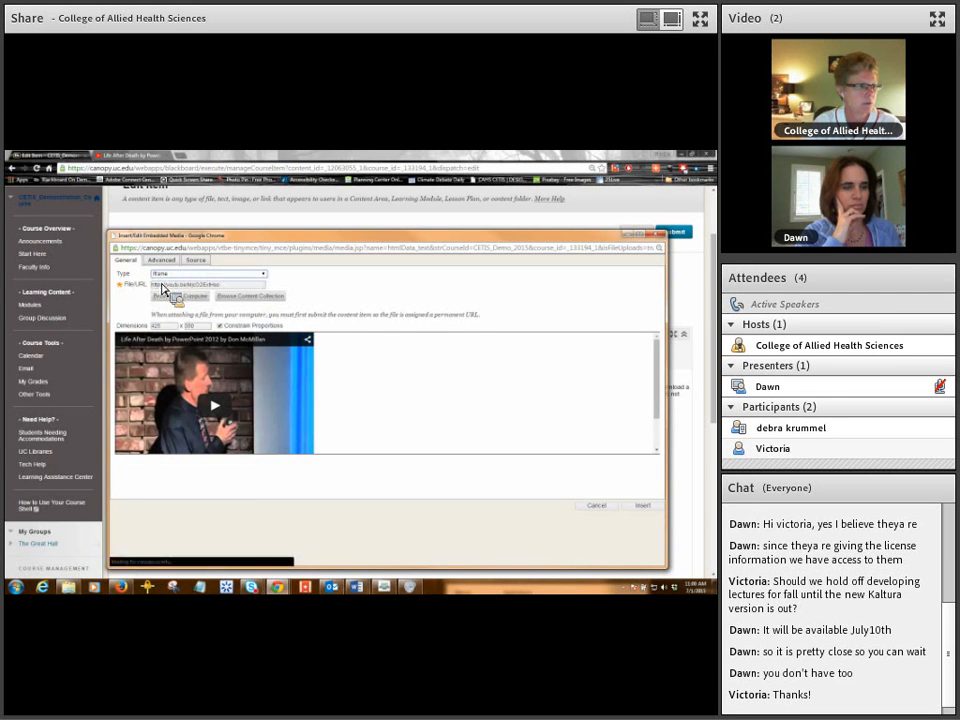
click(208, 276)
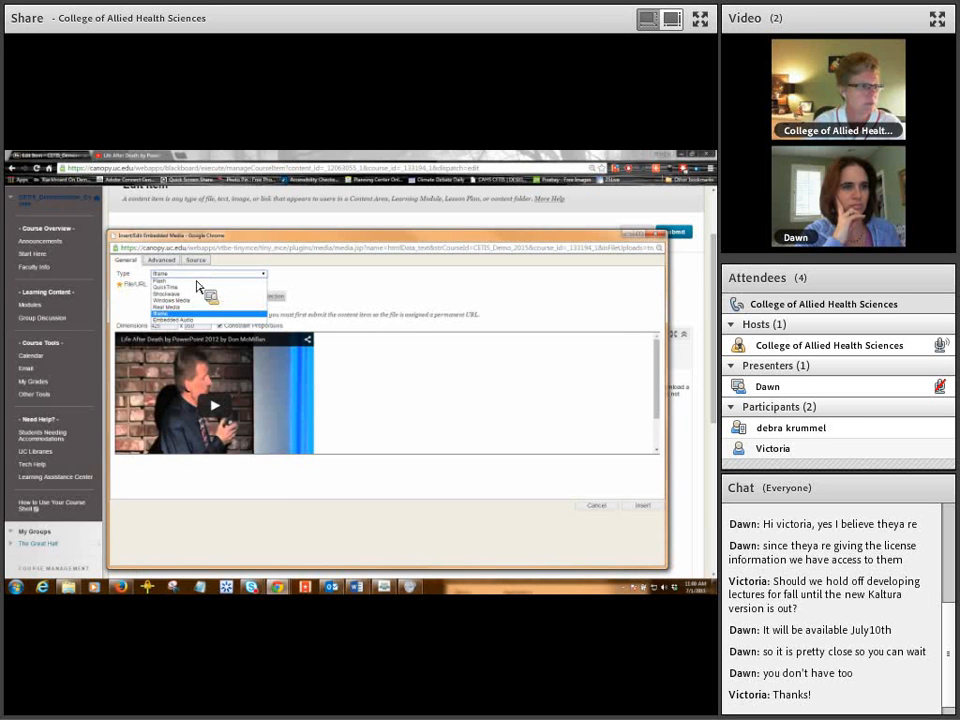
key(Up)
key(Up)
key(Up)
key(Up)
key(Up)
click(197, 281)
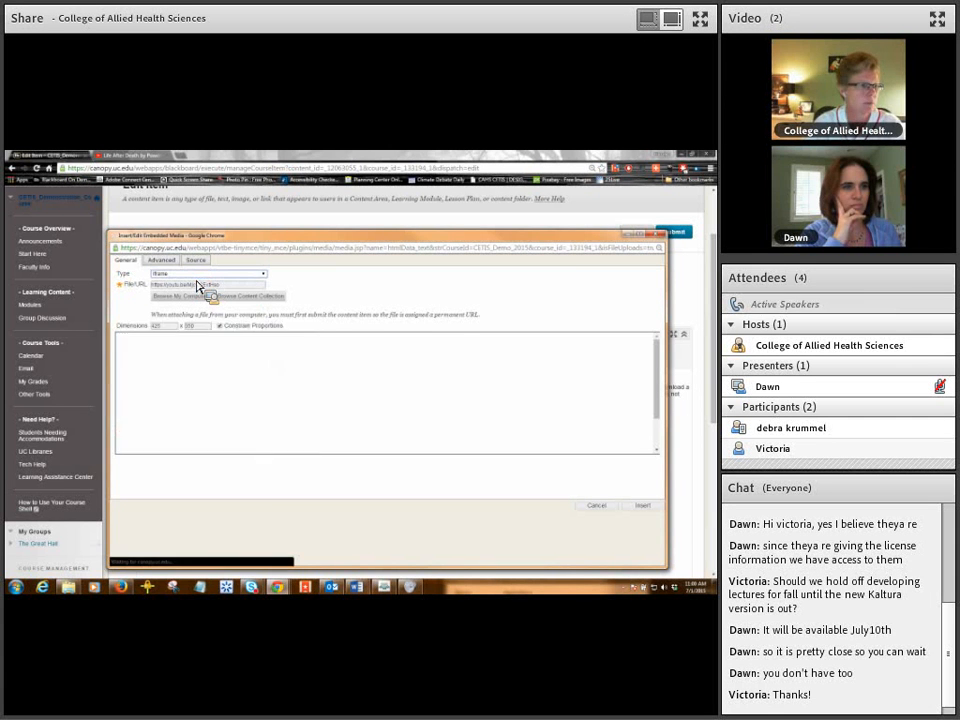
Insert the YouTube video below the course paragraph and submit the Test Document item.
click(645, 506)
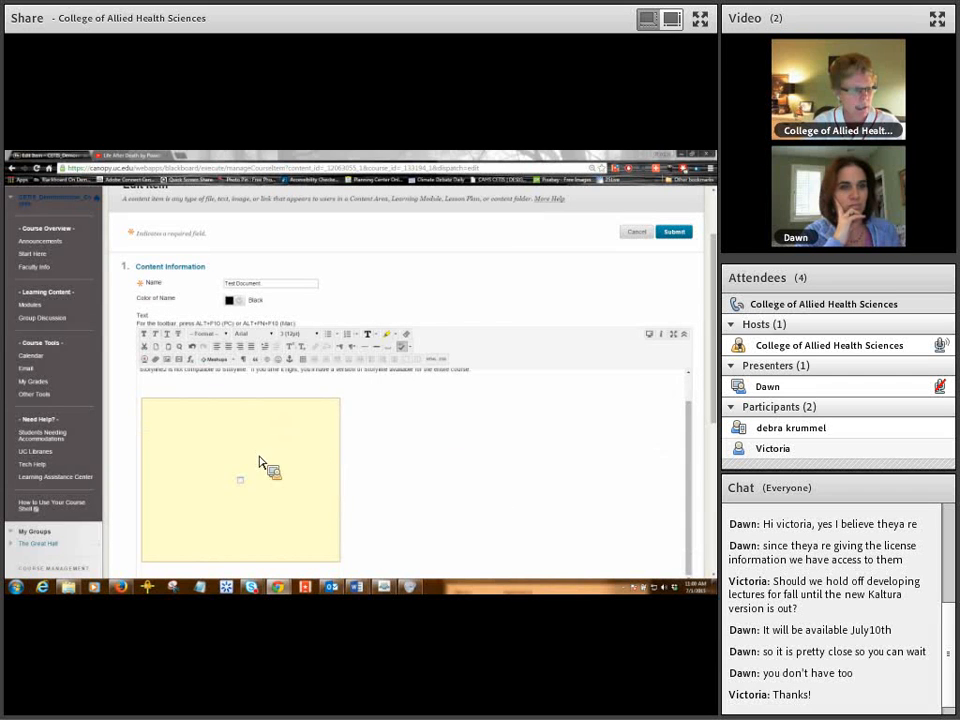
scroll(480, 486, up, 1)
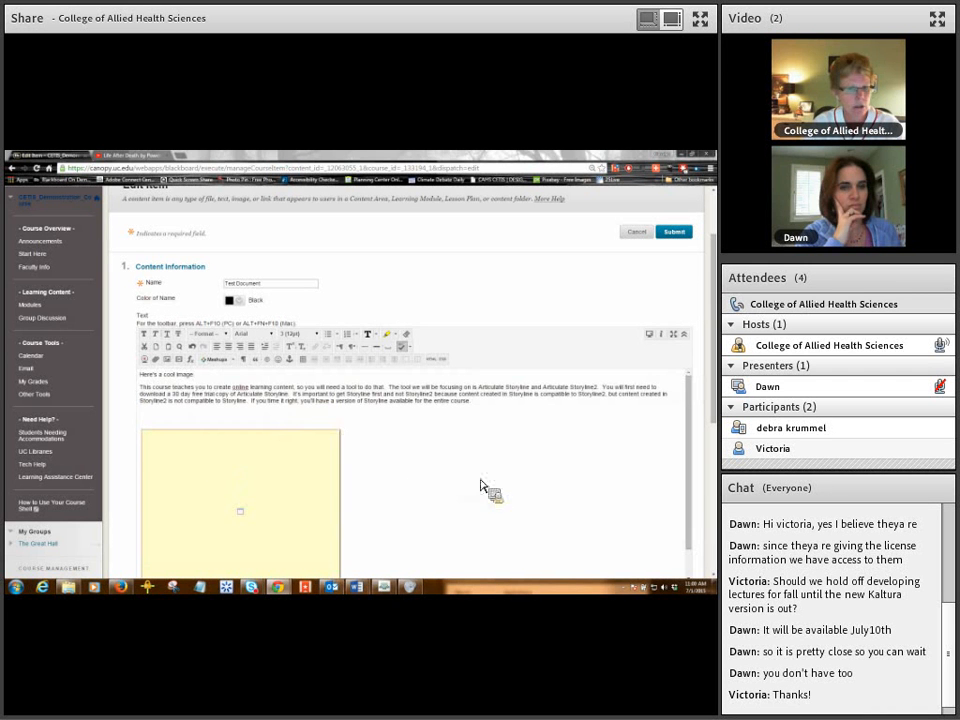
click(675, 232)
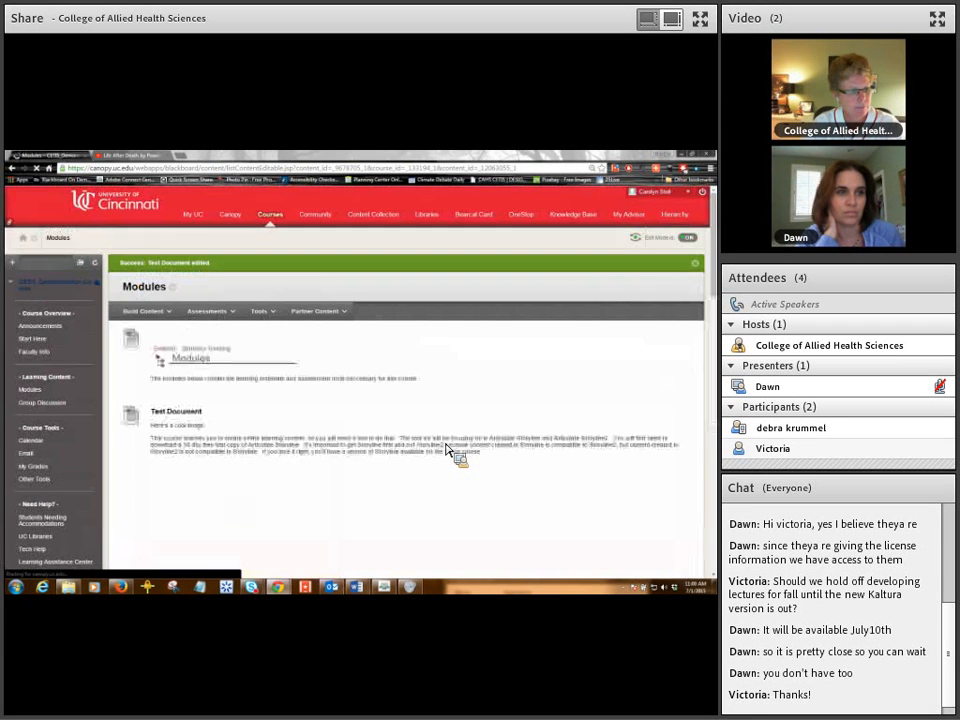
Play the embedded video in the Test Document on the Modules page, pause it and rewind it to the start.
scroll(448, 452, down, 2)
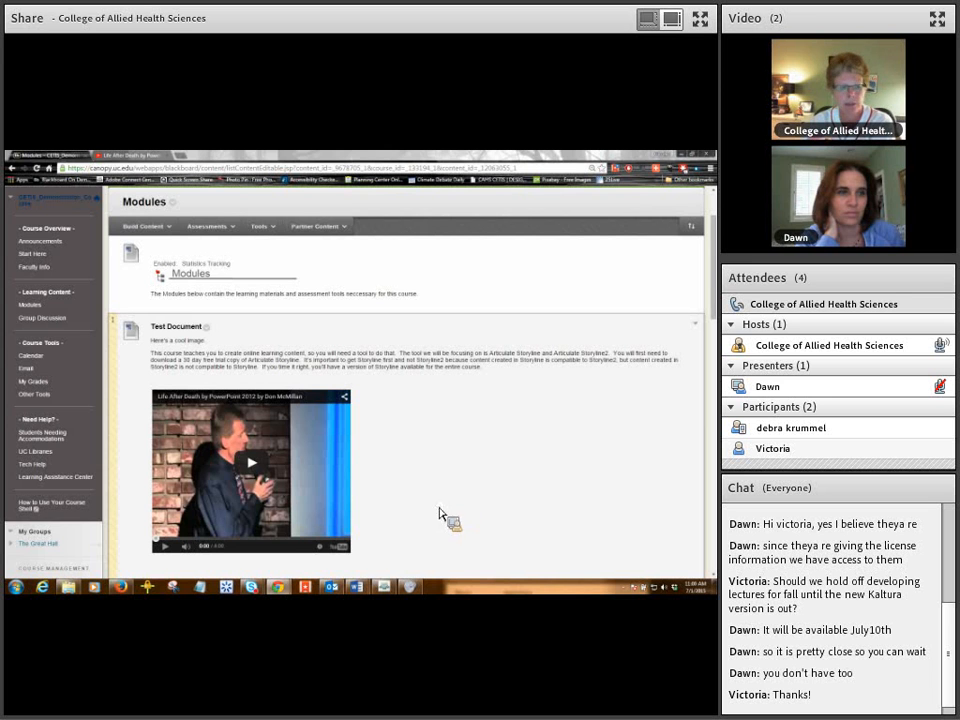
click(276, 466)
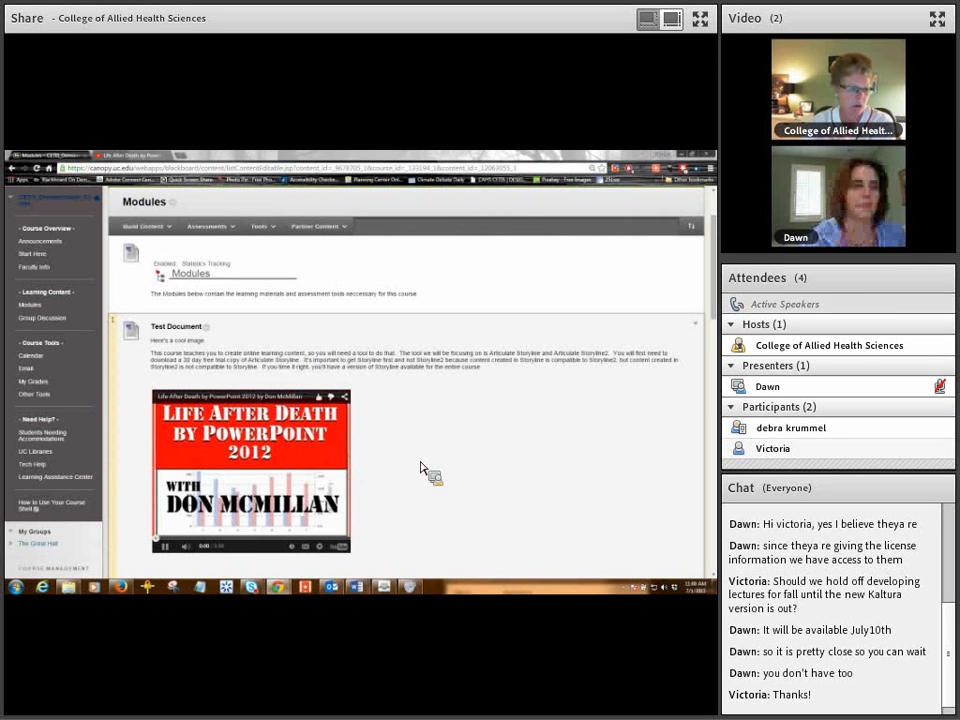
click(166, 548)
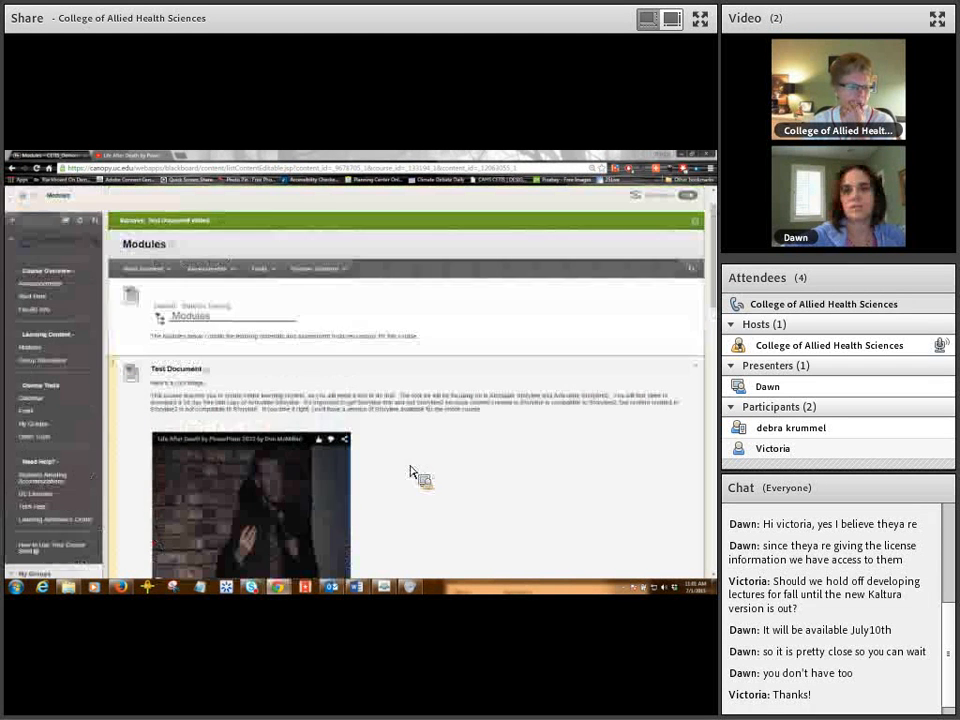
scroll(409, 471, down, 1)
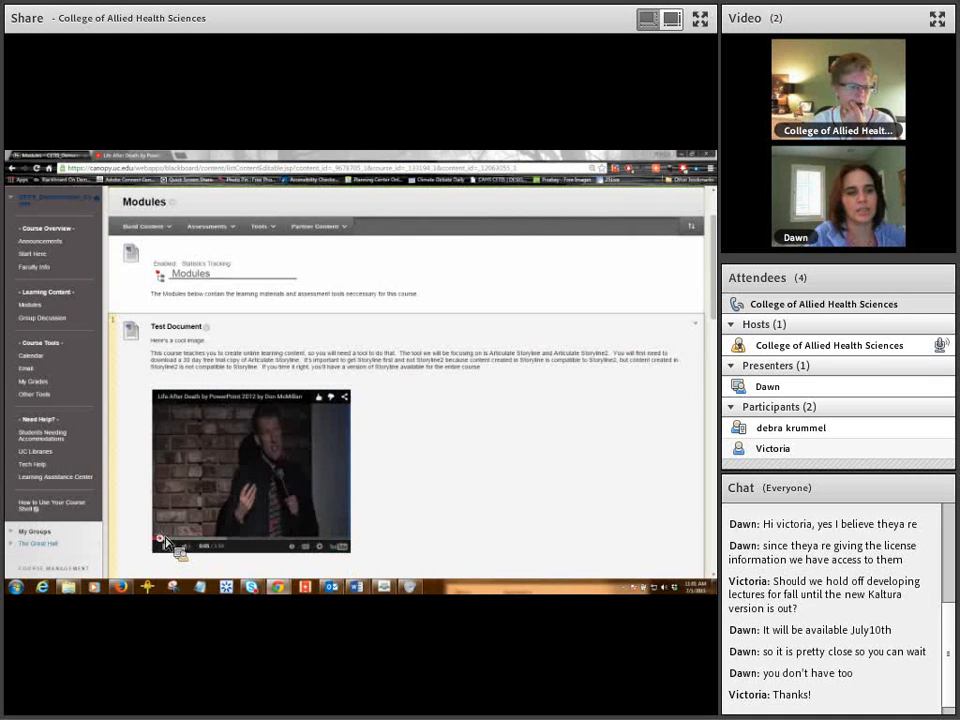
drag(161, 538, 145, 542)
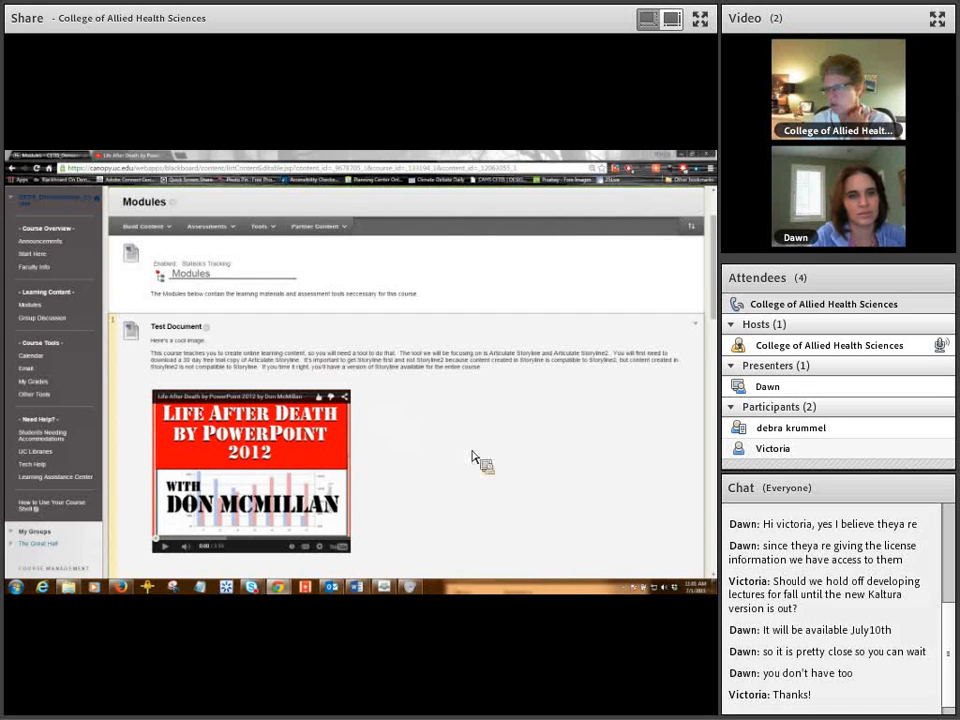
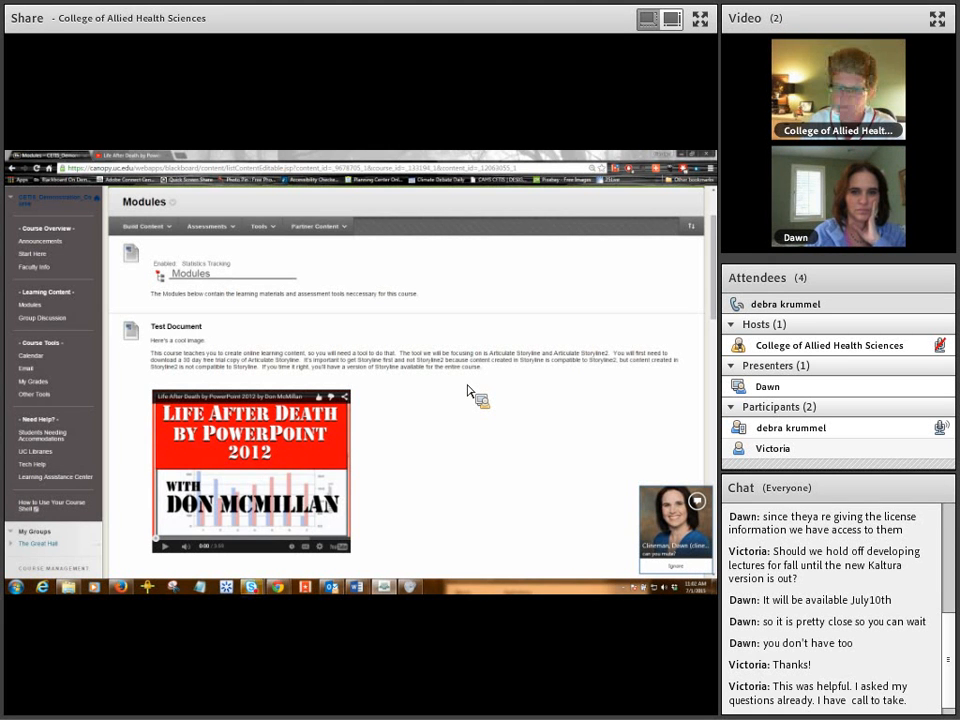
click(670, 529)
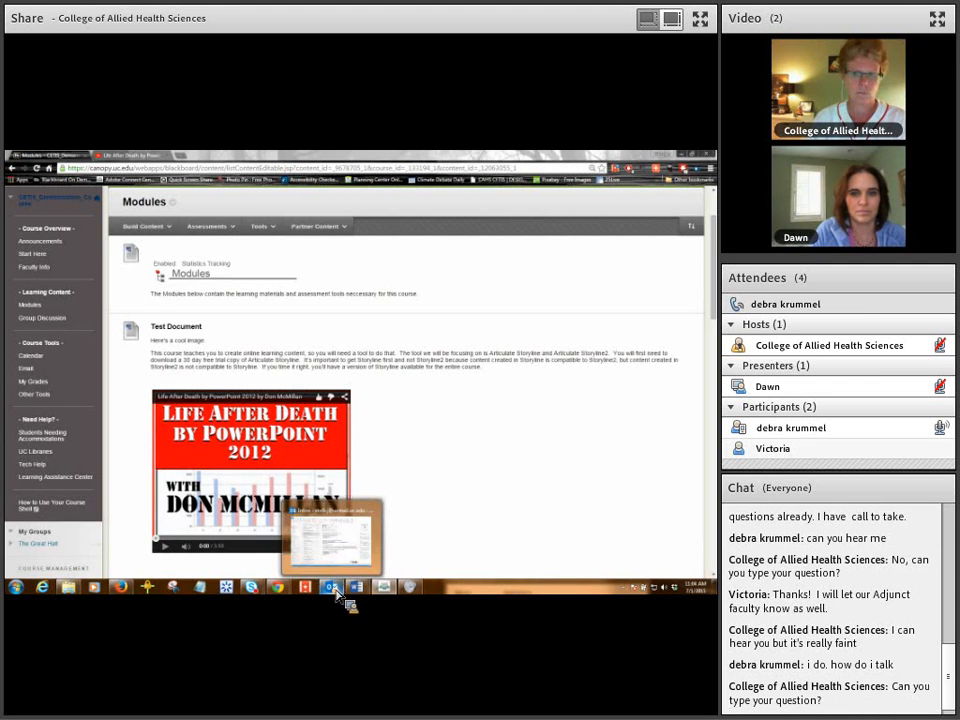
click(335, 590)
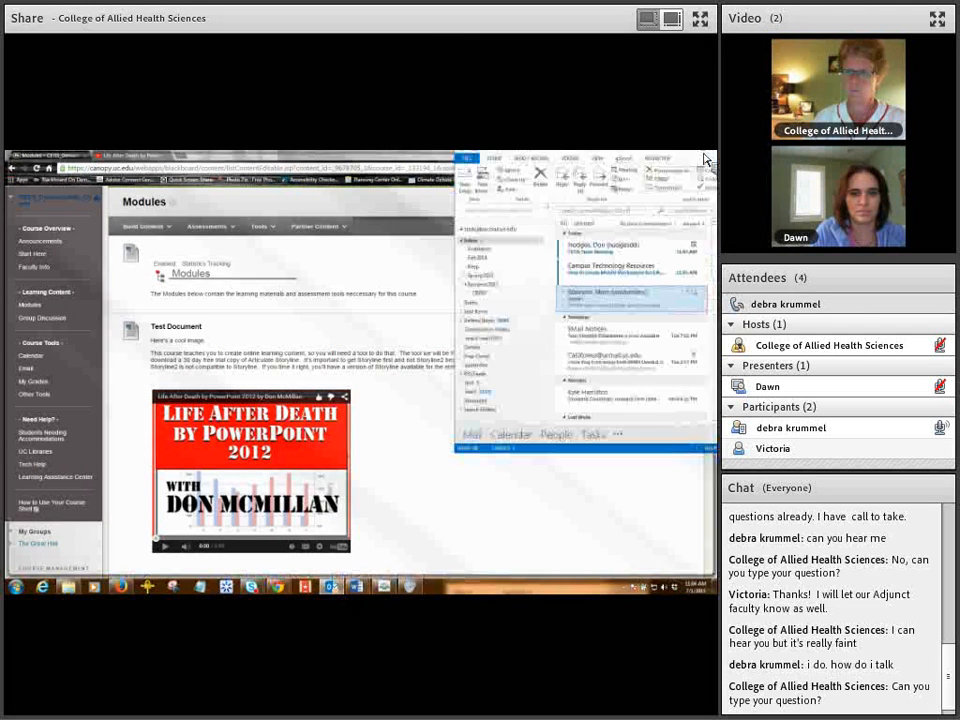
click(704, 159)
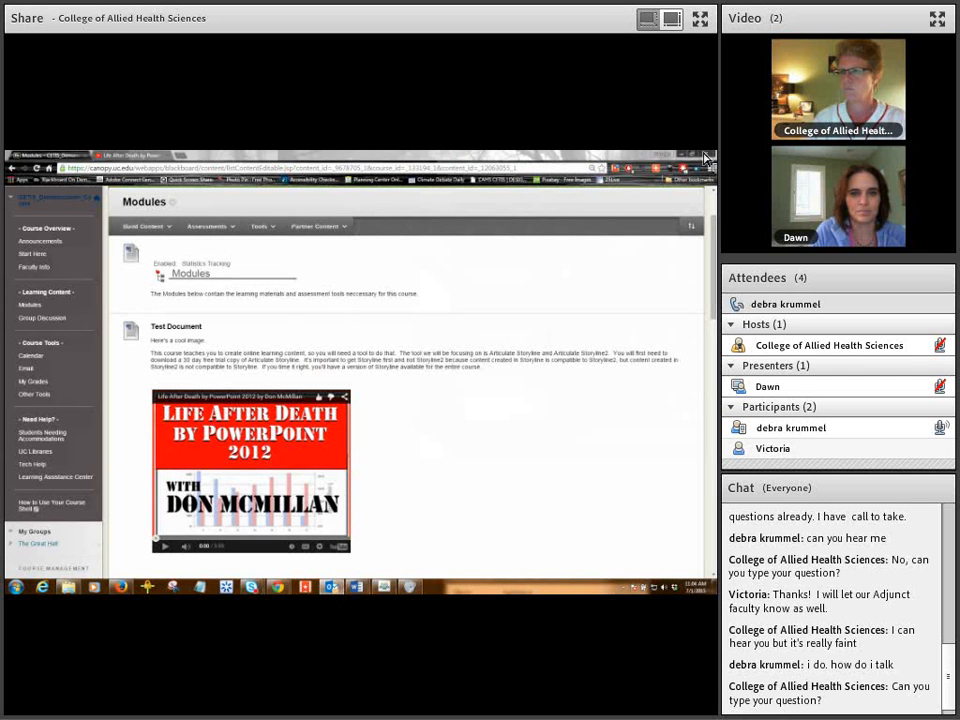